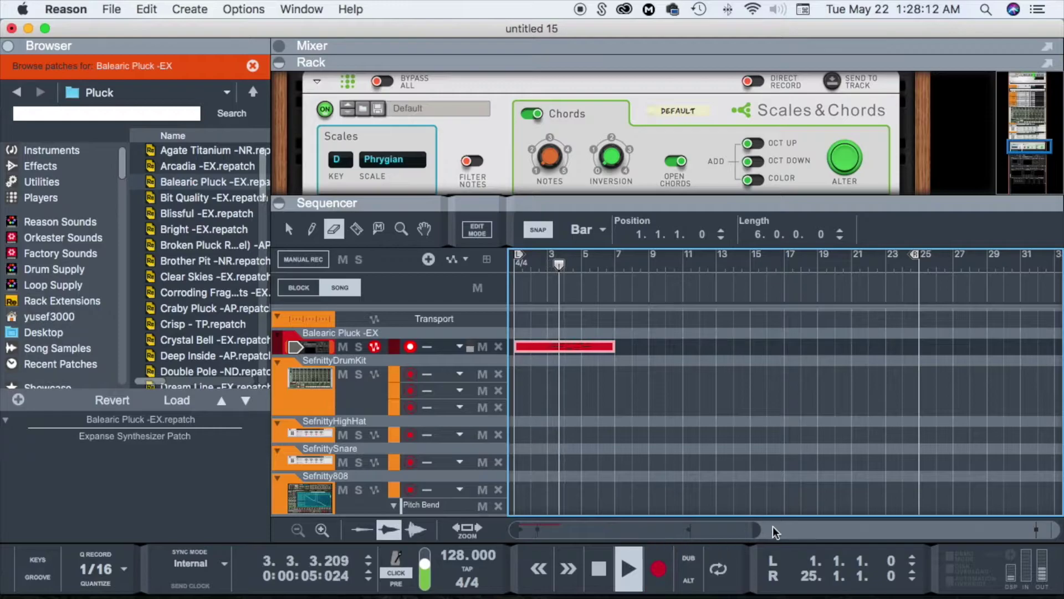
Step: Trim the start of the Balearic Pluck -EX clip to bar 3, leaving a 4-bar length
{"action": "left_click_drag", "start_coordinate": [756, 530], "coordinate": [638, 530]}
{"action": "key", "text": "q"}
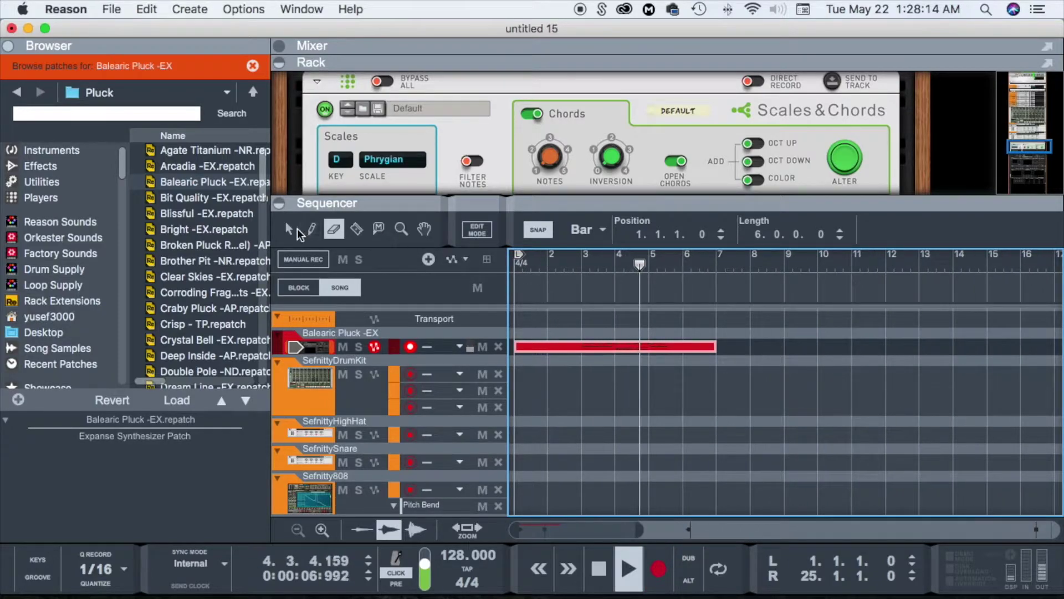
{"action": "right_click", "coordinate": [630, 351]}
{"action": "left_click", "coordinate": [638, 561]}
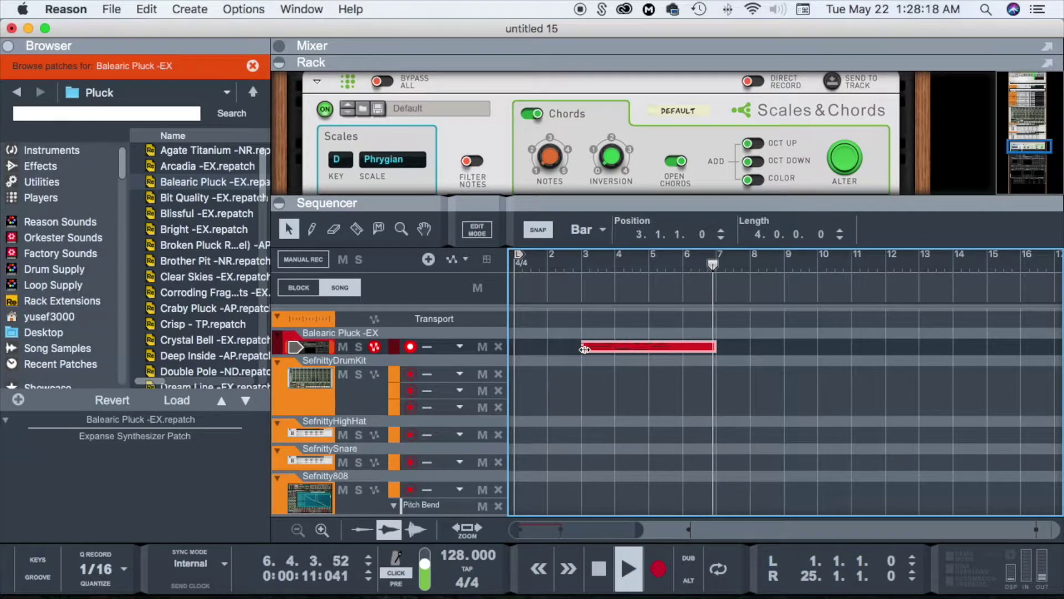
Step: Move the trimmed clip to bar 1, open it for note editing and enlarge the sequencer over the rack
{"action": "double_click", "coordinate": [528, 347]}
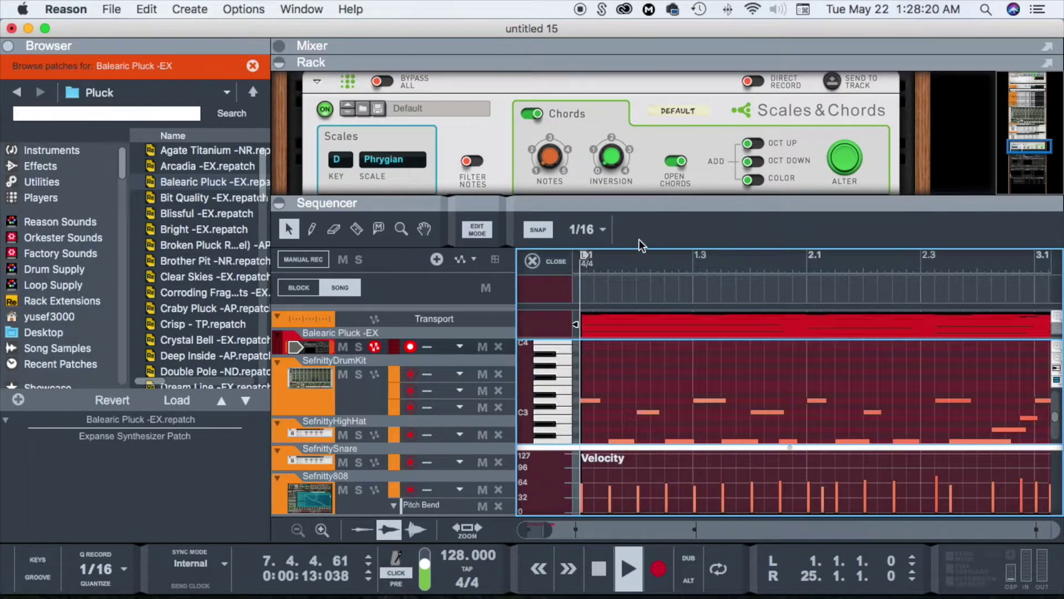
{"action": "left_click_drag", "start_coordinate": [635, 205], "coordinate": [635, 79]}
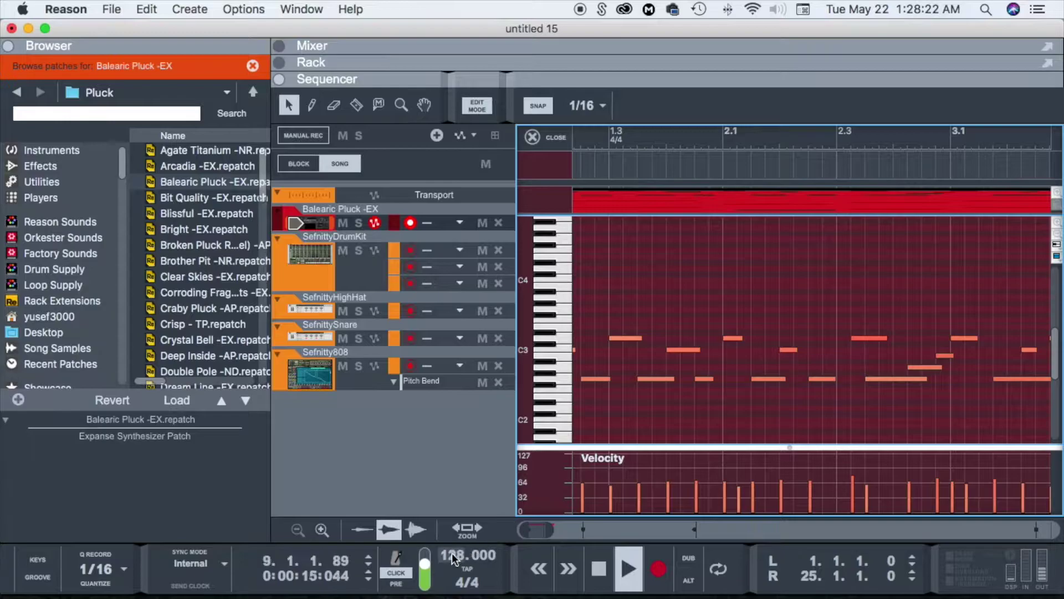
{"action": "left_click_drag", "start_coordinate": [551, 533], "coordinate": [662, 532]}
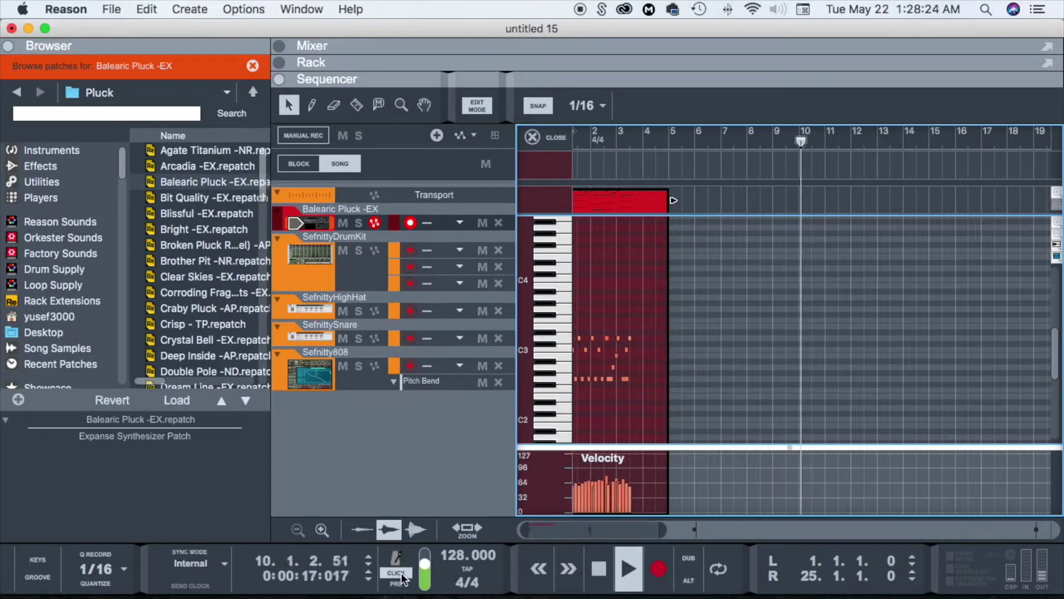
Step: Turn off the metronome click, lower its level and restart playback from bar 1
{"action": "scroll", "coordinate": [627, 144], "scroll_direction": "left", "scroll_amount": 1}
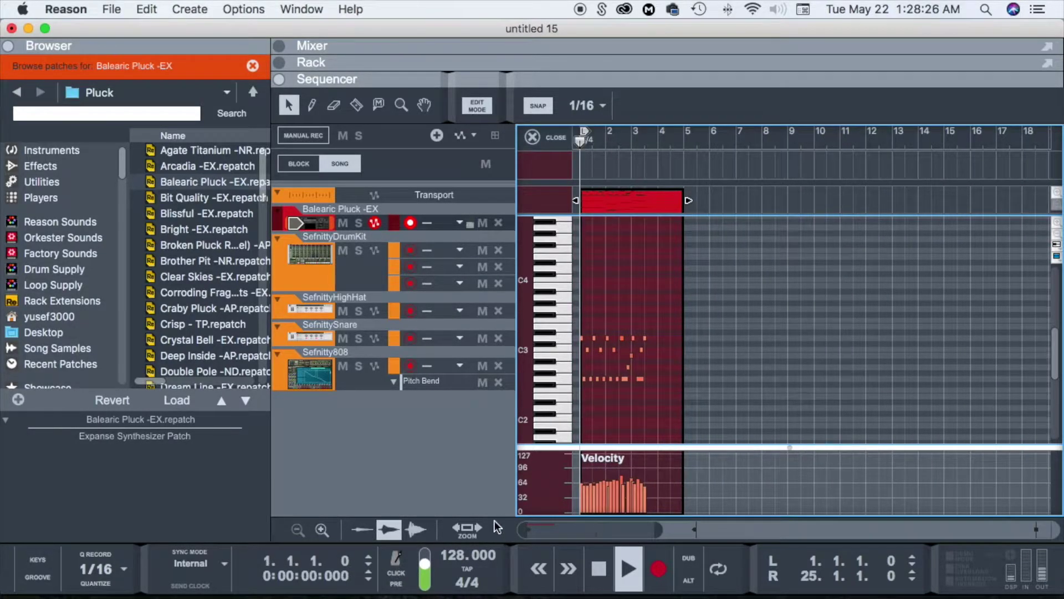
{"action": "left_click_drag", "start_coordinate": [424, 564], "coordinate": [426, 578]}
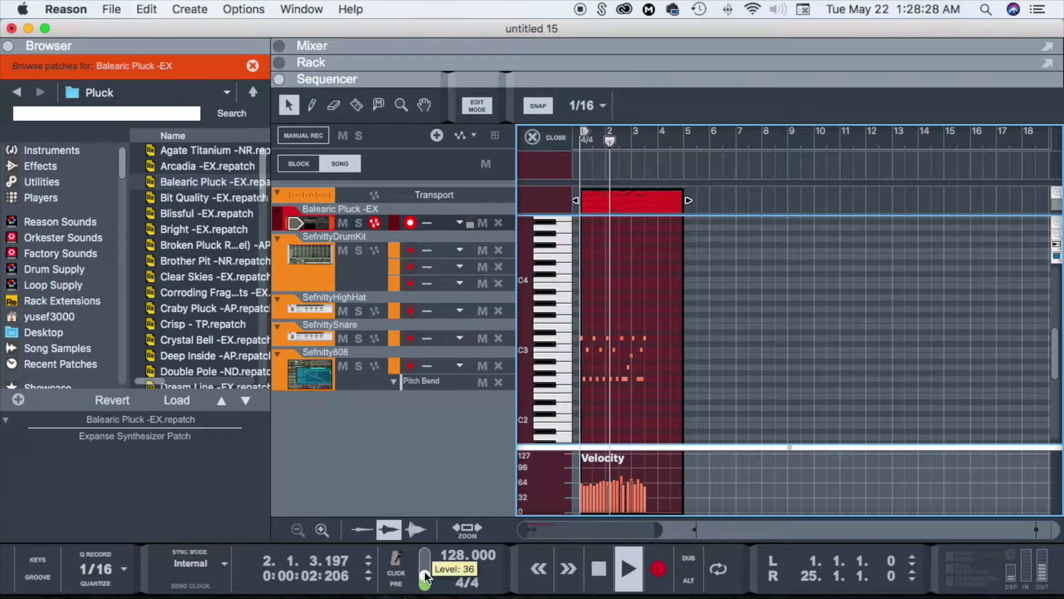
{"action": "left_click", "coordinate": [581, 143]}
Step: Listen to the clip from bar 1 and check the melody notes, including the D3 note at 2.3.1.0
{"action": "left_click_drag", "start_coordinate": [663, 530], "coordinate": [562, 528]}
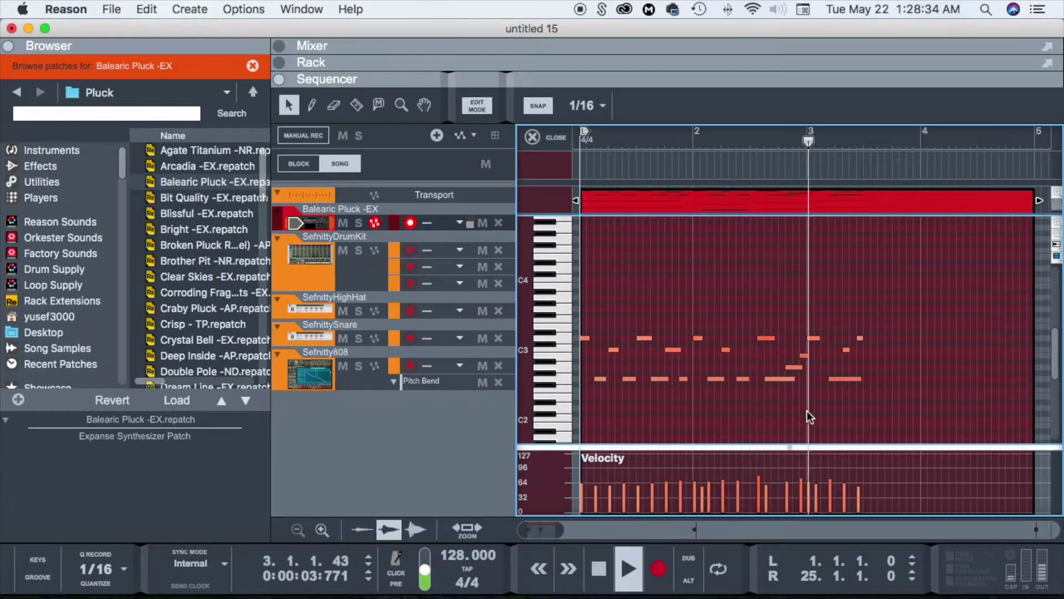
{"action": "left_click", "coordinate": [580, 139]}
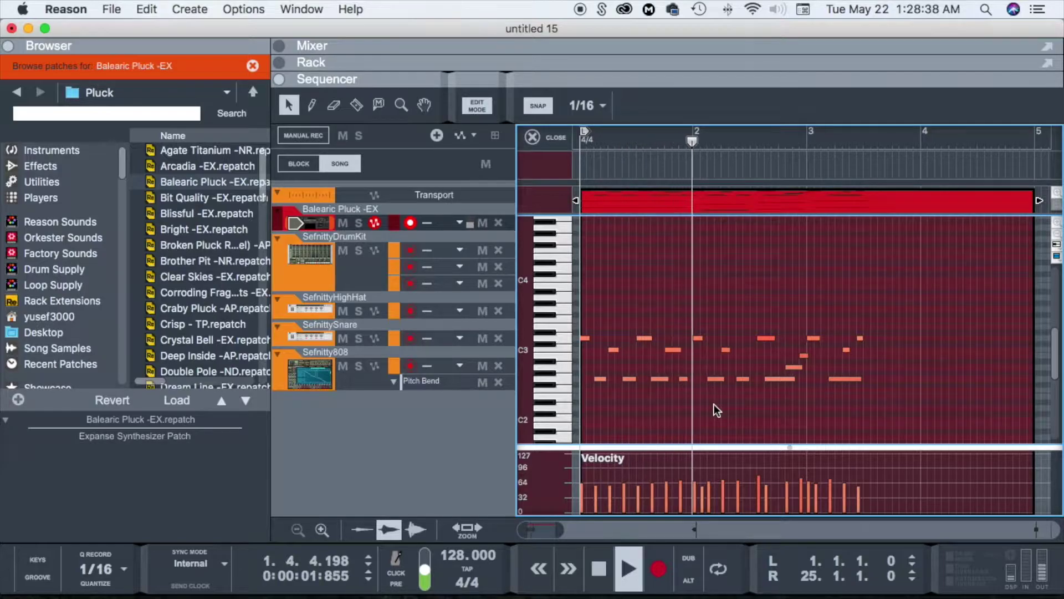
{"action": "left_click", "coordinate": [759, 339]}
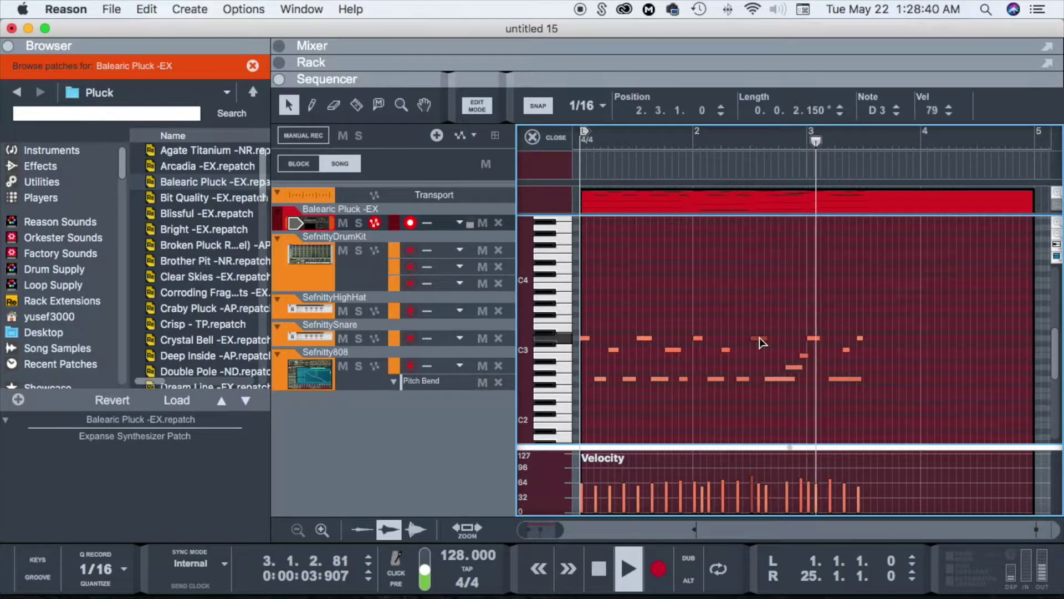
{"action": "left_click", "coordinate": [580, 141]}
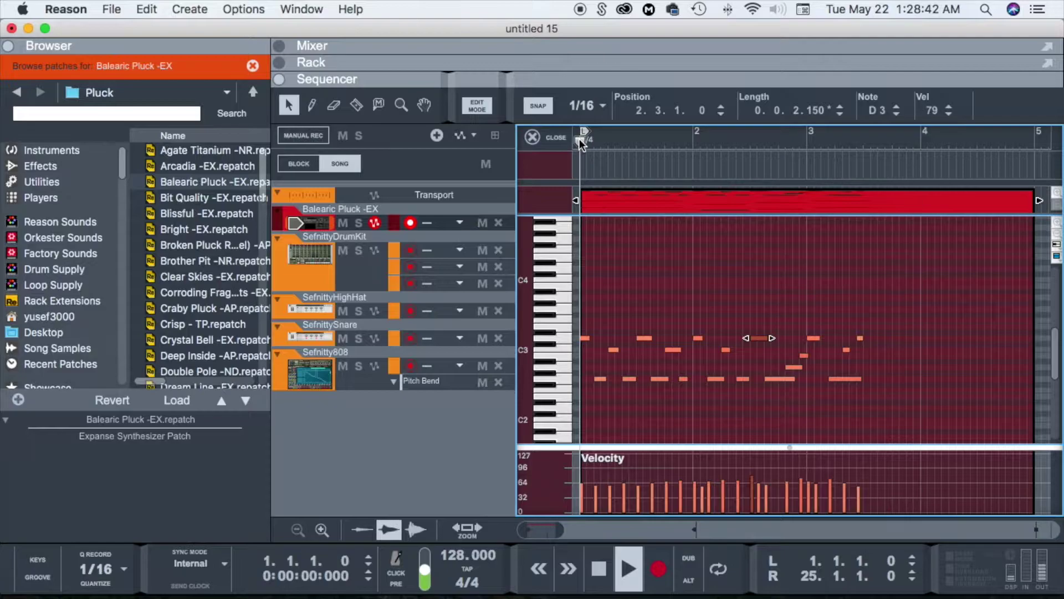
Step: Change the snap value to Bar and place the right loop locator at bar 3
{"action": "left_click_drag", "start_coordinate": [559, 529], "coordinate": [605, 529]}
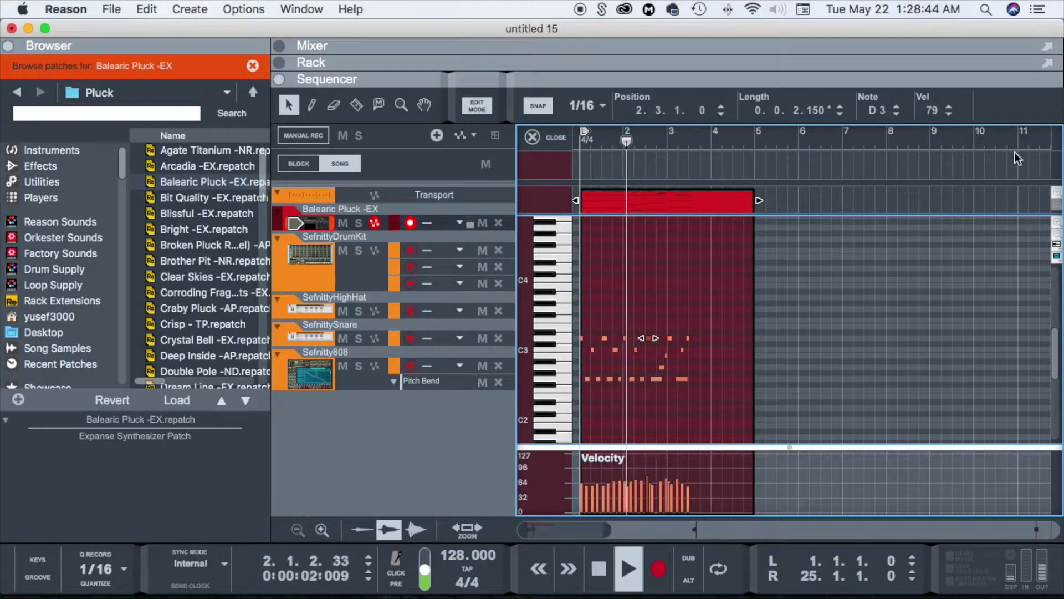
{"action": "scroll", "coordinate": [852, 301], "scroll_direction": "right", "scroll_amount": 2}
{"action": "scroll", "coordinate": [854, 301], "scroll_direction": "right", "scroll_amount": 5}
{"action": "scroll", "coordinate": [914, 185], "scroll_direction": "left", "scroll_amount": 8}
{"action": "left_click_drag", "start_coordinate": [601, 526], "coordinate": [758, 527]}
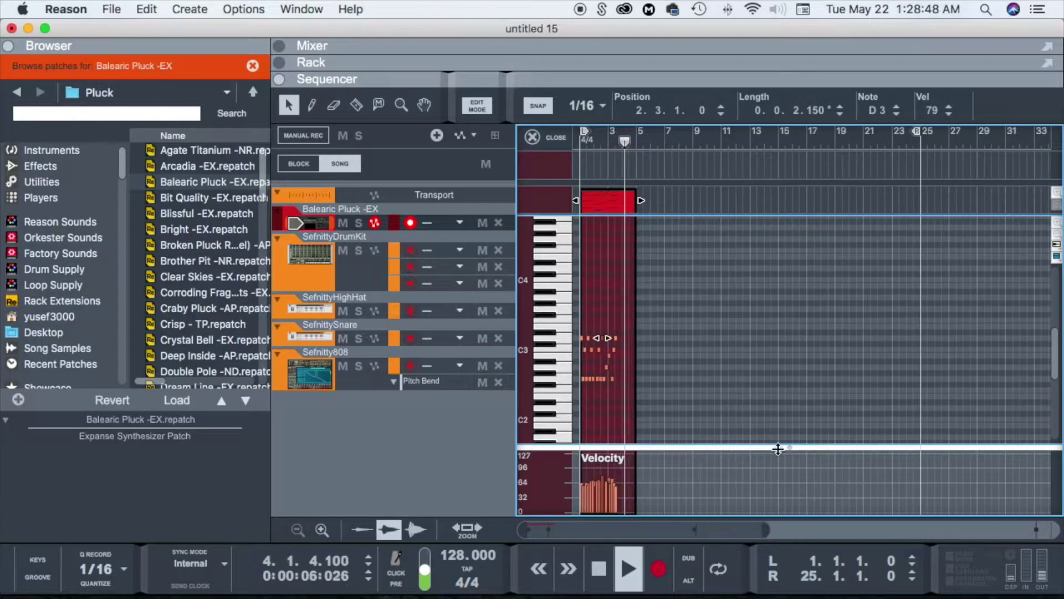
{"action": "left_click_drag", "start_coordinate": [917, 131], "coordinate": [604, 184]}
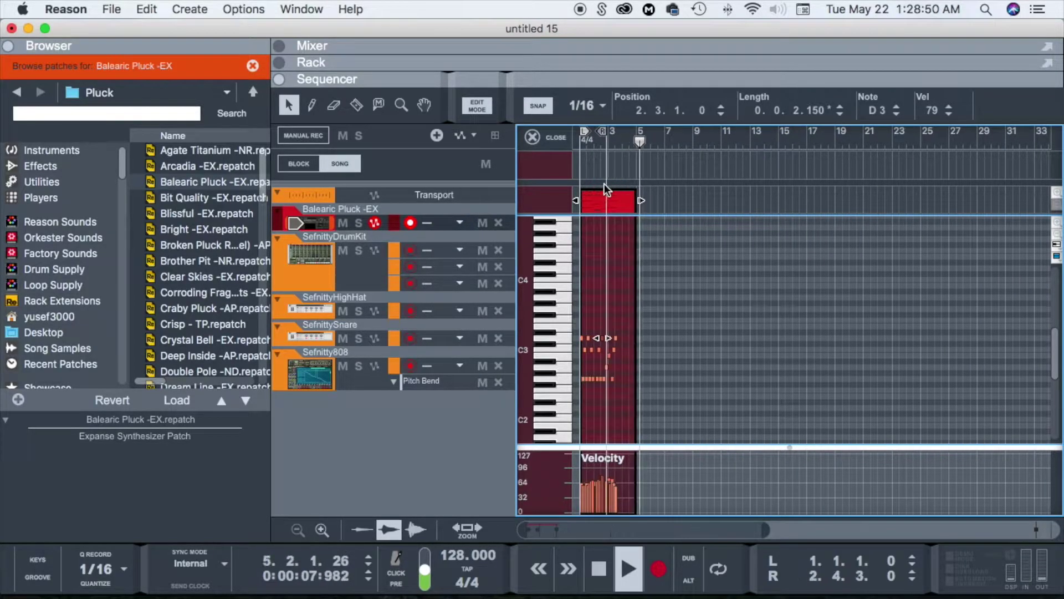
{"action": "left_click", "coordinate": [568, 108]}
{"action": "left_click", "coordinate": [567, 104]}
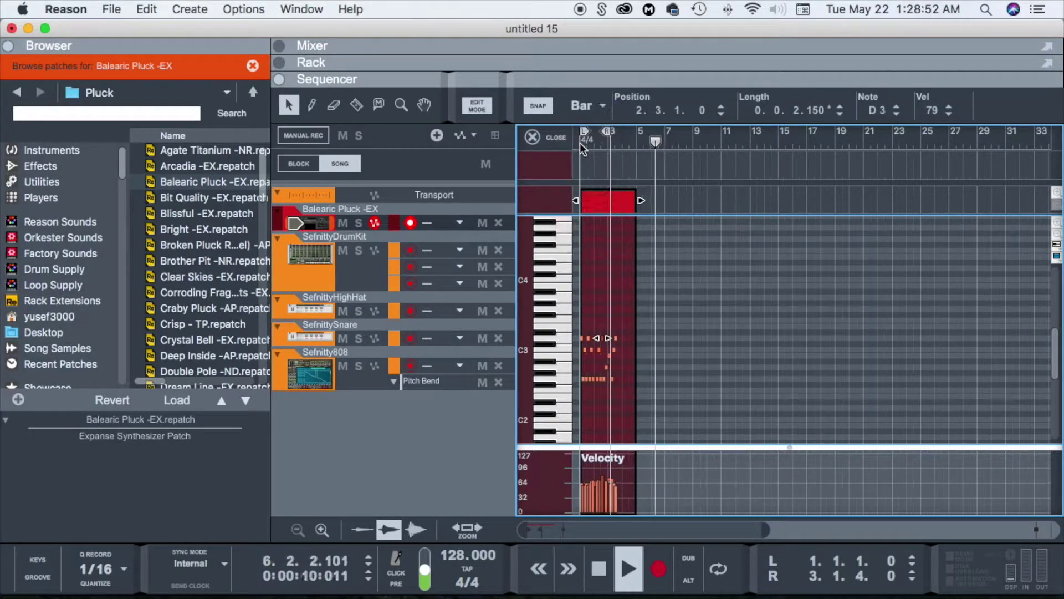
{"action": "left_click_drag", "start_coordinate": [606, 131], "coordinate": [608, 133]}
Step: Shorten the clip to 2 bars so it ends at the right locator, and turn on loop playback
{"action": "left_click", "coordinate": [640, 201]}
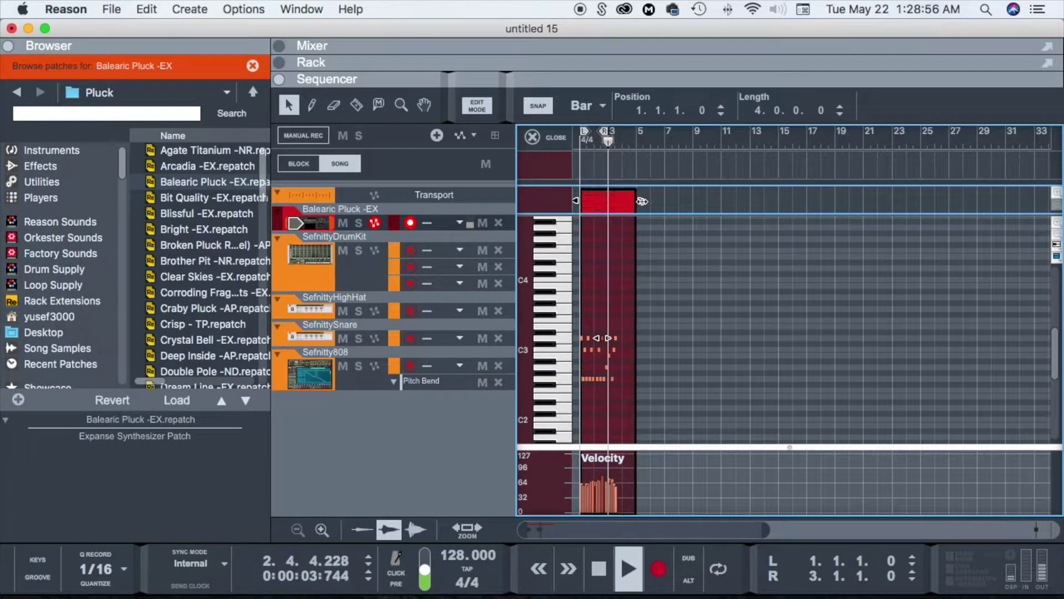
{"action": "left_click_drag", "start_coordinate": [641, 201], "coordinate": [608, 200]}
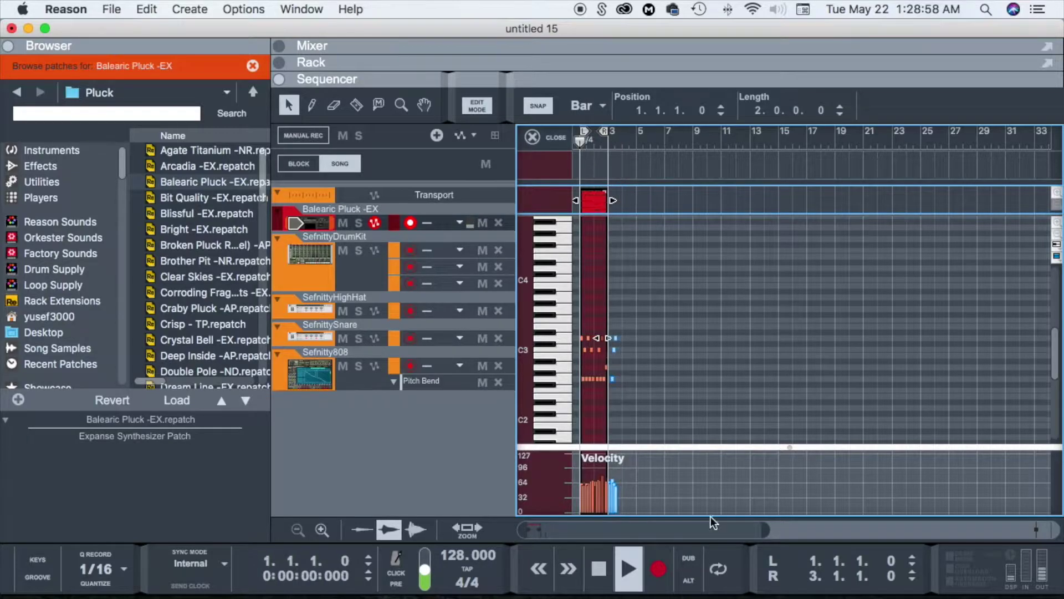
{"action": "left_click", "coordinate": [718, 573]}
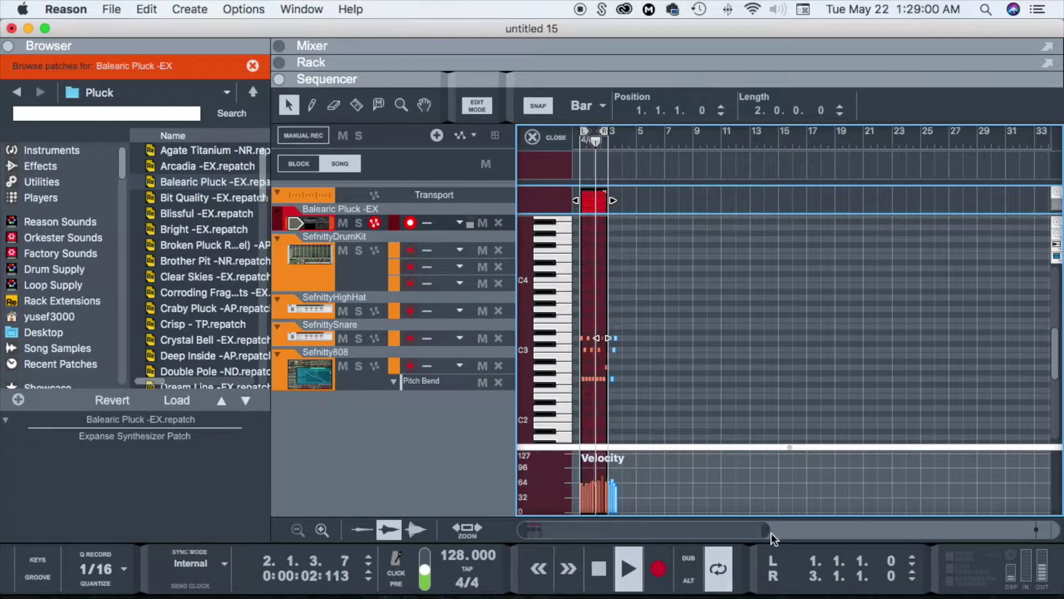
Step: Set the snap value to 1/16 and move the last two rising notes one sixteenth earlier, with B2 starting at 2.4.3.0
{"action": "left_click_drag", "start_coordinate": [768, 532], "coordinate": [552, 532]}
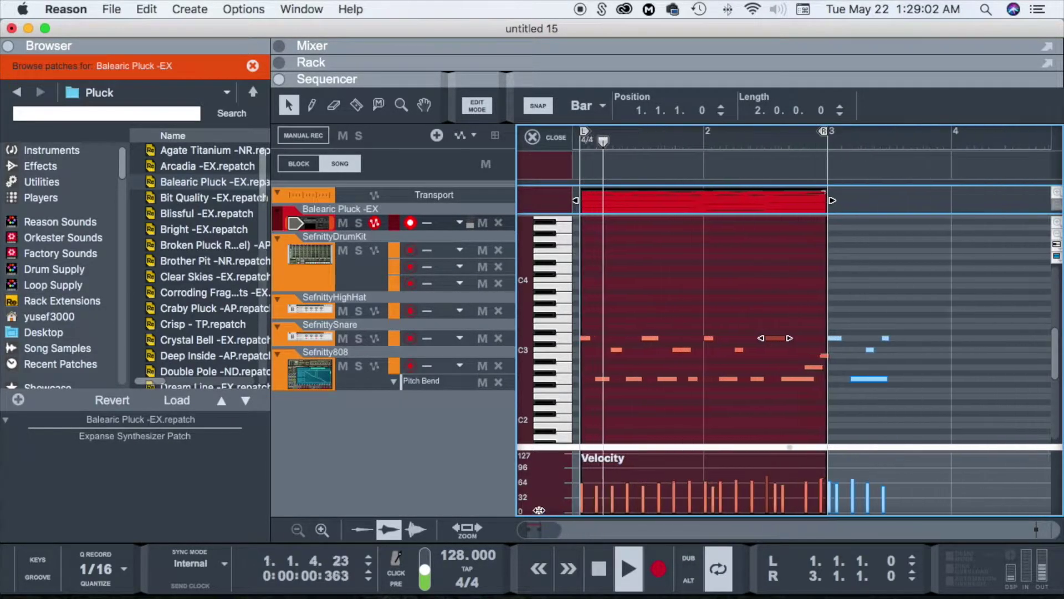
{"action": "scroll", "coordinate": [797, 434], "scroll_direction": "right", "scroll_amount": 2}
{"action": "left_click", "coordinate": [813, 408]}
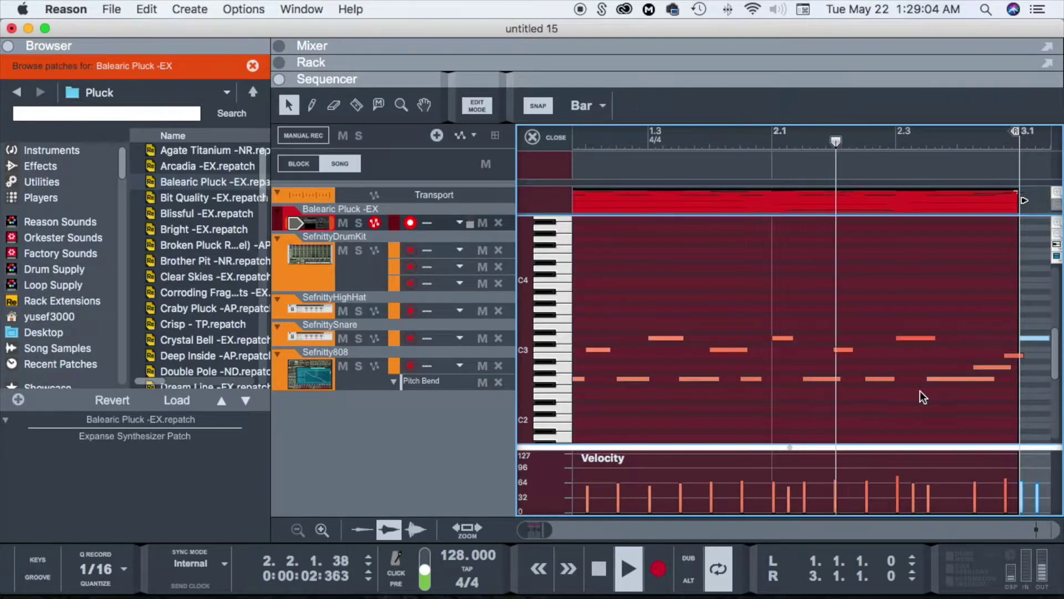
{"action": "left_click", "coordinate": [587, 105]}
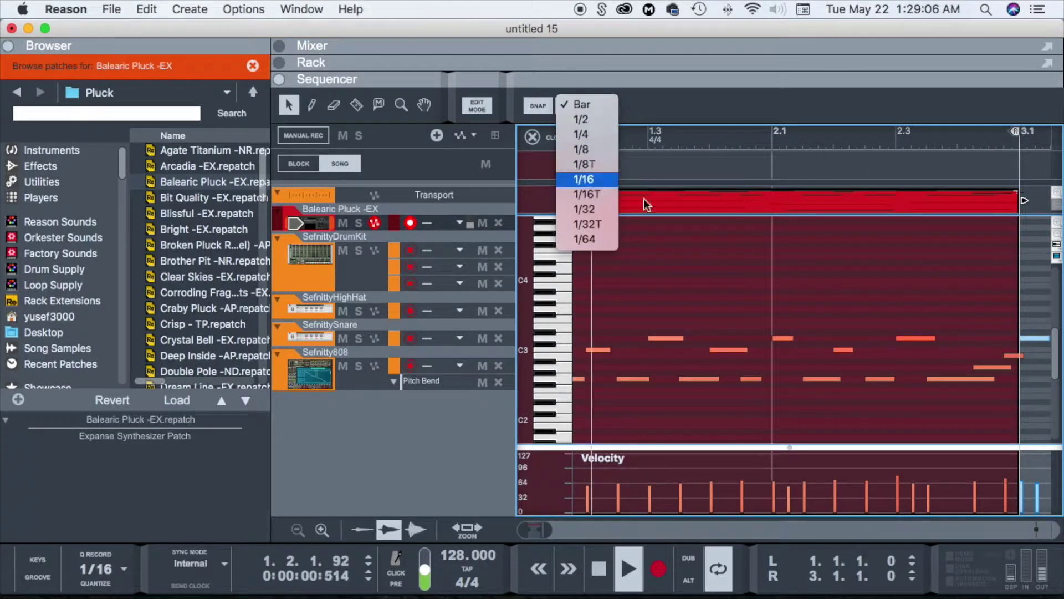
{"action": "left_click", "coordinate": [591, 177]}
{"action": "scroll", "coordinate": [936, 413], "scroll_direction": "right", "scroll_amount": 2}
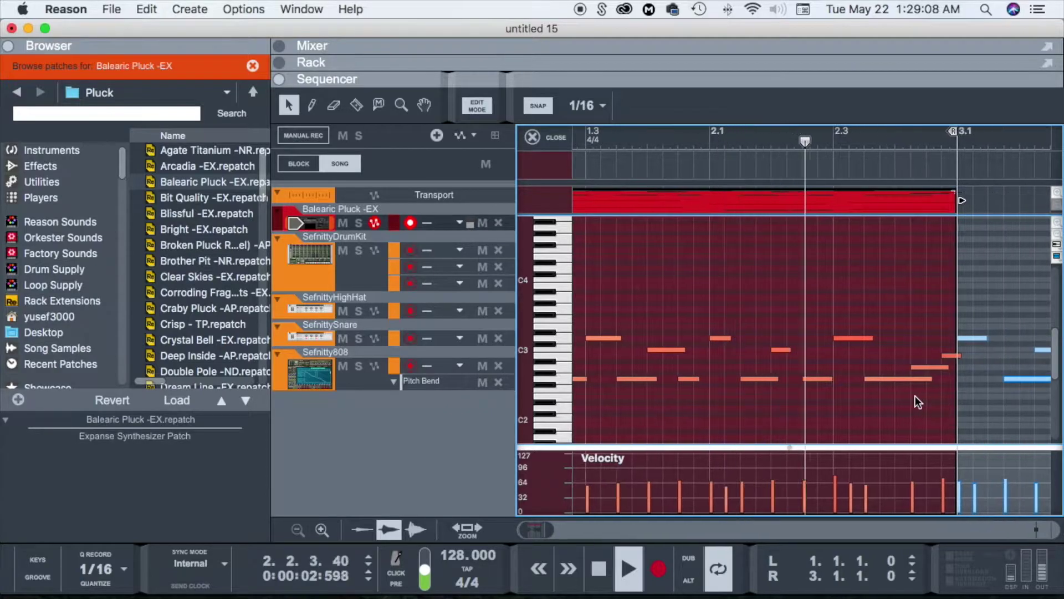
{"action": "mouse_move", "coordinate": [922, 368]}
{"action": "left_mouse_down"}
{"action": "mouse_move", "coordinate": [907, 367]}
{"action": "mouse_move", "coordinate": [936, 357]}
{"action": "left_mouse_up"}
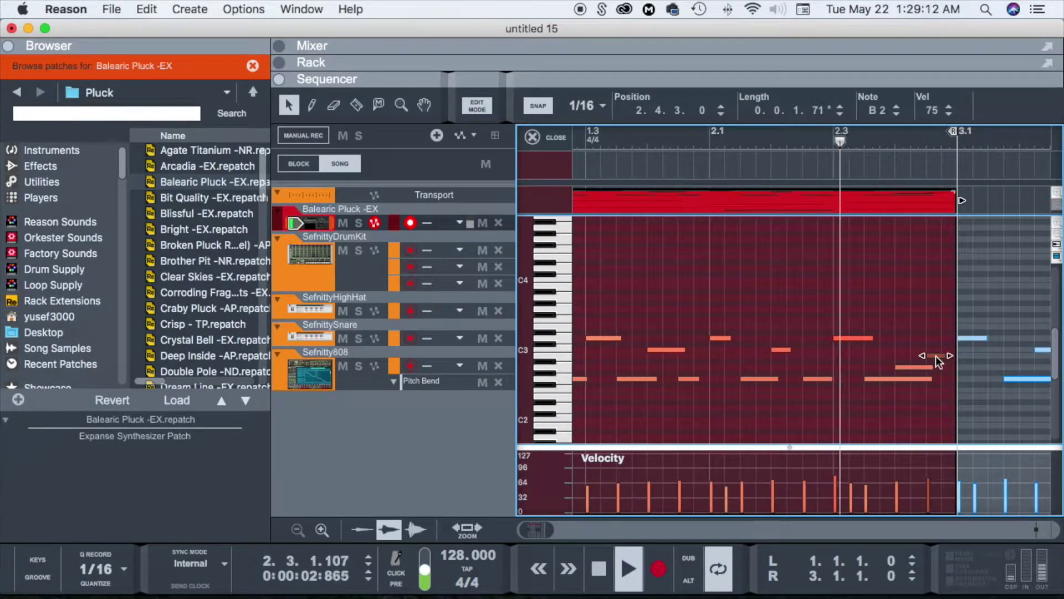
Step: Shorten the D3 note at 2.3.1.0 to a length of 0.0.2.0 and turn the metronome click on
{"action": "left_click", "coordinate": [866, 338]}
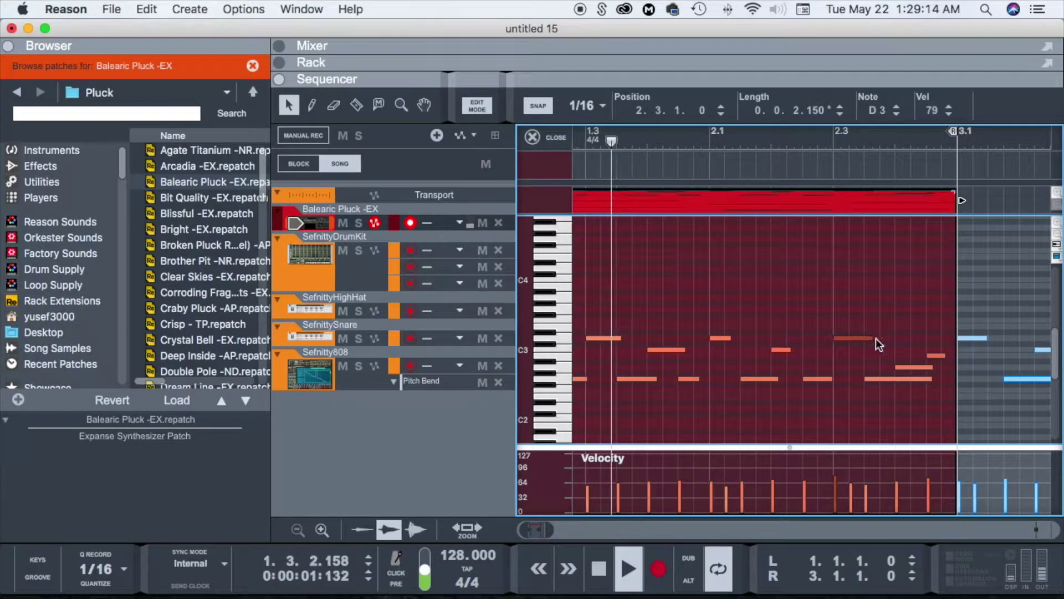
{"action": "scroll", "coordinate": [663, 473], "scroll_direction": "left", "scroll_amount": 3}
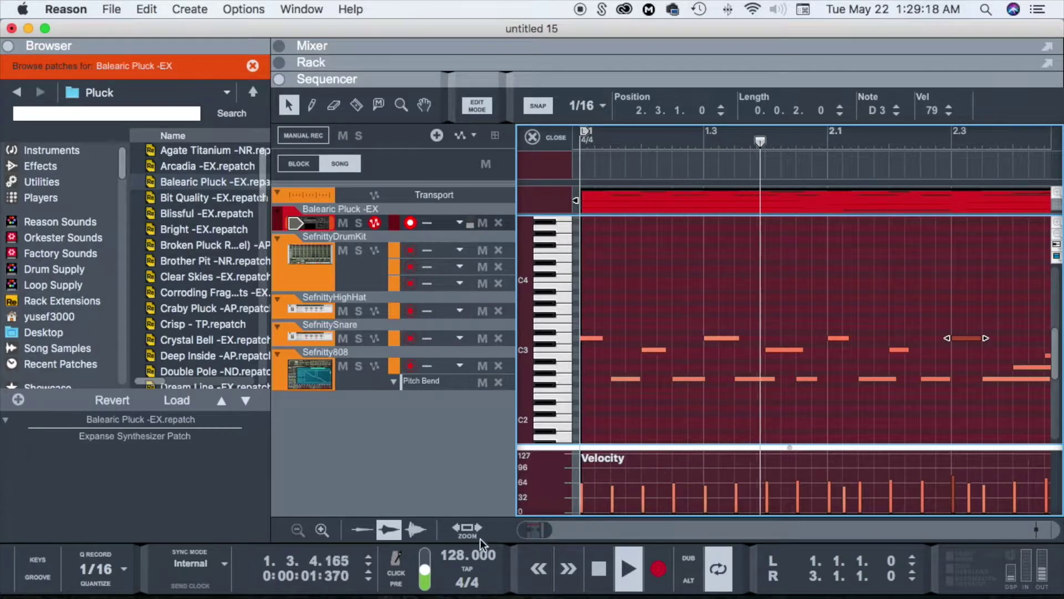
{"action": "left_click", "coordinate": [395, 577]}
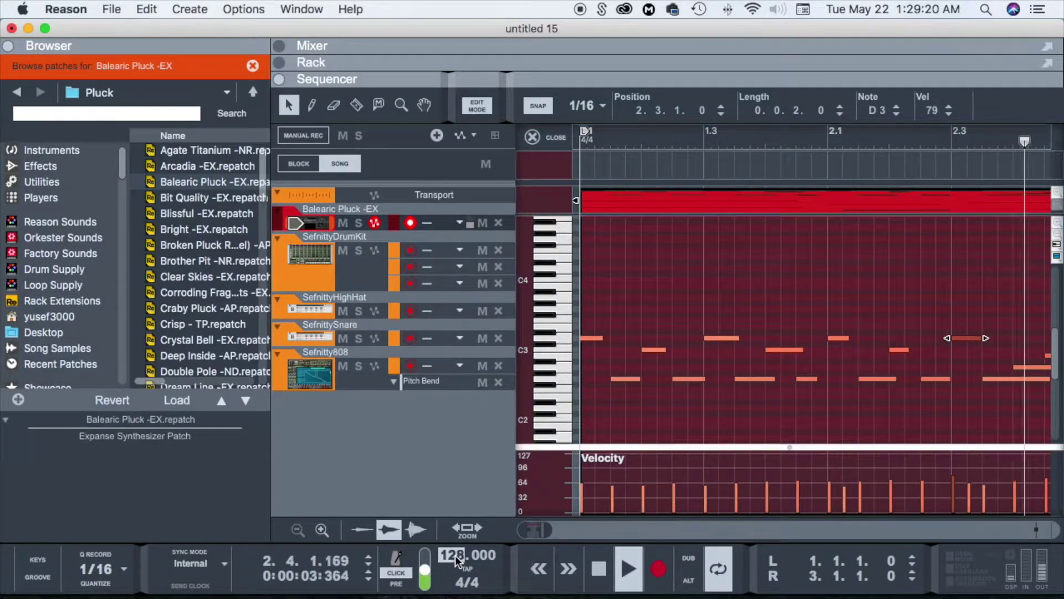
Step: Align the late bass notes by moving the lowest bar 2 note to the bar's start and E1 and E0 to 2.3.1.0
{"action": "scroll", "coordinate": [667, 438], "scroll_direction": "right", "scroll_amount": 1}
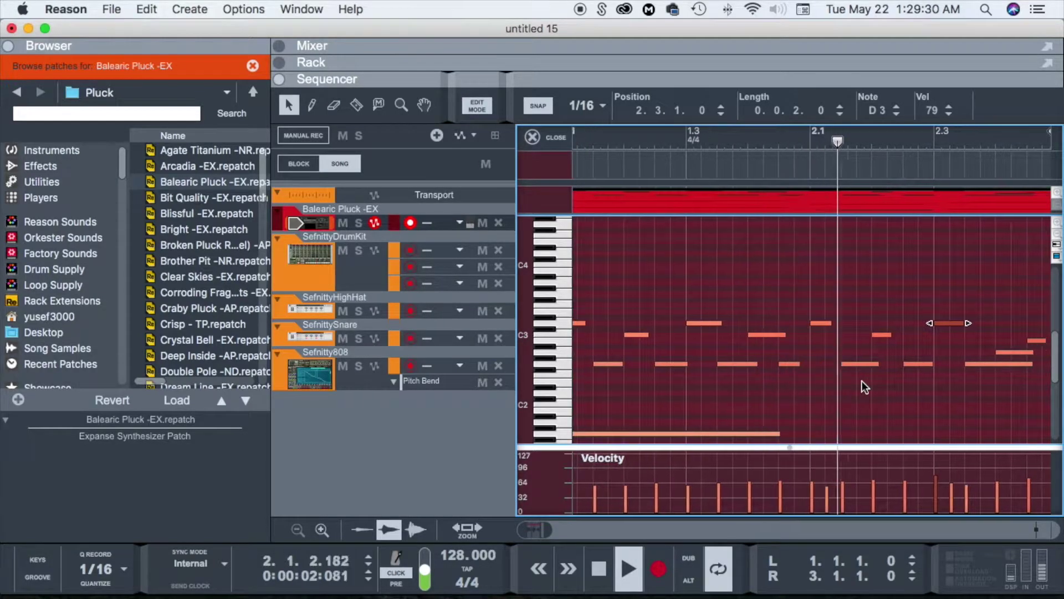
{"action": "scroll", "coordinate": [862, 387], "scroll_direction": "down", "scroll_amount": 5}
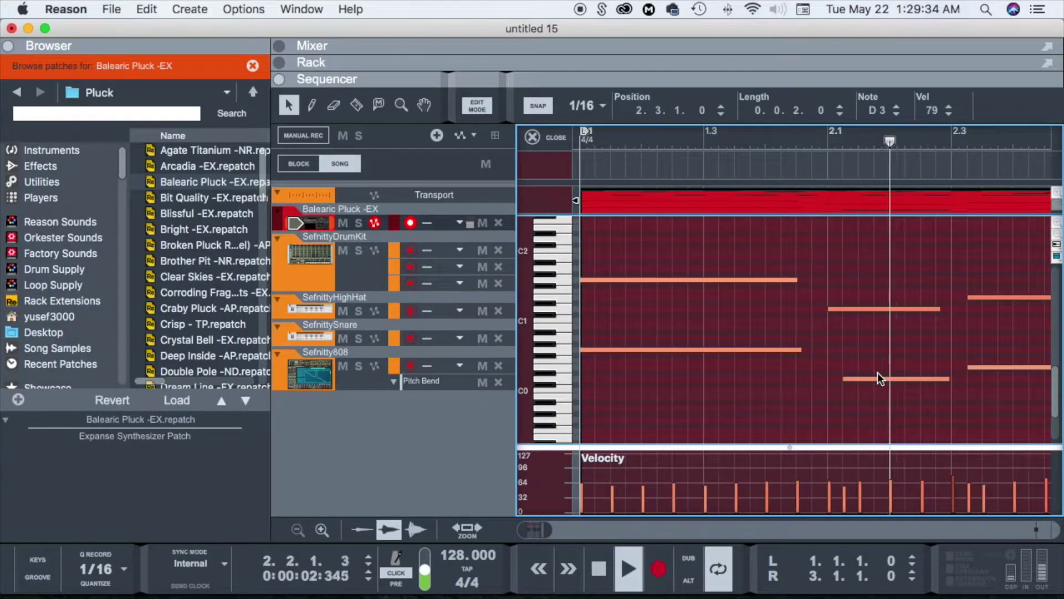
{"action": "left_click_drag", "start_coordinate": [878, 374], "coordinate": [861, 380]}
{"action": "left_click", "coordinate": [995, 283]}
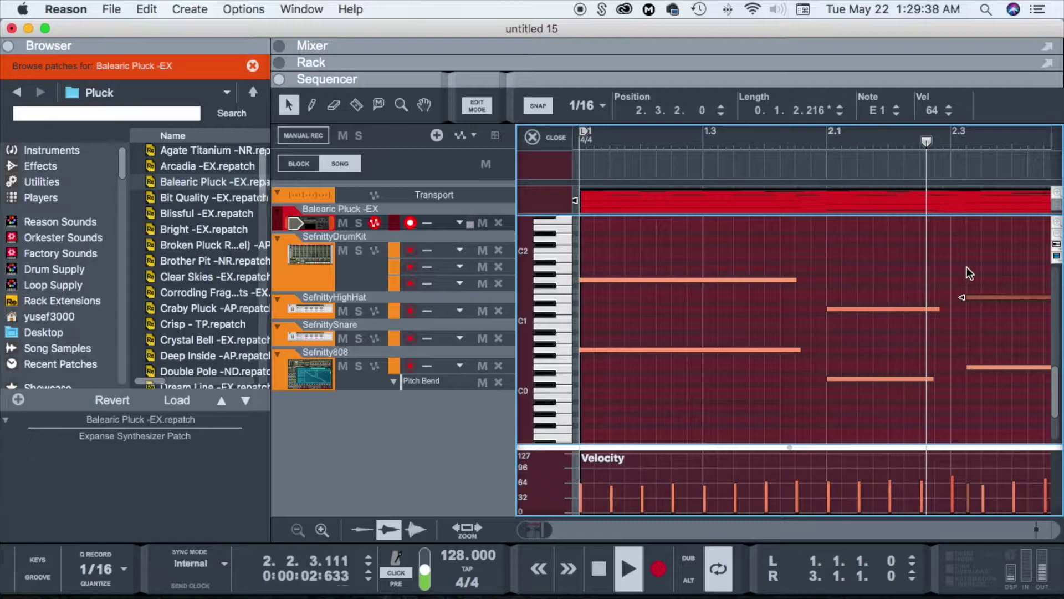
{"action": "left_click_drag", "start_coordinate": [980, 331], "coordinate": [970, 370]}
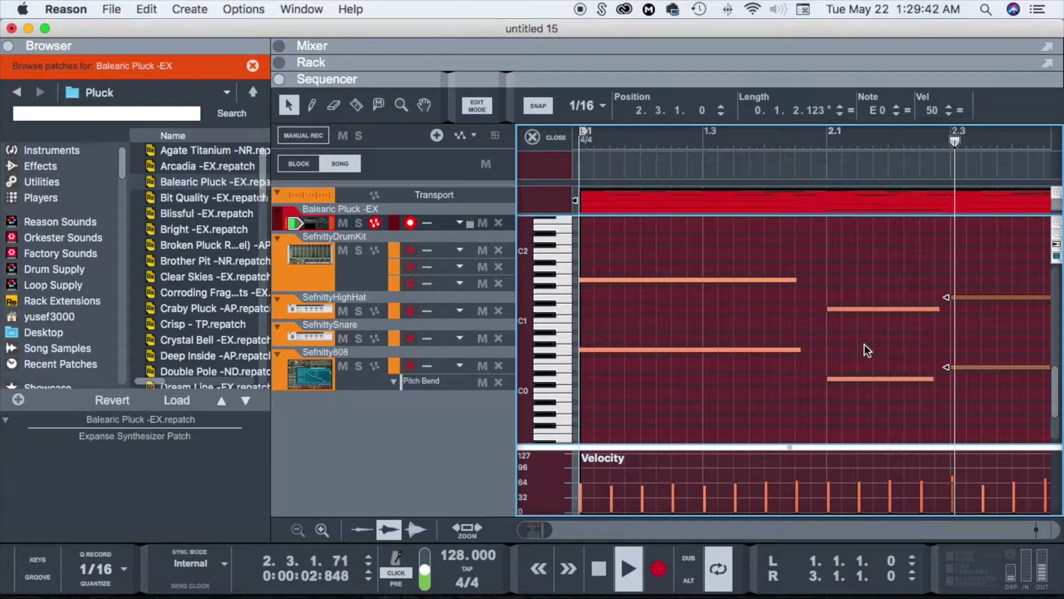
Step: Set the song tempo to 130 BPM
{"action": "scroll", "coordinate": [864, 344], "scroll_direction": "up", "scroll_amount": 5}
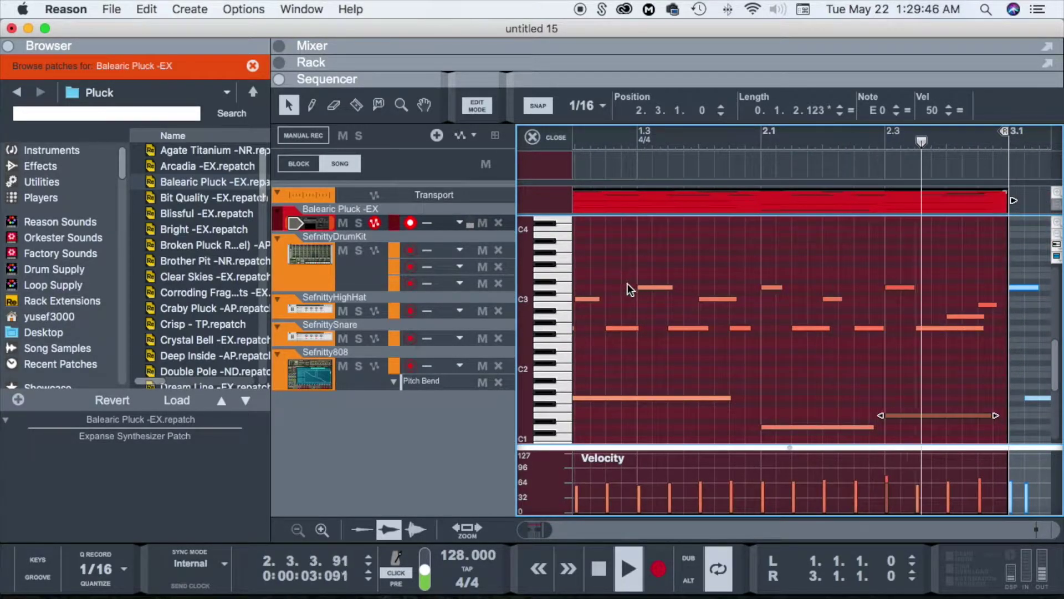
{"action": "left_click_drag", "start_coordinate": [549, 533], "coordinate": [556, 533]}
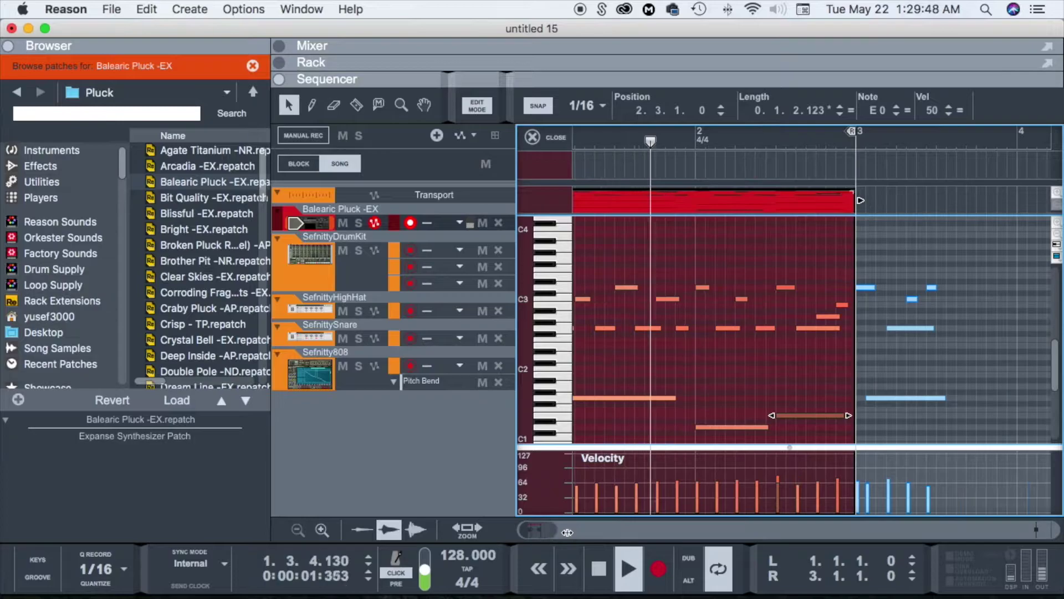
{"action": "left_click_drag", "start_coordinate": [458, 551], "coordinate": [460, 548]}
{"action": "scroll", "coordinate": [636, 284], "scroll_direction": "left", "scroll_amount": 2}
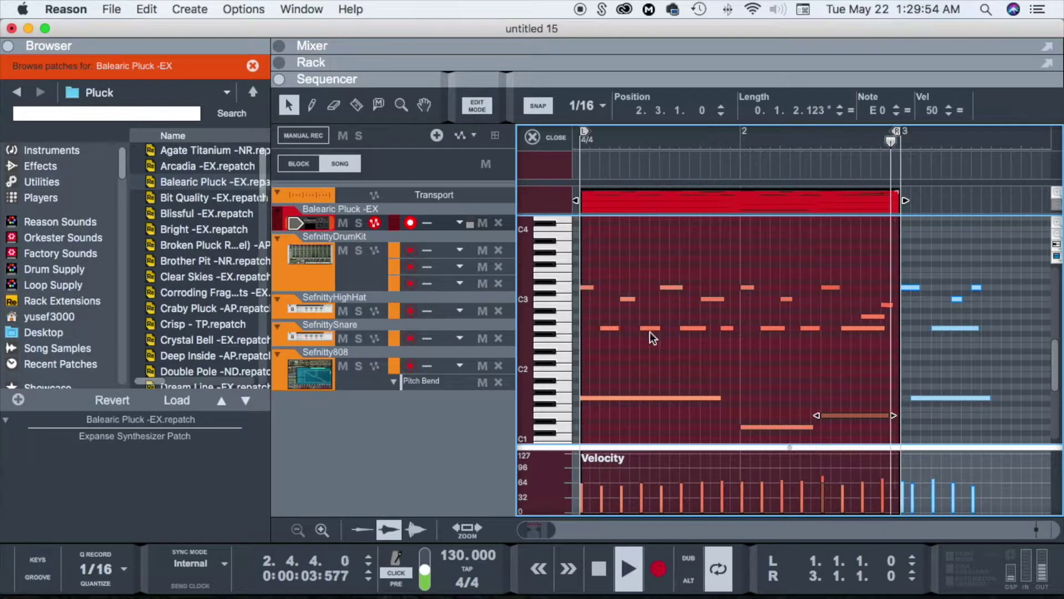
Step: Reveal the rack above the sequencer and examine the Scales & Chords player on the Balearic Pluck -EX track
{"action": "left_click_drag", "start_coordinate": [649, 68], "coordinate": [645, 243]}
{"action": "scroll", "coordinate": [578, 182], "scroll_direction": "down", "scroll_amount": 2}
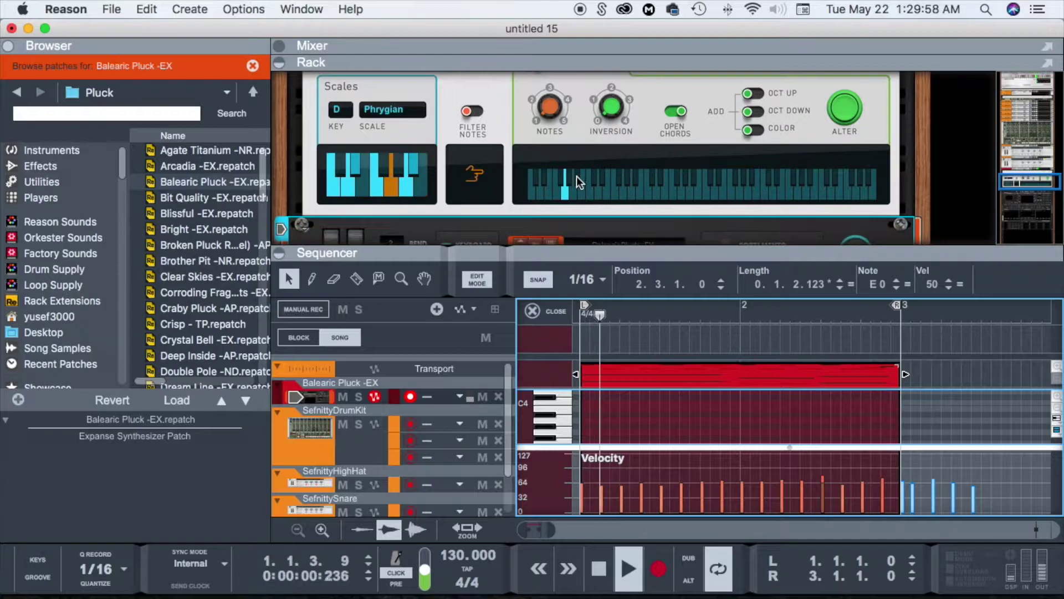
{"action": "scroll", "coordinate": [580, 175], "scroll_direction": "up", "scroll_amount": 4}
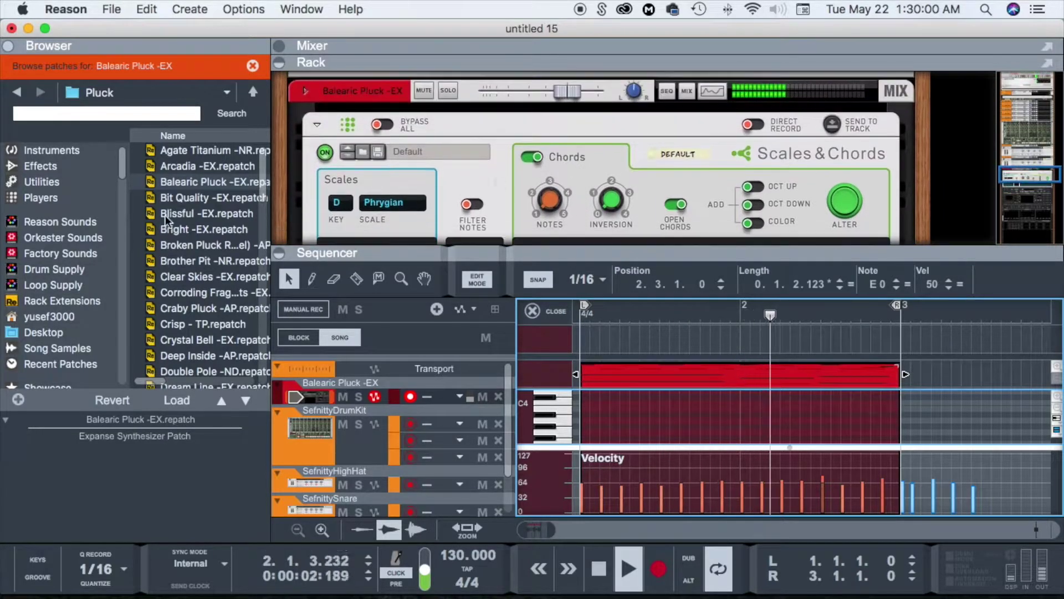
Step: Add the HalfTime effect to the insert FX of the Balearic Pluck -EX mix channel and open its plugin window
{"action": "left_click", "coordinate": [66, 184]}
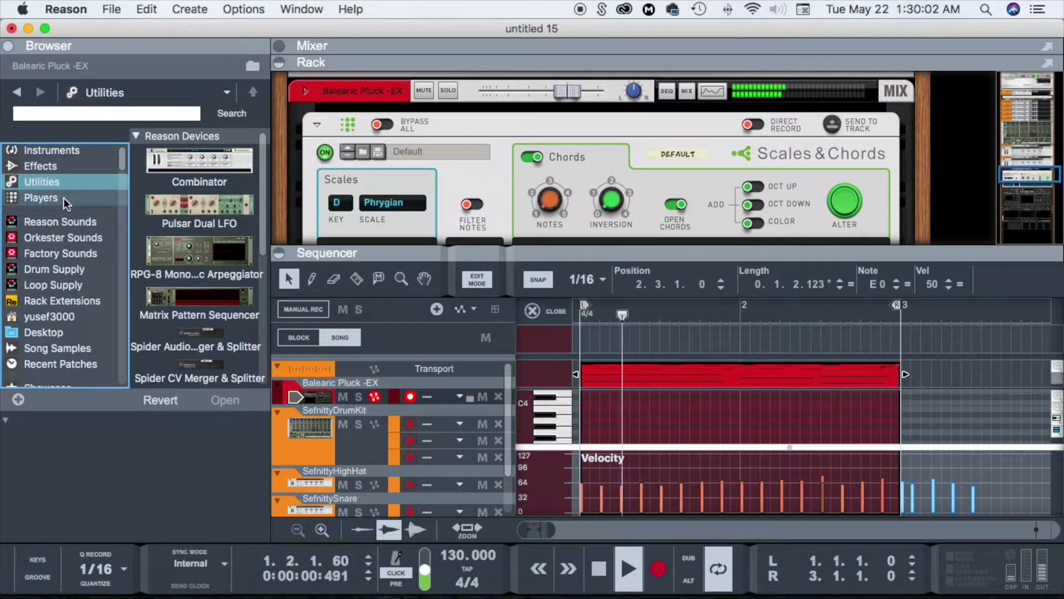
{"action": "left_click", "coordinate": [88, 170]}
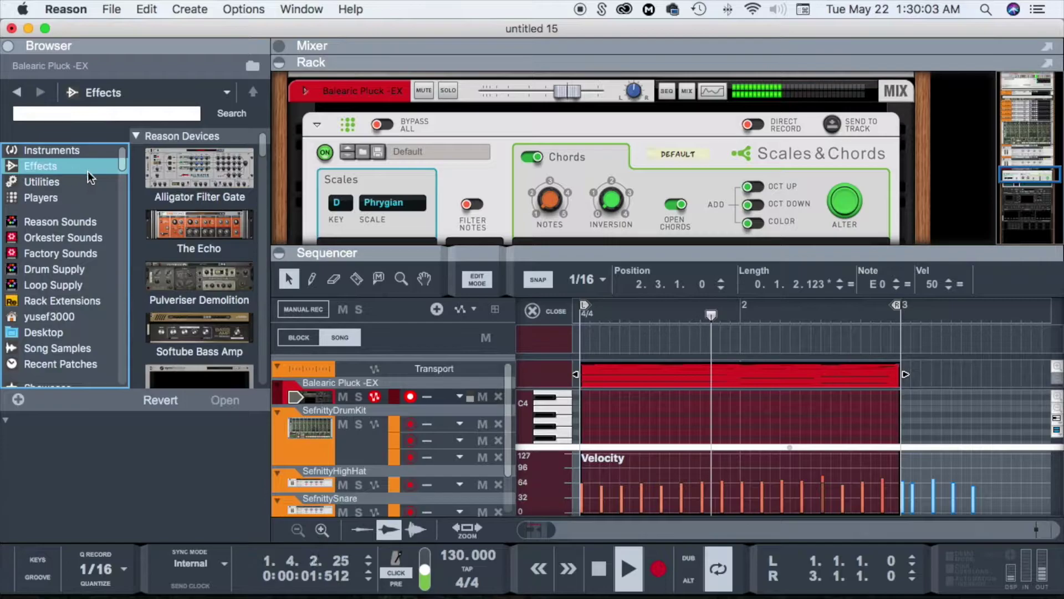
{"action": "left_click", "coordinate": [306, 91]}
{"action": "left_click", "coordinate": [326, 124]}
{"action": "scroll", "coordinate": [214, 268], "scroll_direction": "down", "scroll_amount": 10}
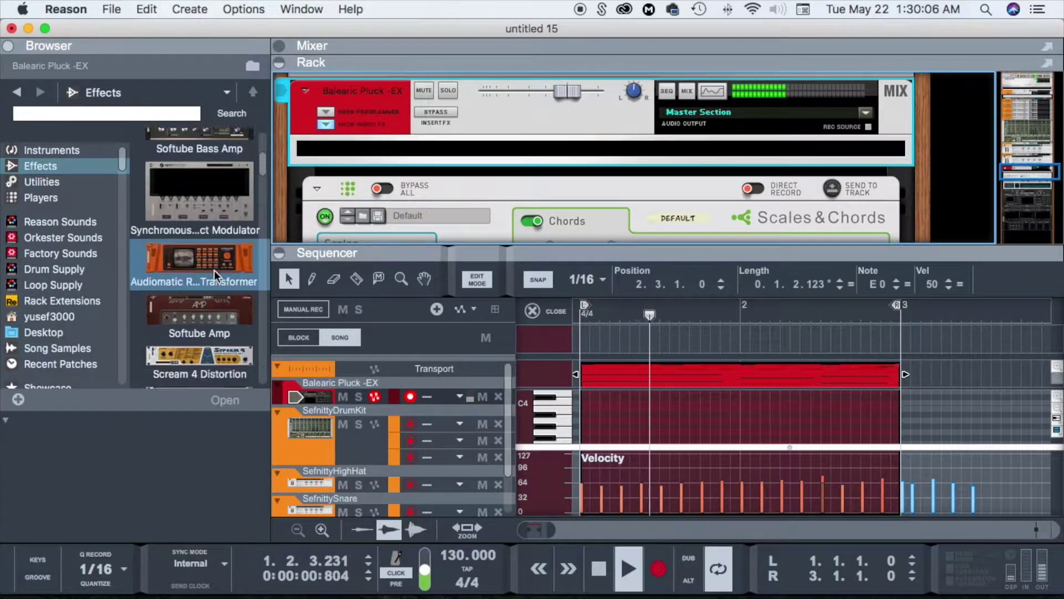
{"action": "scroll", "coordinate": [214, 268], "scroll_direction": "down", "scroll_amount": 5}
{"action": "scroll", "coordinate": [215, 270], "scroll_direction": "up", "scroll_amount": 15}
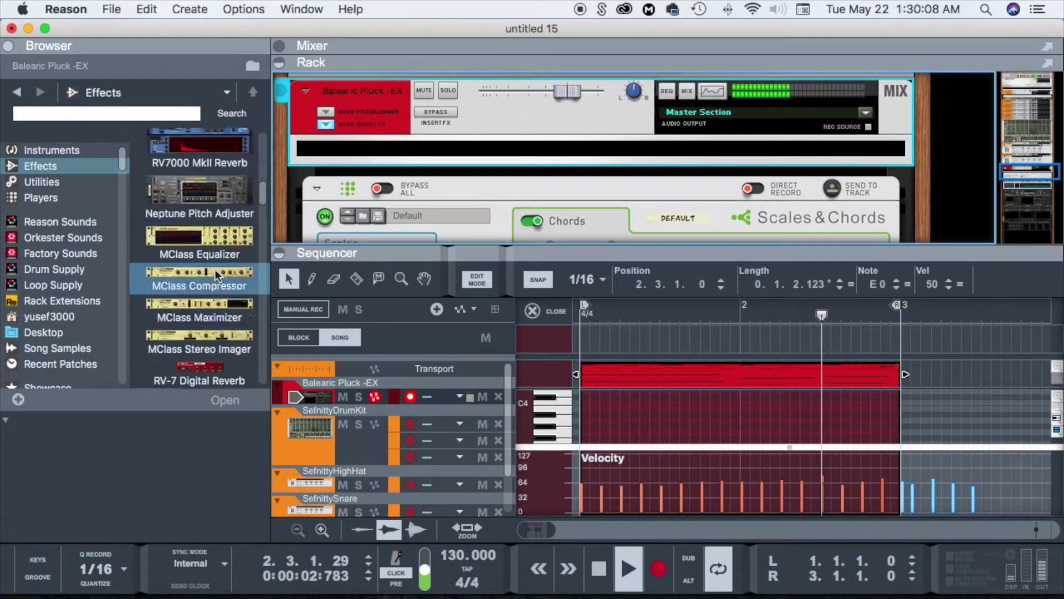
{"action": "scroll", "coordinate": [216, 268], "scroll_direction": "down", "scroll_amount": 15}
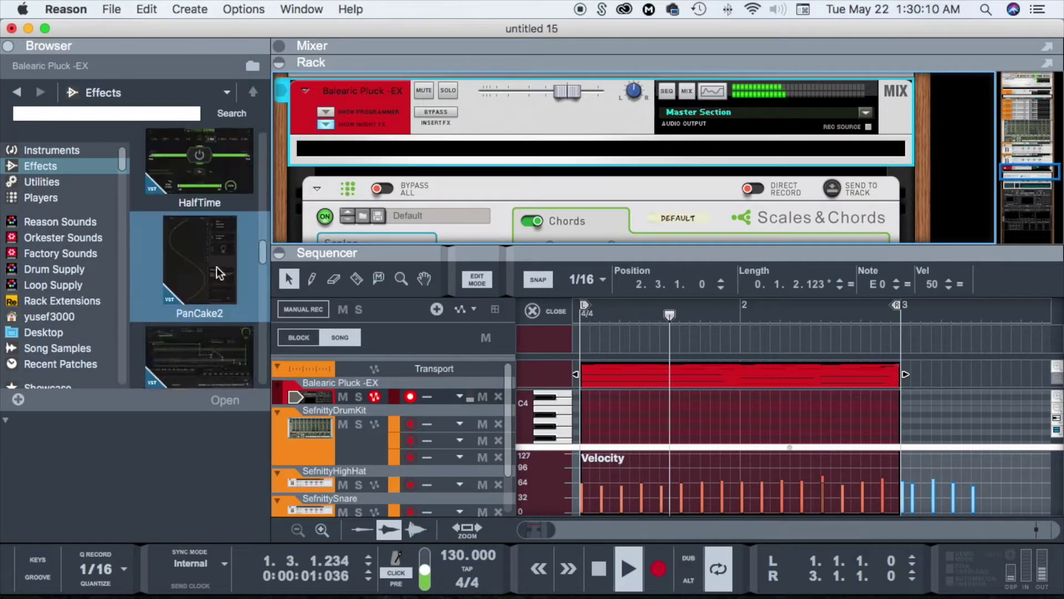
{"action": "left_click_drag", "start_coordinate": [209, 228], "coordinate": [526, 150]}
{"action": "left_click", "coordinate": [737, 185]}
Step: Set HalfTime's loop length to 1/2, its mode to 1.5x and its mix to 100%
{"action": "left_click", "coordinate": [250, 163]}
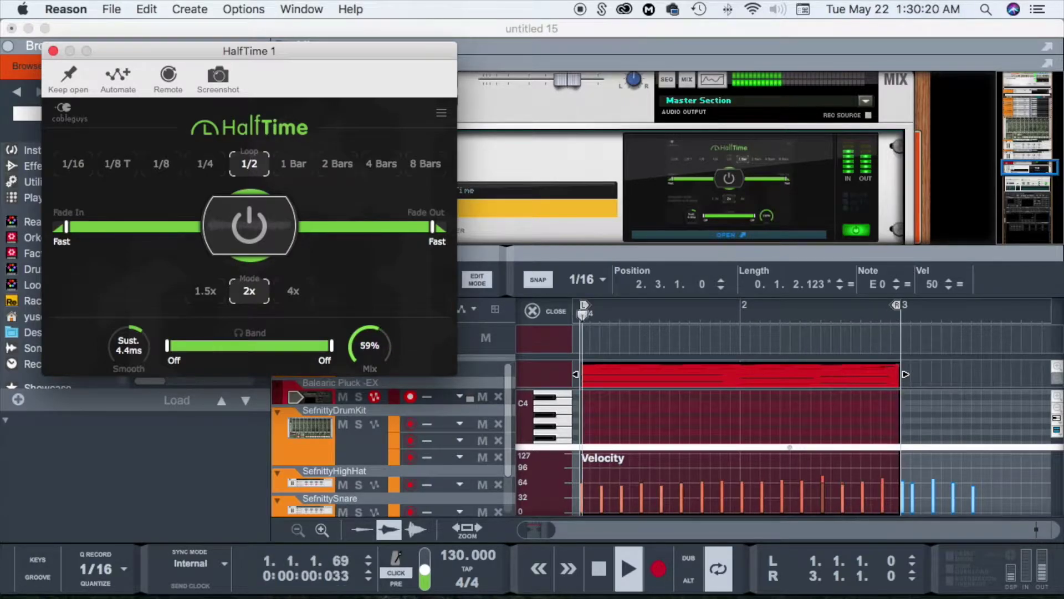
{"action": "left_click", "coordinate": [204, 291]}
{"action": "left_click_drag", "start_coordinate": [365, 336], "coordinate": [364, 324]}
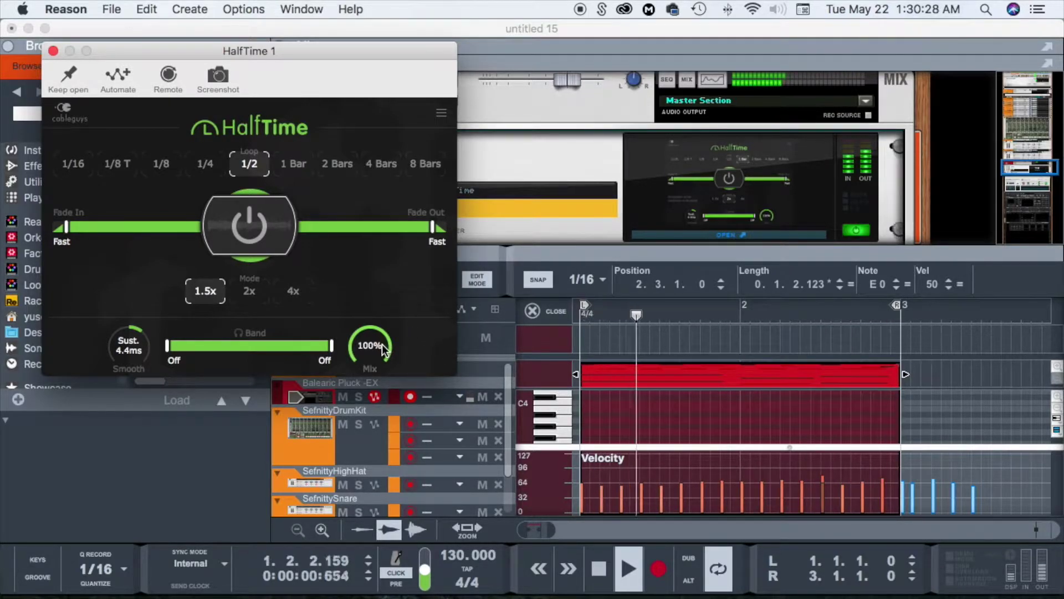
Step: Switch HalfTime's processing off and close its plugin window
{"action": "left_click", "coordinate": [259, 235]}
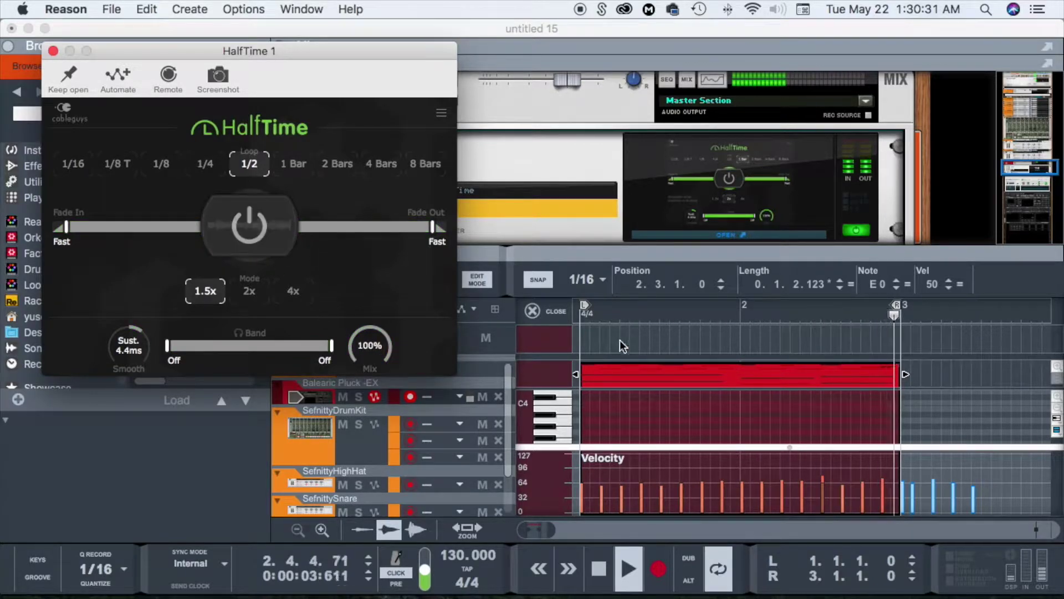
{"action": "left_click", "coordinate": [587, 255]}
{"action": "left_click_drag", "start_coordinate": [587, 255], "coordinate": [586, 177]}
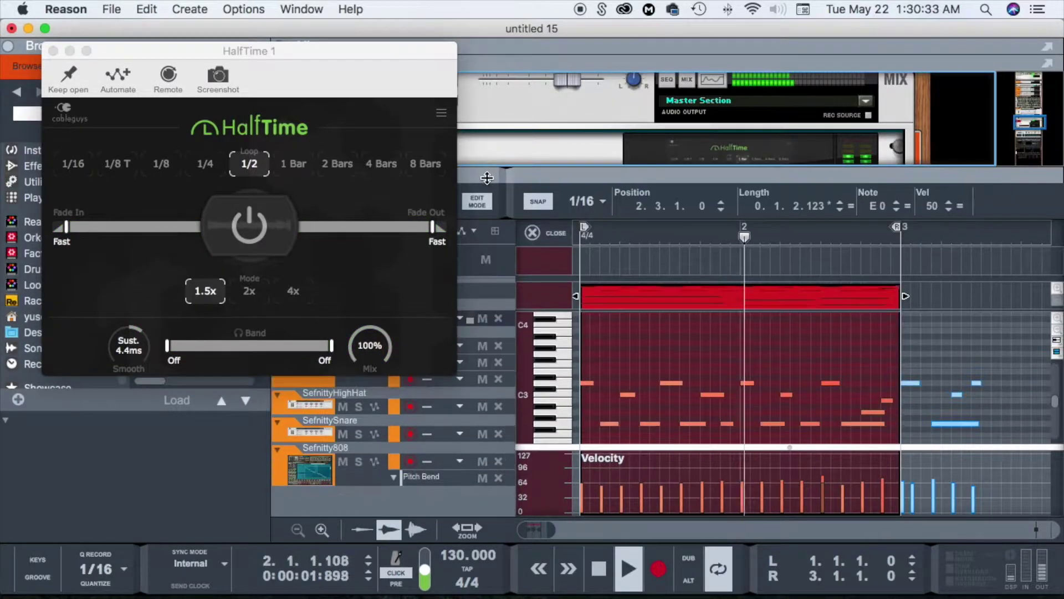
{"action": "left_click", "coordinate": [53, 51]}
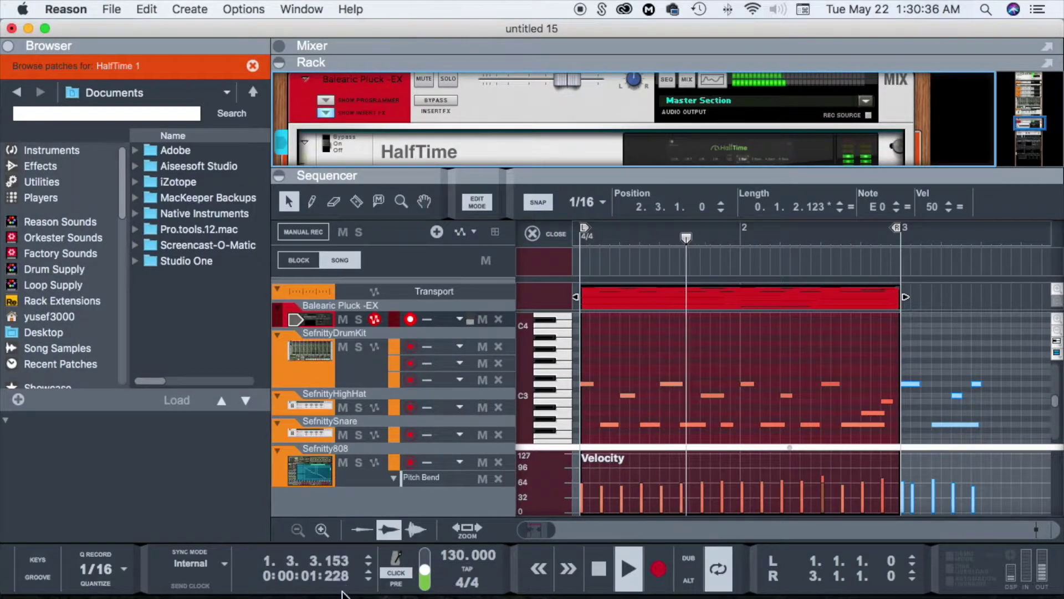
Step: Return to the song arrangement and record a two-bar hi-hat pattern on the SefnittyHighHat track
{"action": "left_click", "coordinate": [314, 427]}
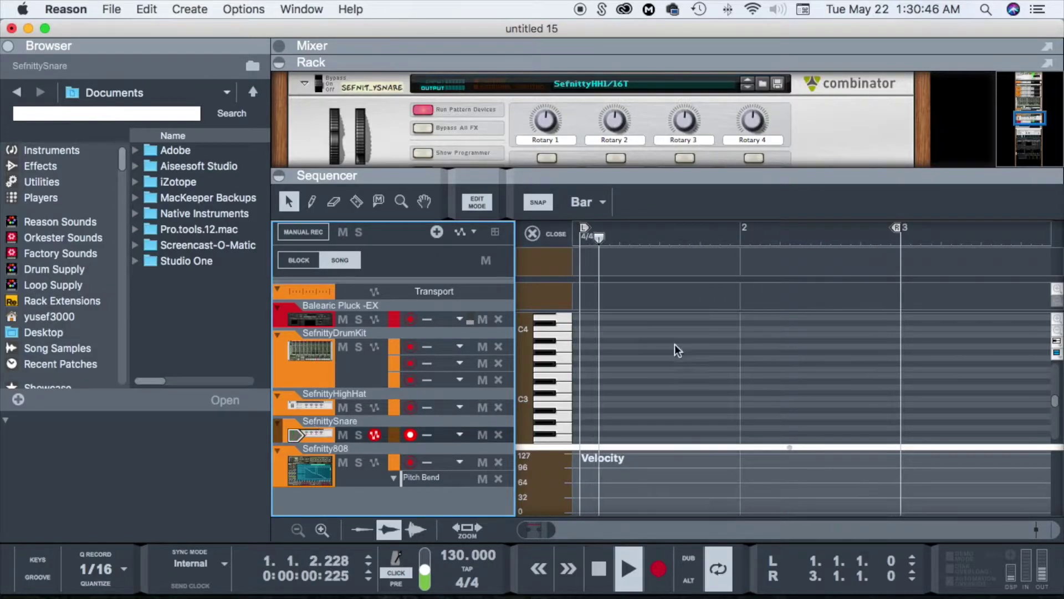
{"action": "left_click", "coordinate": [533, 235]}
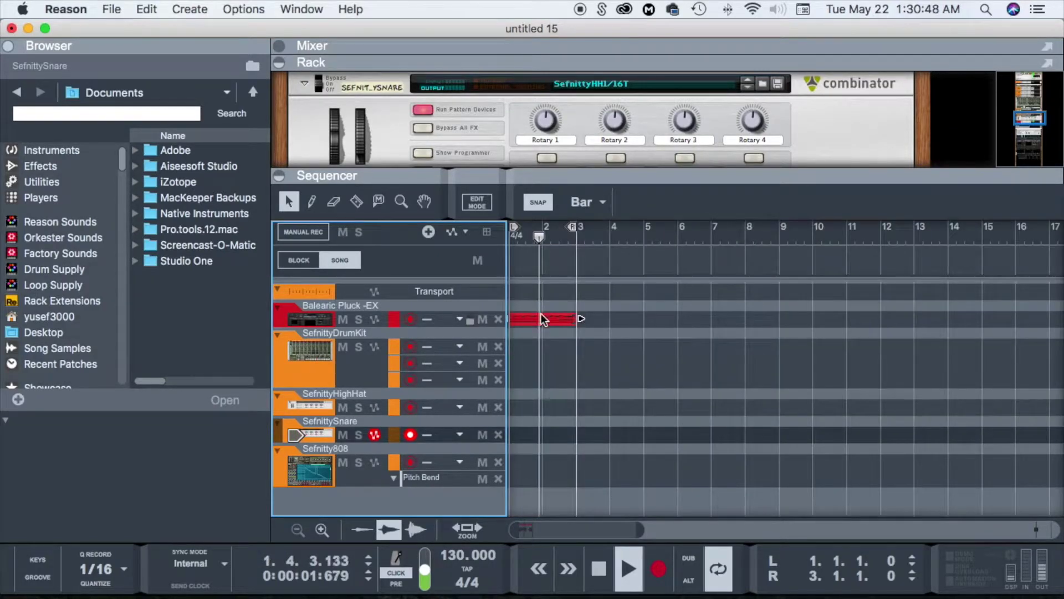
{"action": "left_click", "coordinate": [317, 410]}
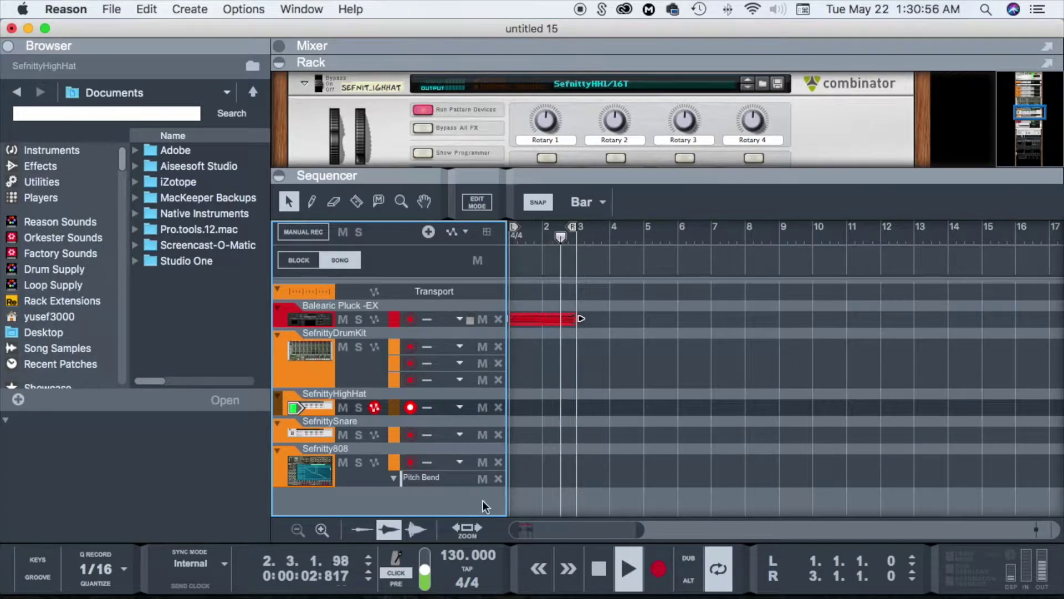
{"action": "left_click", "coordinate": [660, 559]}
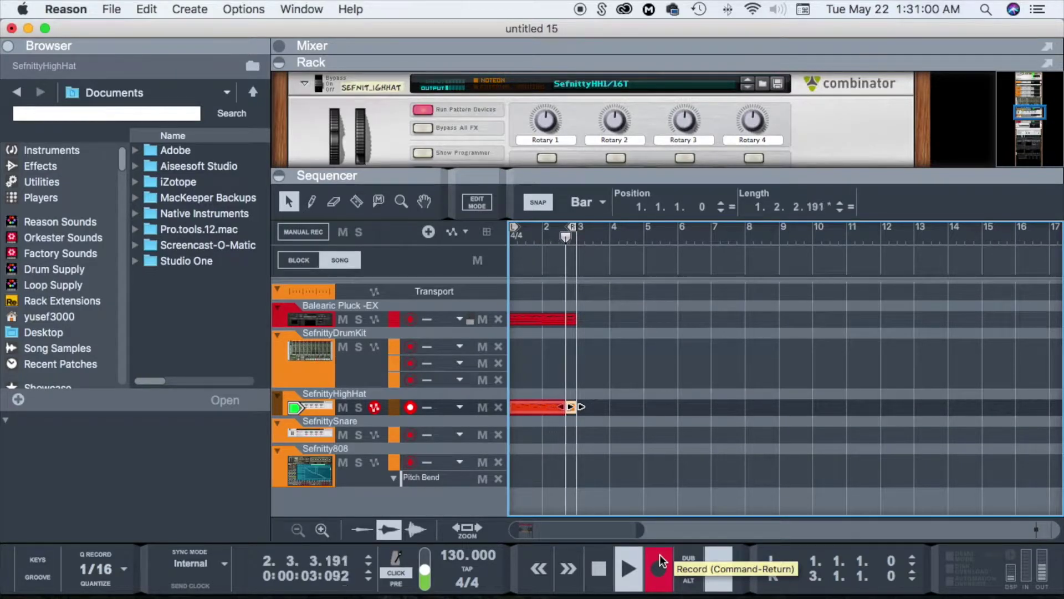
{"action": "left_click", "coordinate": [660, 554]}
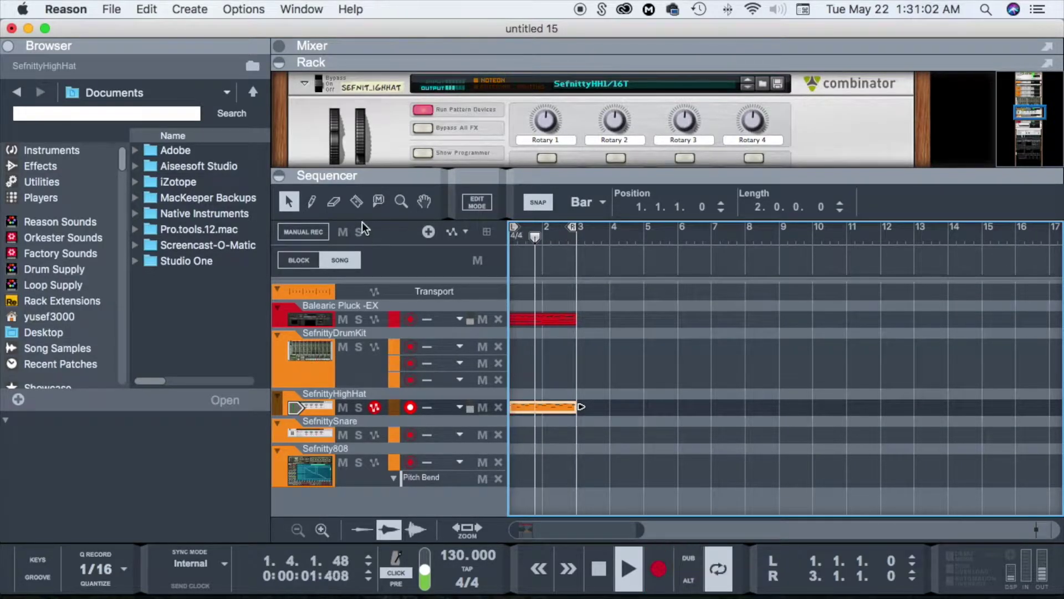
Step: Open the SefnittyHighHat clip for note editing and transpose all its notes down two semitones, placing the first on G 2
{"action": "double_click", "coordinate": [547, 410]}
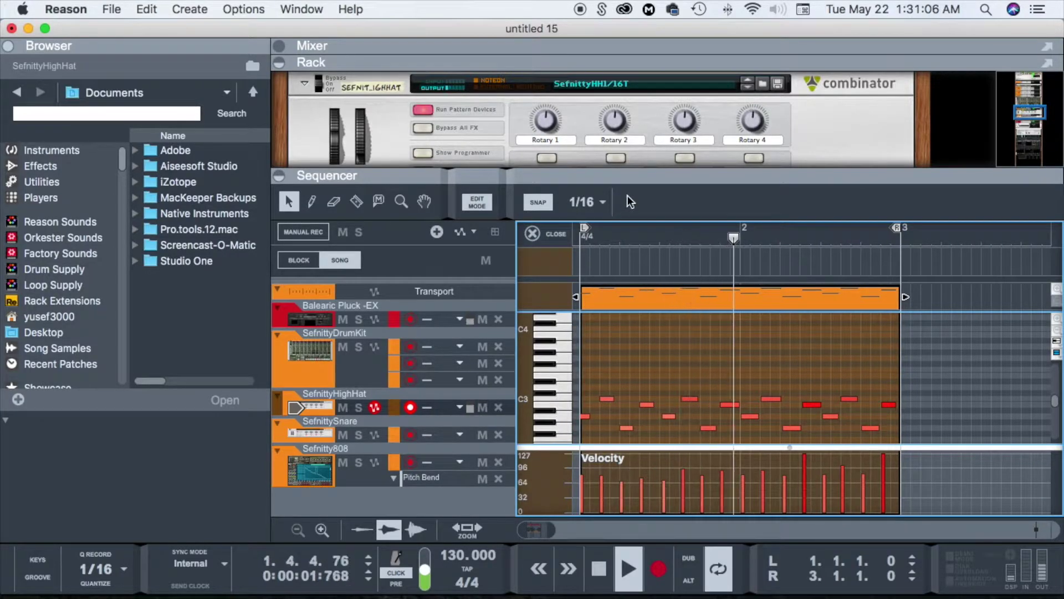
{"action": "left_click_drag", "start_coordinate": [627, 173], "coordinate": [525, 84]}
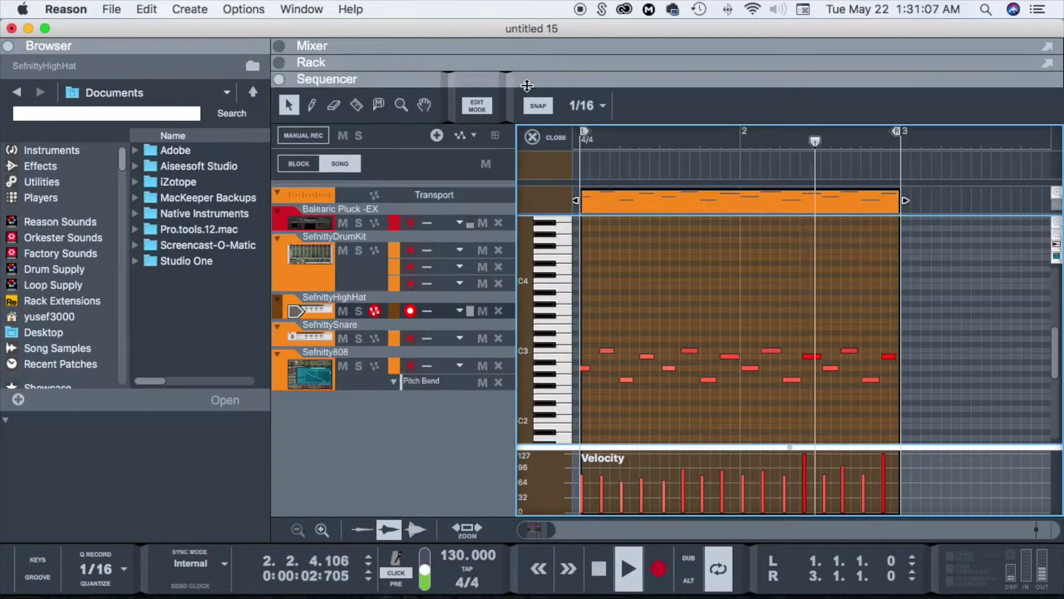
{"action": "right_click", "coordinate": [651, 205]}
{"action": "left_click", "coordinate": [693, 563]}
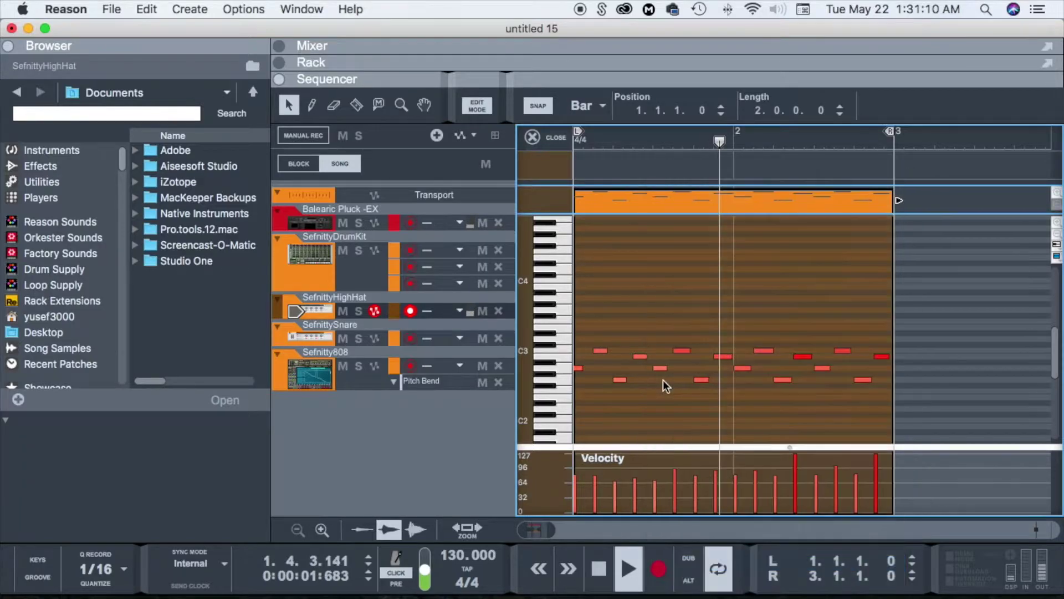
{"action": "left_click", "coordinate": [588, 330]}
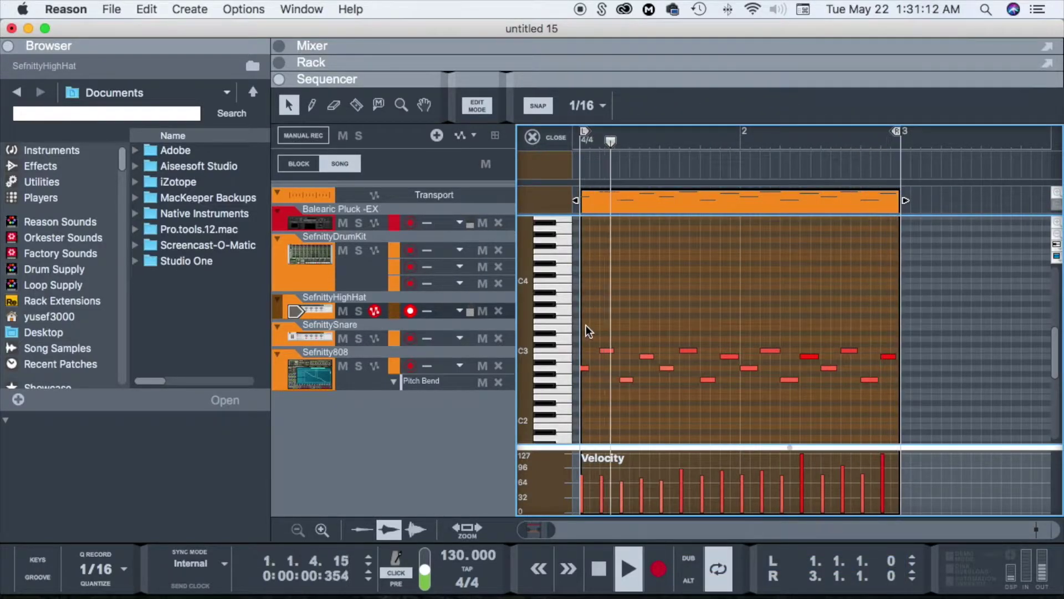
{"action": "key", "text": "super+a"}
{"action": "left_click_drag", "start_coordinate": [583, 369], "coordinate": [580, 380]}
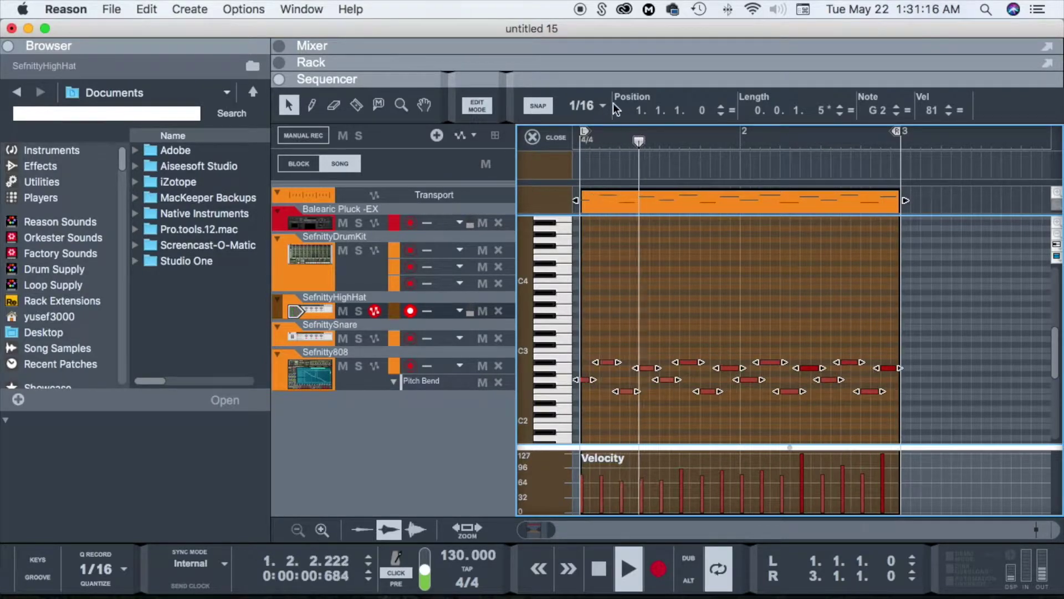
Step: Set the root key of the Hihat 10.wav sample to G 2 in the hi-hat Combinator's NN-19, with the devices folded away again
{"action": "key", "text": "F6"}
{"action": "scroll", "coordinate": [418, 106], "scroll_direction": "down", "scroll_amount": 2}
{"action": "scroll", "coordinate": [420, 107], "scroll_direction": "down", "scroll_amount": 3}
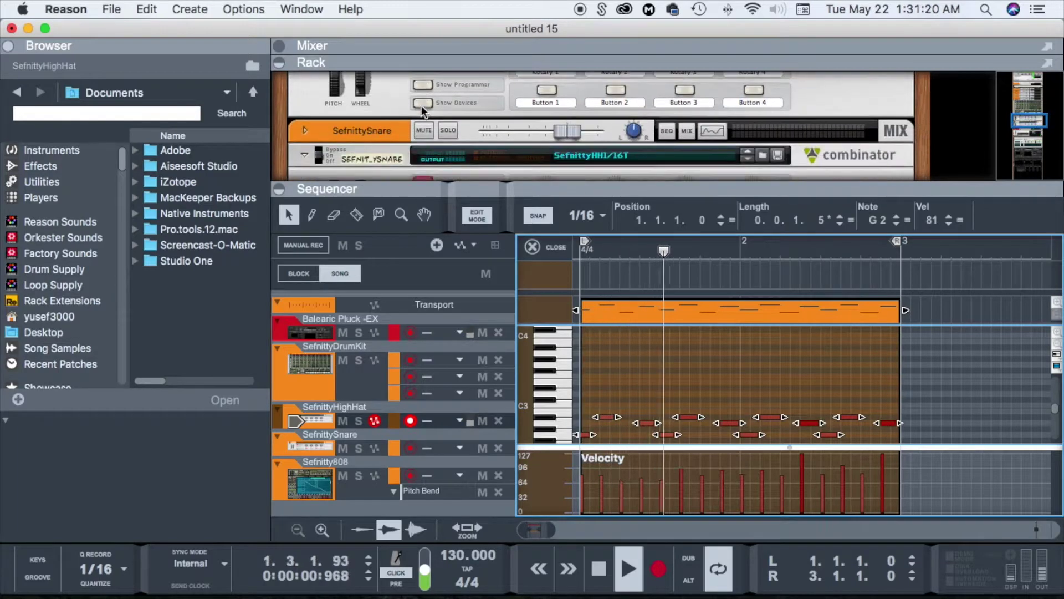
{"action": "left_click", "coordinate": [422, 103]}
{"action": "left_click", "coordinate": [305, 139]}
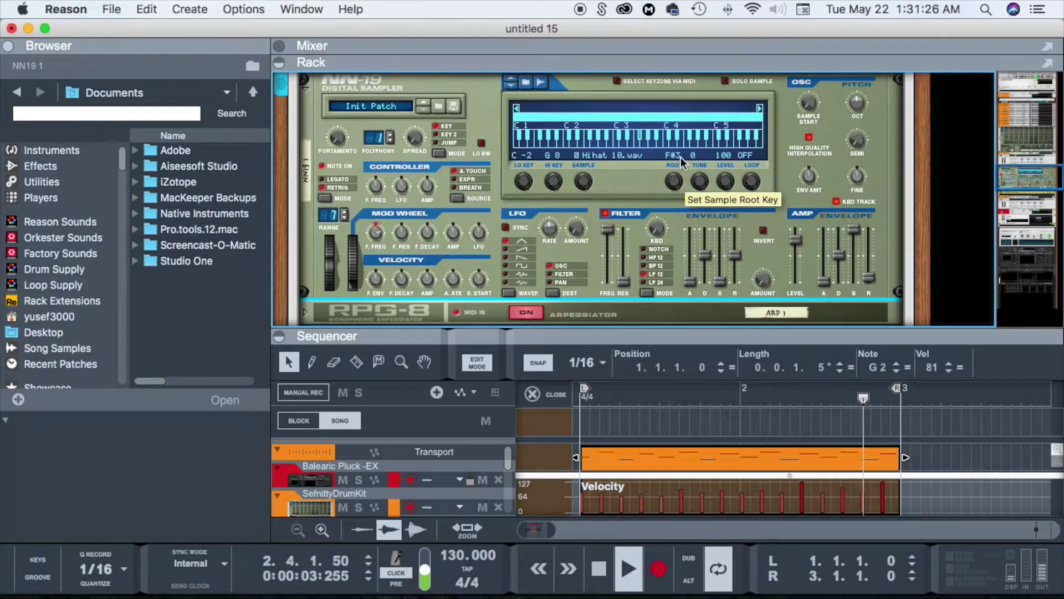
{"action": "left_click_drag", "start_coordinate": [680, 181], "coordinate": [678, 198]}
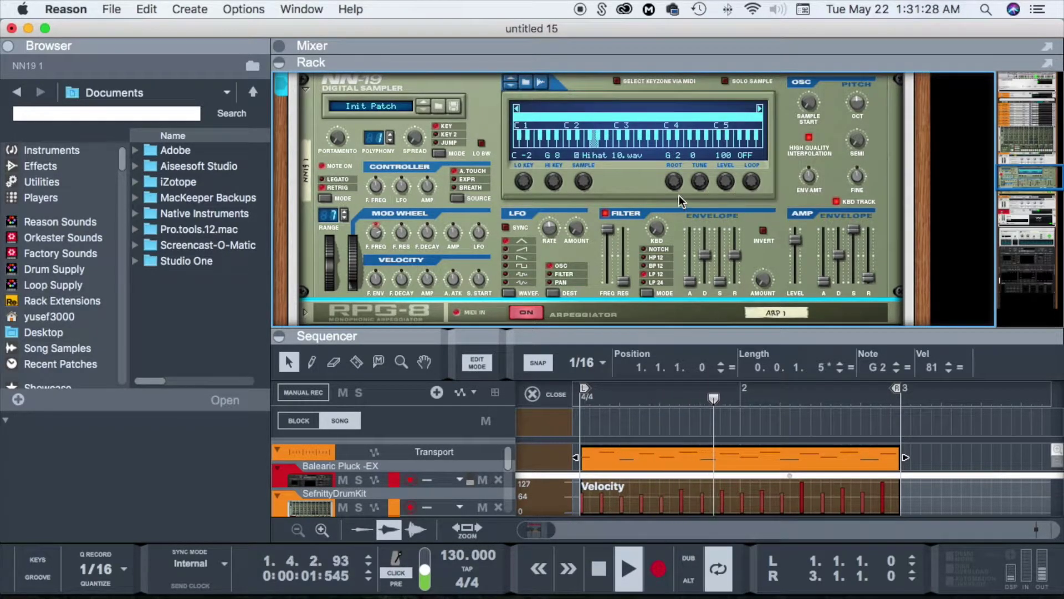
{"action": "scroll", "coordinate": [624, 193], "scroll_direction": "up", "scroll_amount": 3}
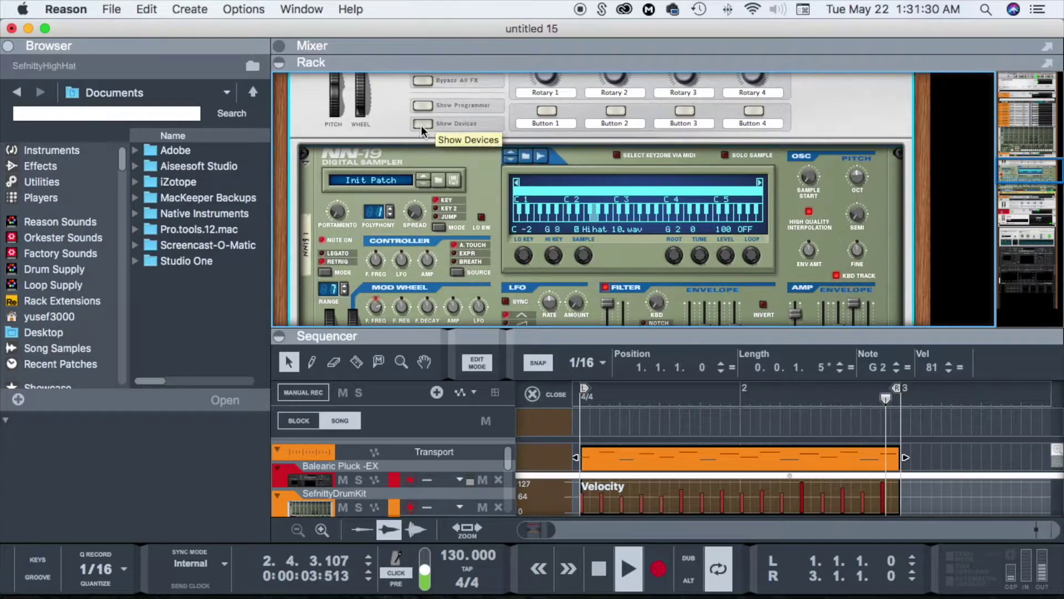
{"action": "left_click", "coordinate": [422, 124]}
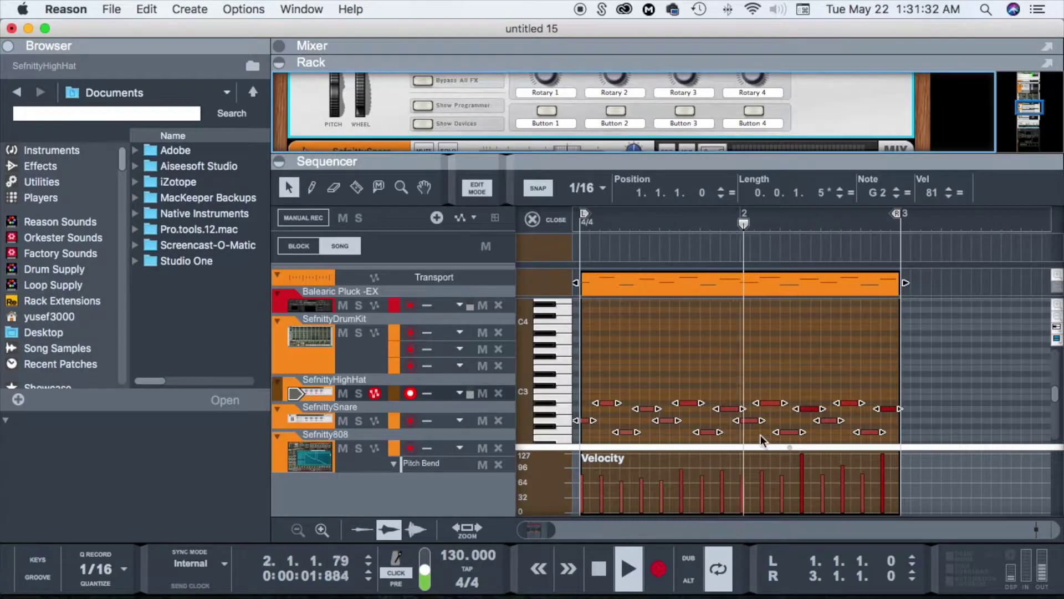
Step: Shorten all the hi-hat notes so the first is 0.0.0.117 long, and set every note's velocity to 127
{"action": "left_click_drag", "start_coordinate": [589, 394], "coordinate": [907, 413]}
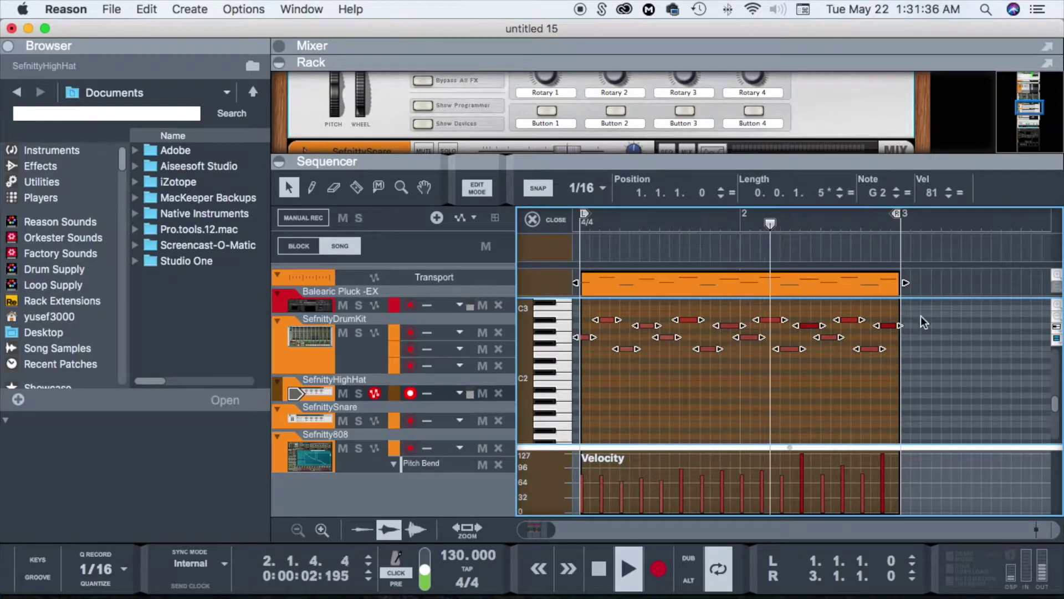
{"action": "left_click_drag", "start_coordinate": [899, 326], "coordinate": [876, 328]}
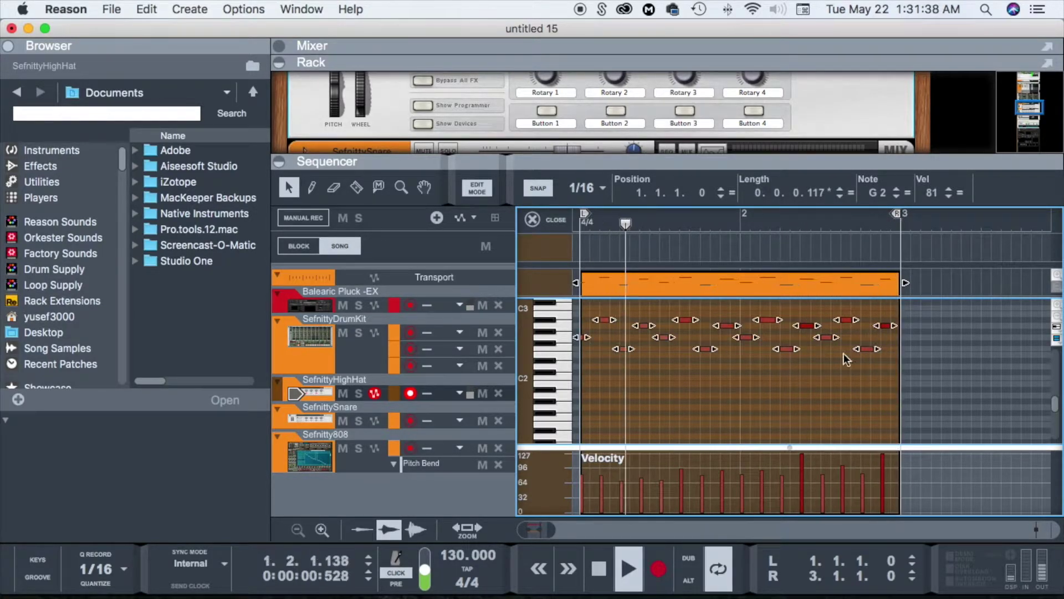
{"action": "left_click", "coordinate": [312, 188]}
{"action": "left_click_drag", "start_coordinate": [908, 453], "coordinate": [560, 444]}
{"action": "left_click", "coordinate": [242, 211]}
{"action": "left_click", "coordinate": [289, 187]}
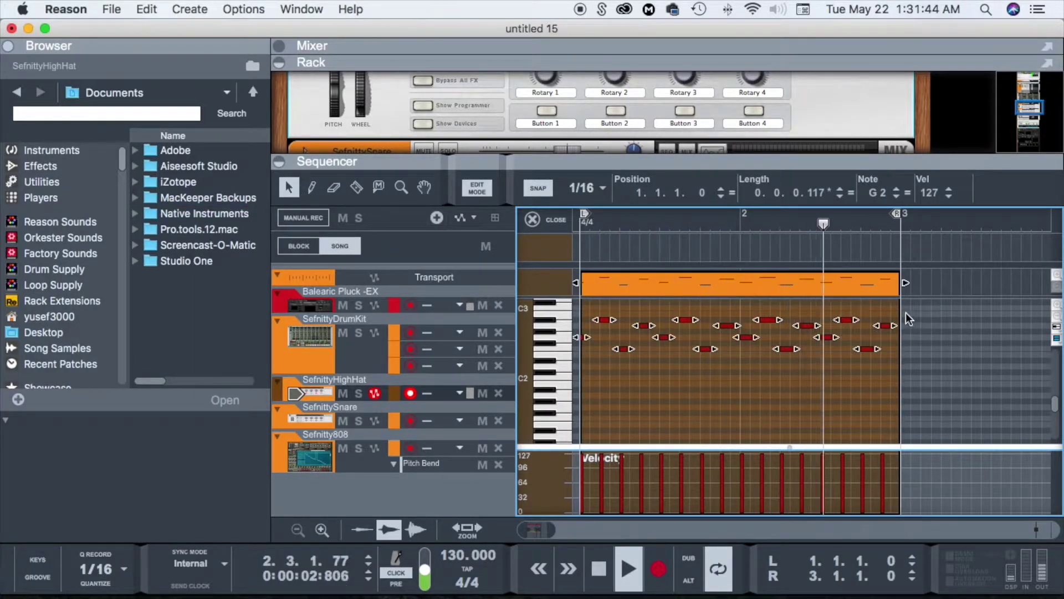
Step: Undo an attempt to match all hi-hat notes to G 2, and match their lengths to 0.0.0.117 instead
{"action": "left_click", "coordinate": [908, 192]}
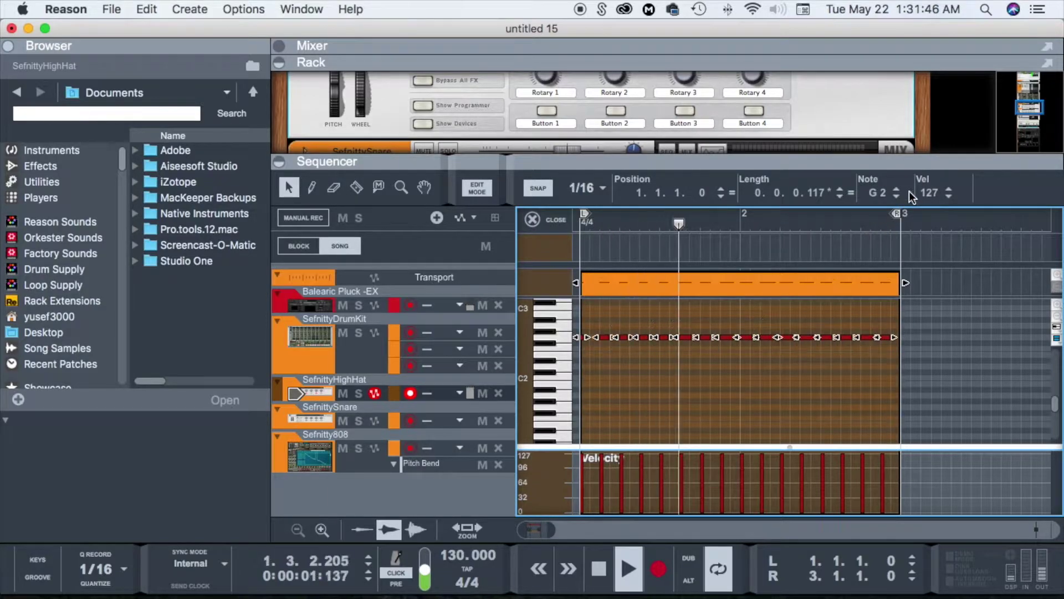
{"action": "key", "text": "super+z"}
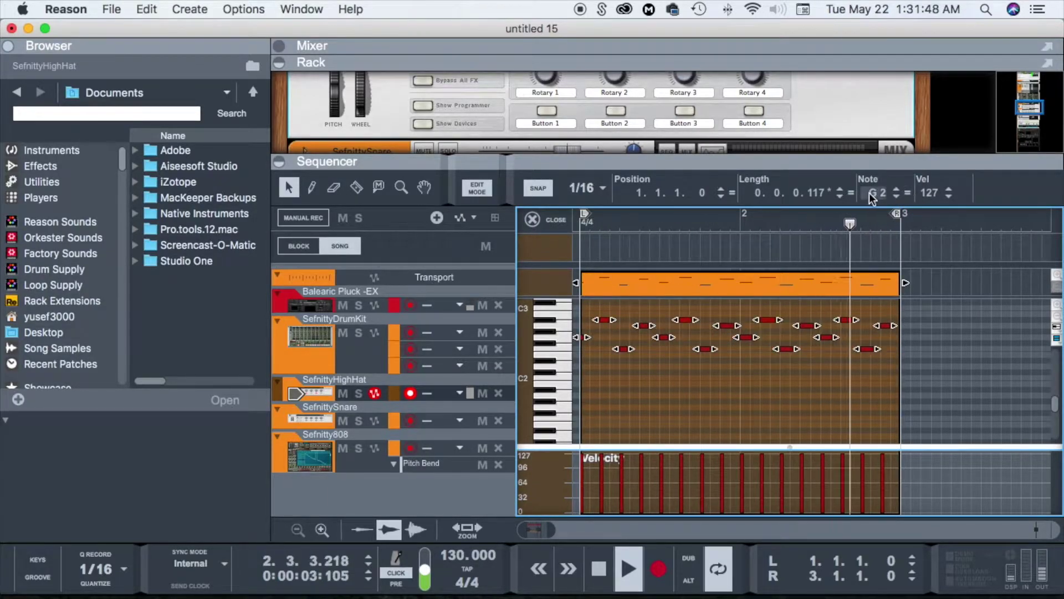
{"action": "left_click", "coordinate": [628, 404]}
Step: Set the snap to 1/32 and duplicate the first F 2 hi-hat note into a roll from 1.2.1.0 to 1.2.3.0, replacing the note there
{"action": "left_click", "coordinate": [581, 188]}
{"action": "left_click", "coordinate": [587, 290]}
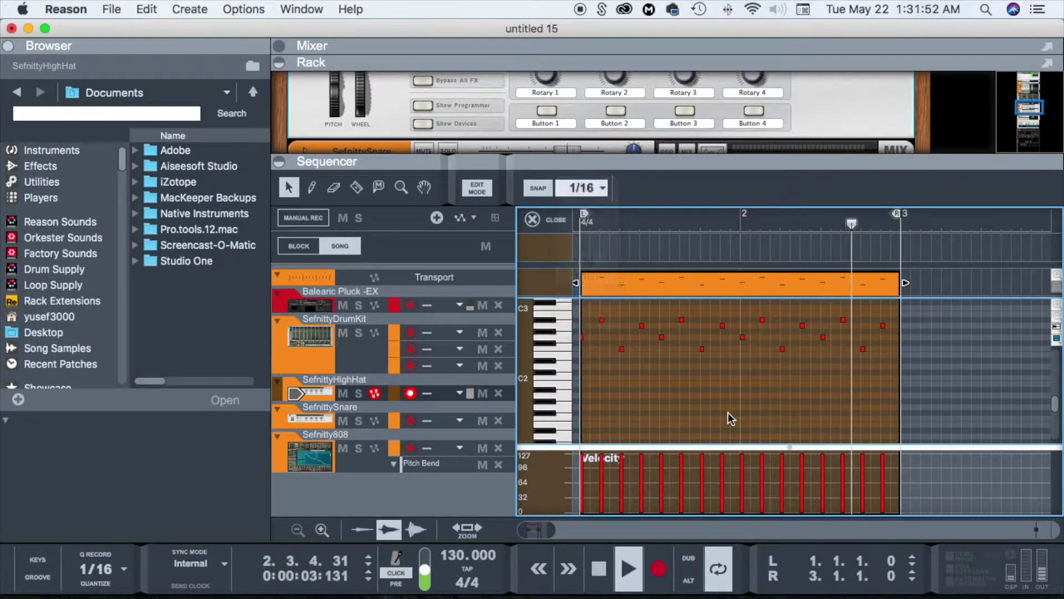
{"action": "left_click_drag", "start_coordinate": [551, 531], "coordinate": [523, 540]}
{"action": "scroll", "coordinate": [624, 412], "scroll_direction": "up", "scroll_amount": 3}
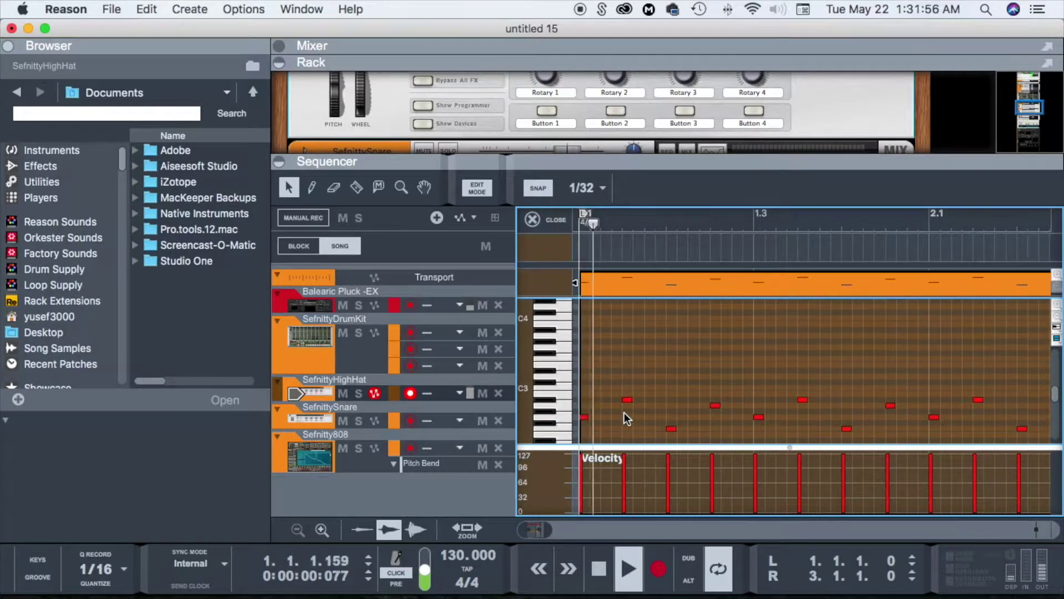
{"action": "scroll", "coordinate": [635, 404], "scroll_direction": "down", "scroll_amount": 2}
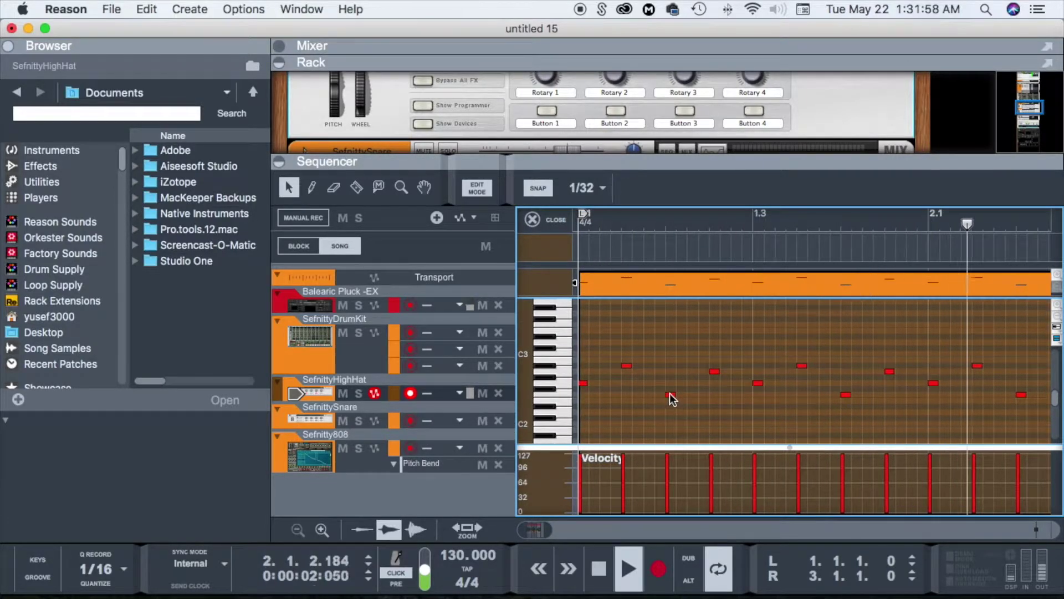
{"action": "left_click_drag", "start_coordinate": [671, 396], "coordinate": [717, 397]}
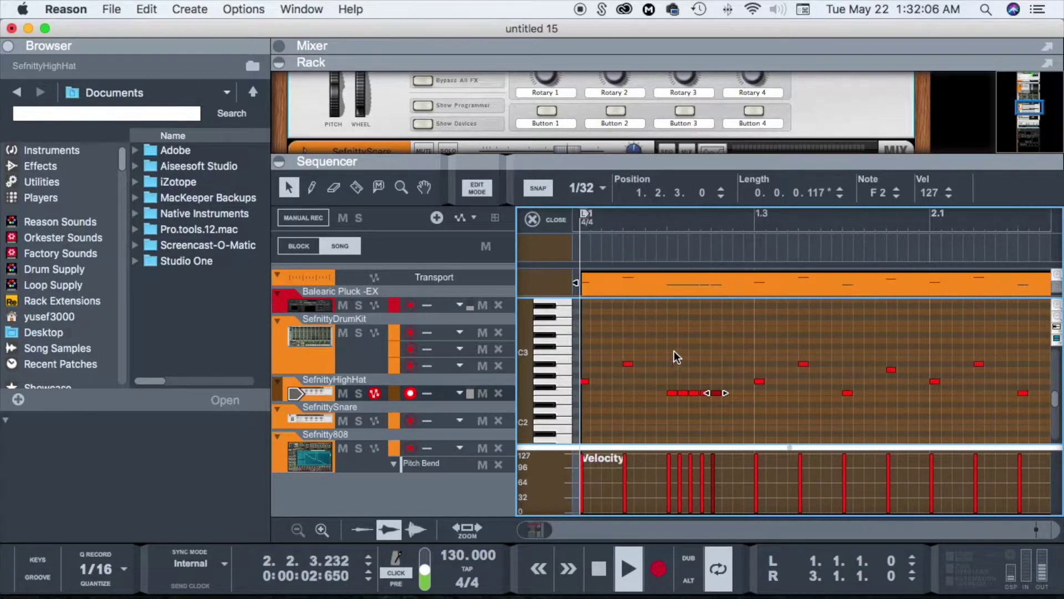
{"action": "left_click_drag", "start_coordinate": [548, 536], "coordinate": [552, 536]}
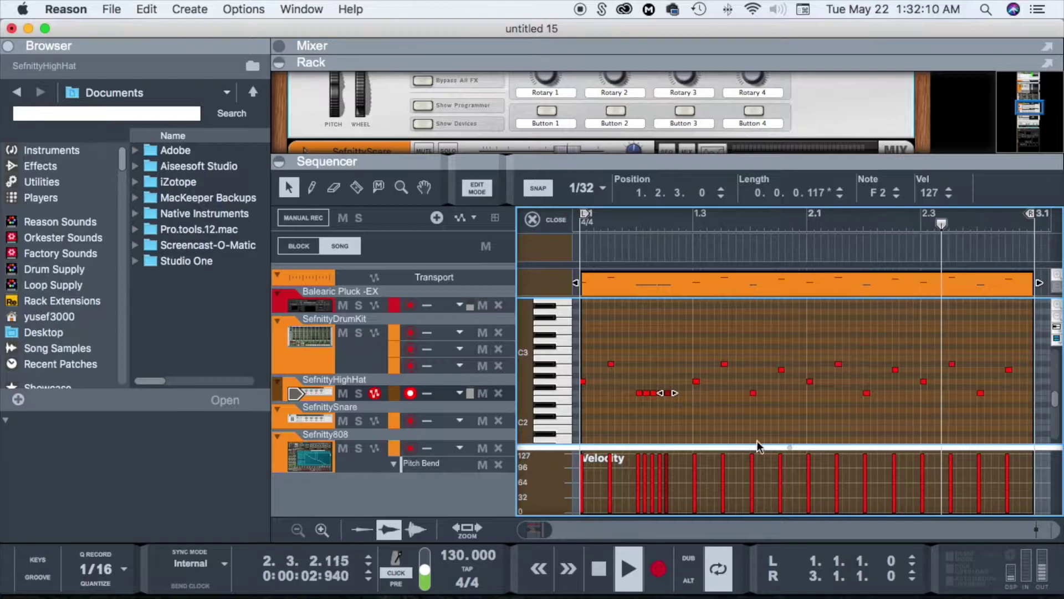
Step: Build a rising D#2, E 2, F 2 hi-hat roll from 1.4.3.0 and double it into 0.0.0.60-long notes with 1/64 snap
{"action": "left_click_drag", "start_coordinate": [549, 531], "coordinate": [546, 532]}
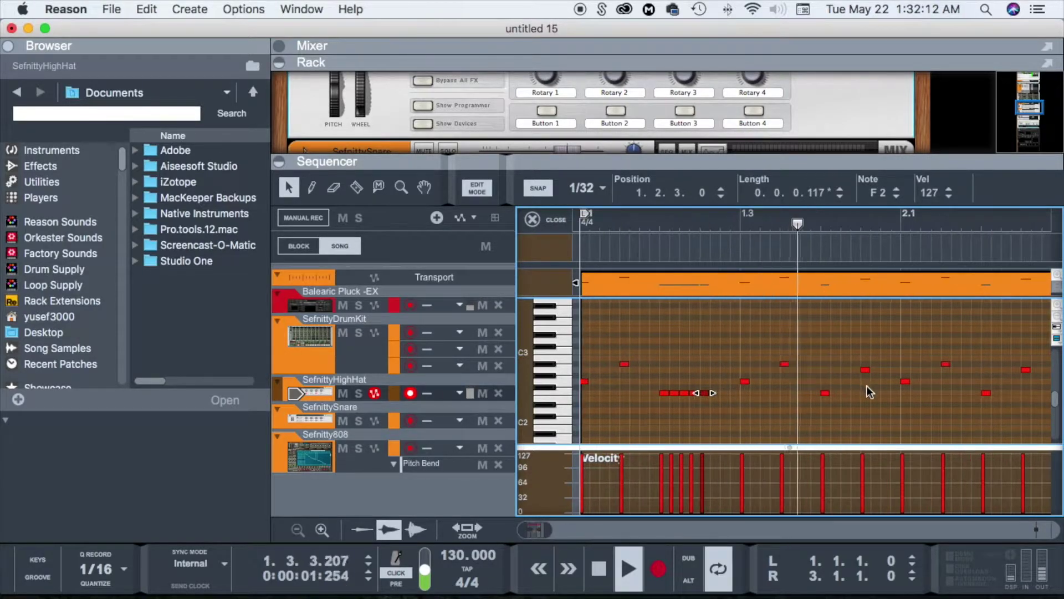
{"action": "left_click_drag", "start_coordinate": [817, 368], "coordinate": [817, 405]}
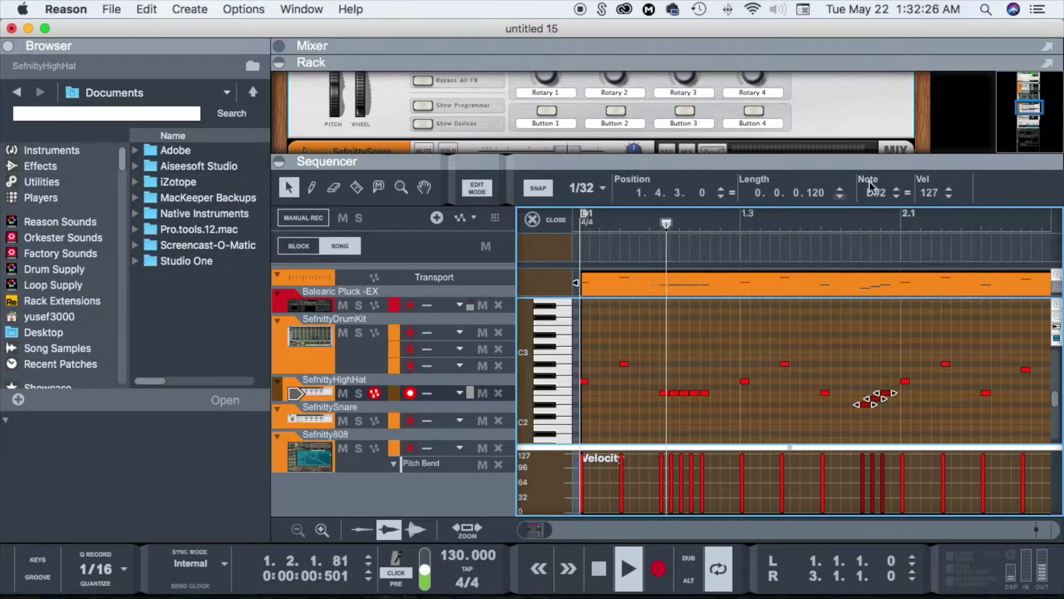
{"action": "left_click", "coordinate": [570, 188]}
{"action": "left_click", "coordinate": [581, 322]}
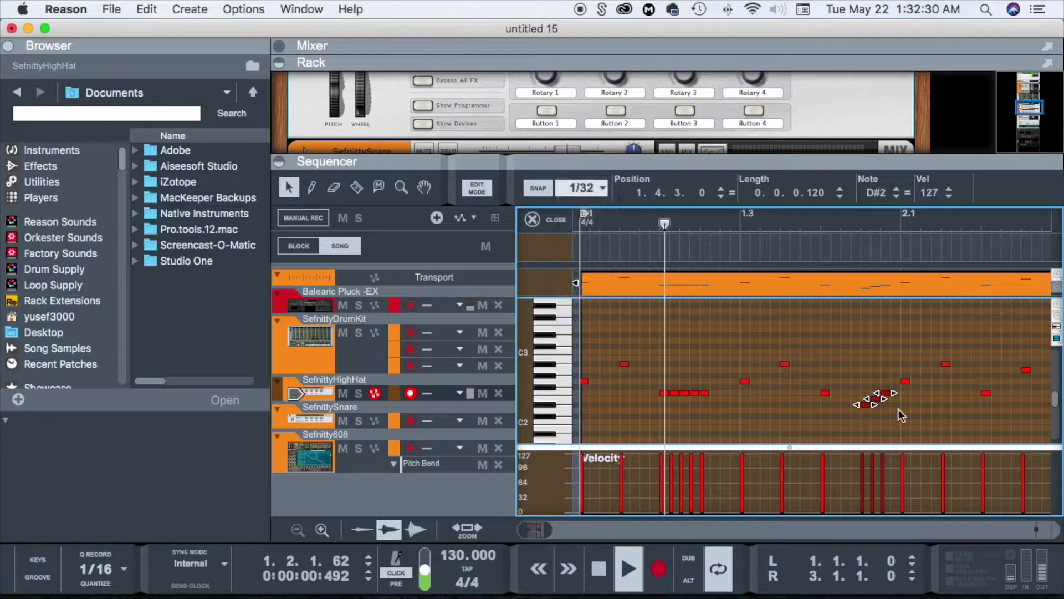
{"action": "left_click", "coordinate": [838, 220]}
{"action": "left_click_drag", "start_coordinate": [864, 405], "coordinate": [868, 408]}
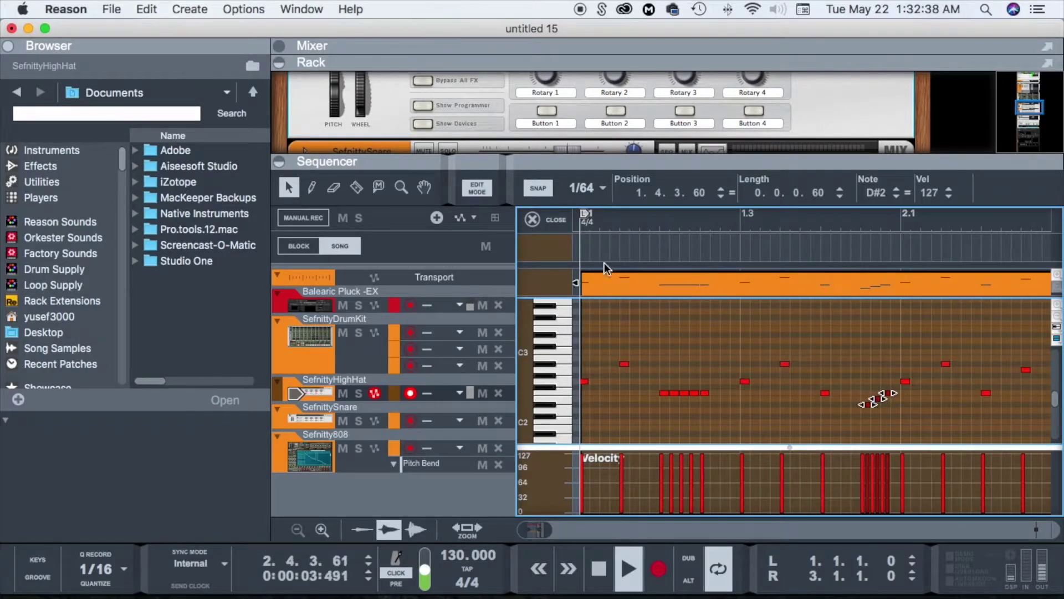
Step: Add a hi-hat note at 2.2.2.0 and lower it and the notes at 2.2.1.0 and 2.2.3.0 to D 2
{"action": "scroll", "coordinate": [653, 347], "scroll_direction": "down", "scroll_amount": 3}
{"action": "scroll", "coordinate": [686, 365], "scroll_direction": "right", "scroll_amount": 4}
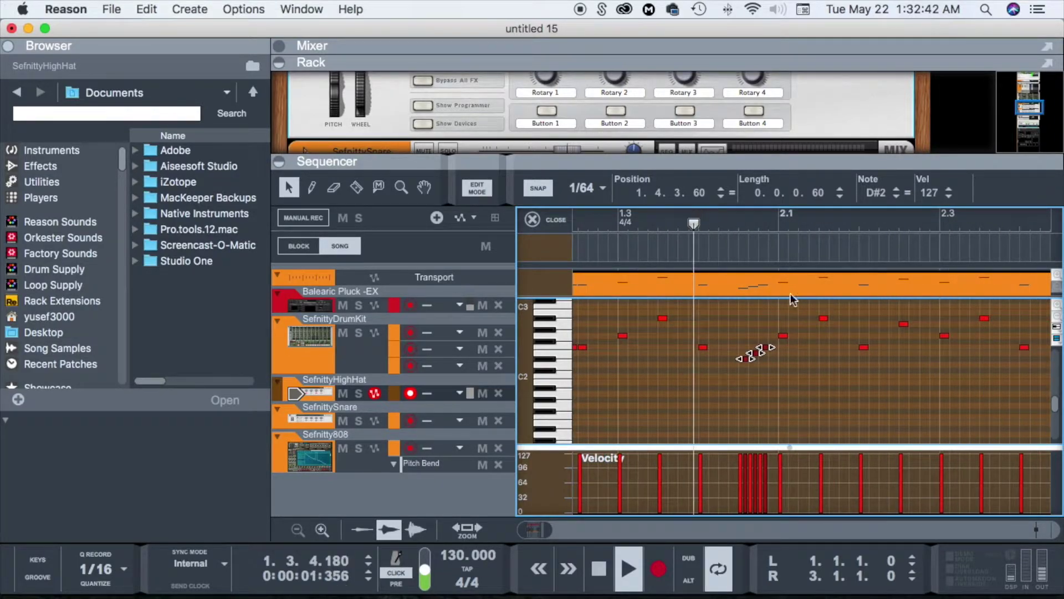
{"action": "scroll", "coordinate": [879, 381], "scroll_direction": "right", "scroll_amount": 2}
{"action": "left_click_drag", "start_coordinate": [820, 346], "coordinate": [841, 342]}
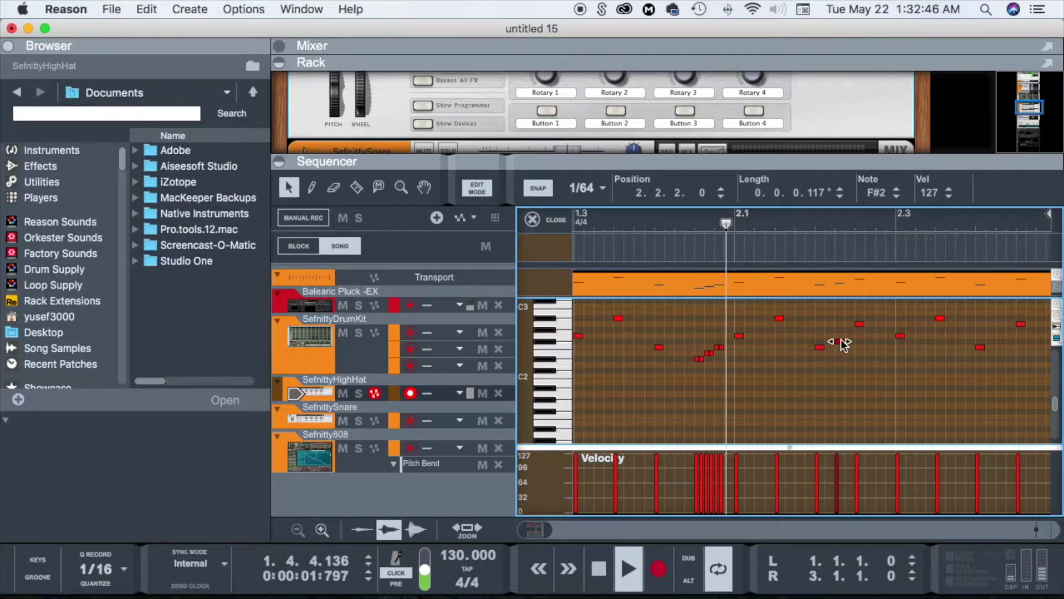
{"action": "left_click_drag", "start_coordinate": [839, 343], "coordinate": [822, 364]}
{"action": "left_click_drag", "start_coordinate": [859, 326], "coordinate": [859, 366]}
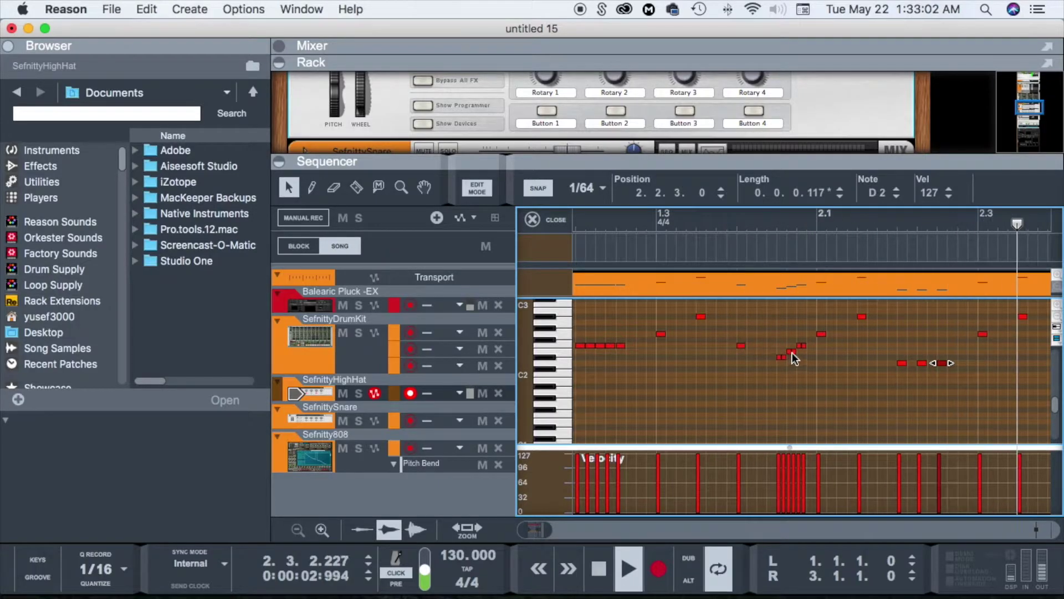
Step: Stagger the six fast roll notes from 1.4.3.0 so they climb one semitone each from C#2 to F#2
{"action": "left_click", "coordinate": [804, 340]}
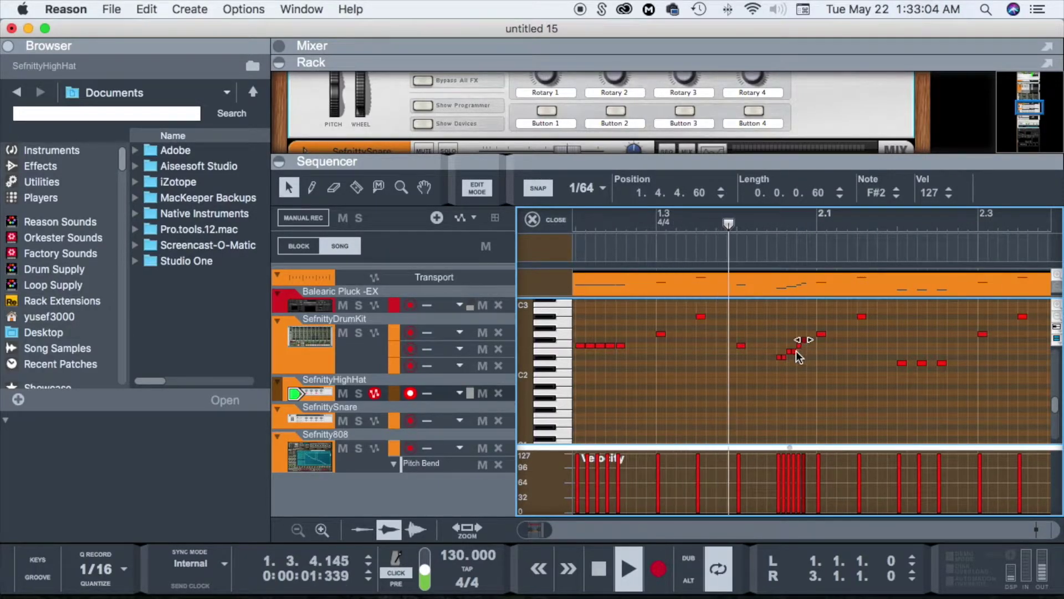
{"action": "mouse_move", "coordinate": [777, 358]}
{"action": "left_mouse_down"}
{"action": "mouse_move", "coordinate": [788, 367]}
{"action": "mouse_move", "coordinate": [777, 363]}
{"action": "left_mouse_up"}
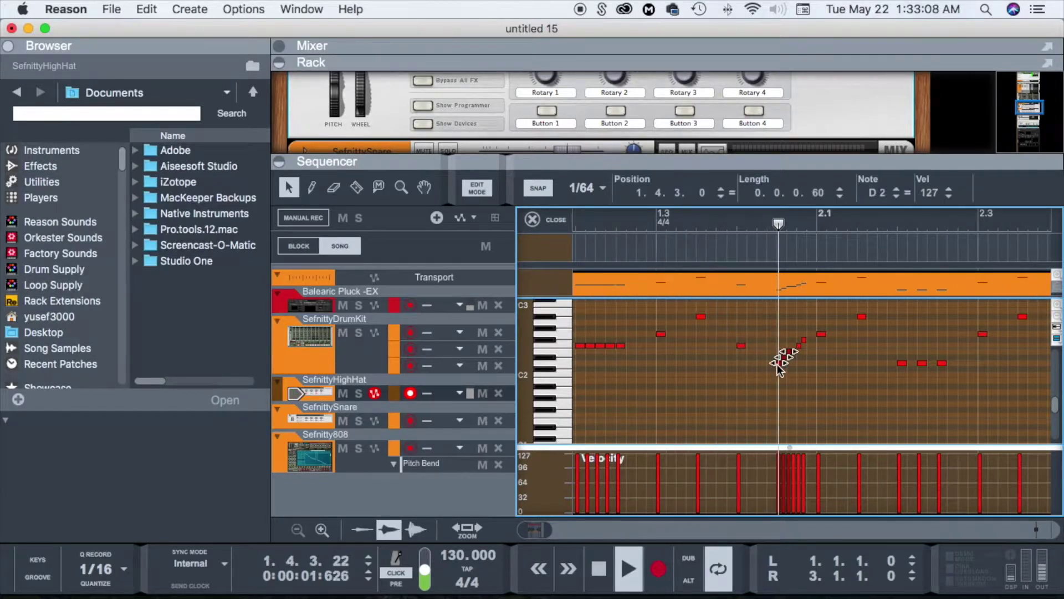
{"action": "left_click", "coordinate": [814, 369]}
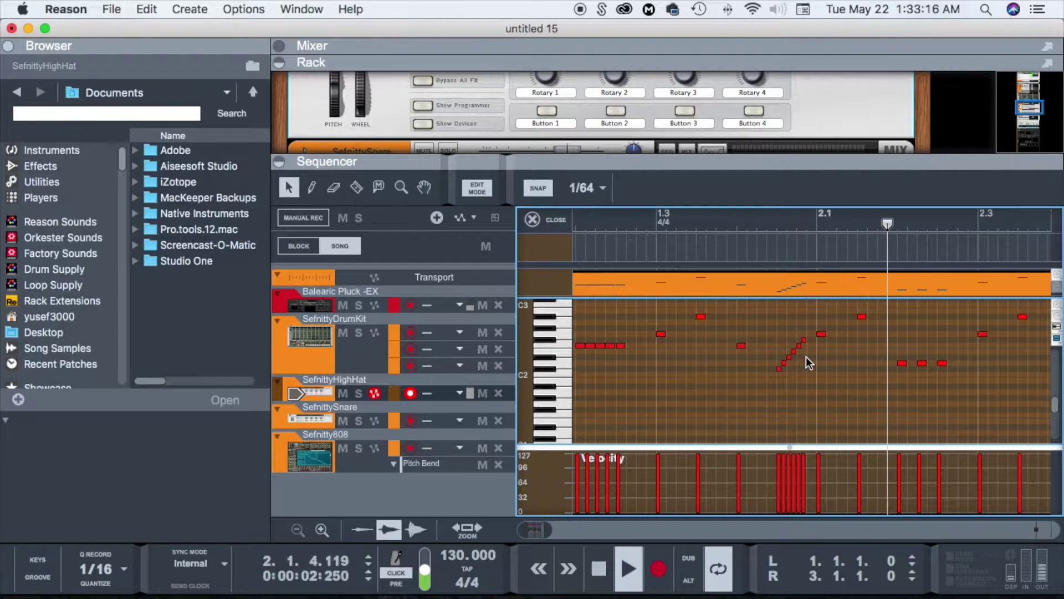
Step: Turn the hi-hats from 2.4.1.0 to 2.4.3.0 into a four-note D 2 roll, including a note at 2.4.2.0
{"action": "scroll", "coordinate": [806, 357], "scroll_direction": "right", "scroll_amount": 2}
{"action": "scroll", "coordinate": [806, 357], "scroll_direction": "right", "scroll_amount": 2}
{"action": "scroll", "coordinate": [835, 345], "scroll_direction": "right", "scroll_amount": 1}
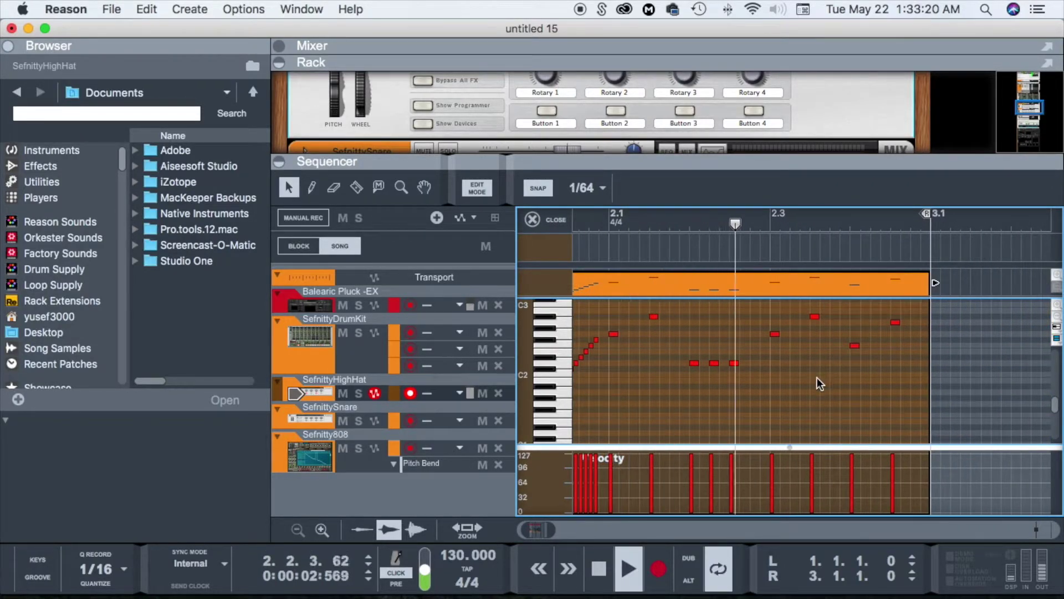
{"action": "scroll", "coordinate": [819, 378], "scroll_direction": "left", "scroll_amount": 1}
{"action": "left_click_drag", "start_coordinate": [855, 314], "coordinate": [877, 364]}
{"action": "left_click", "coordinate": [900, 331]}
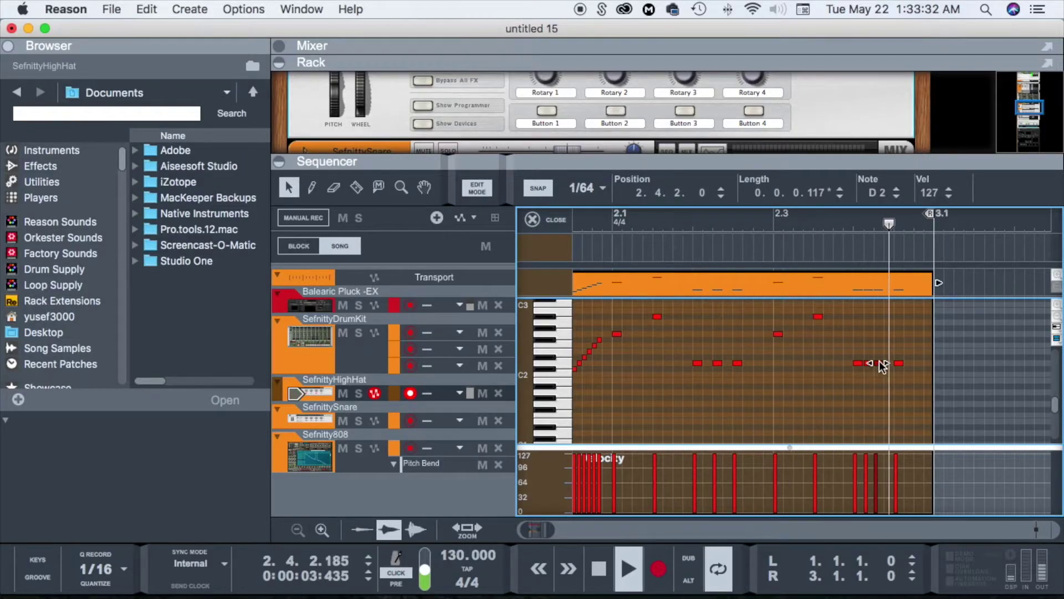
{"action": "left_click", "coordinate": [887, 374]}
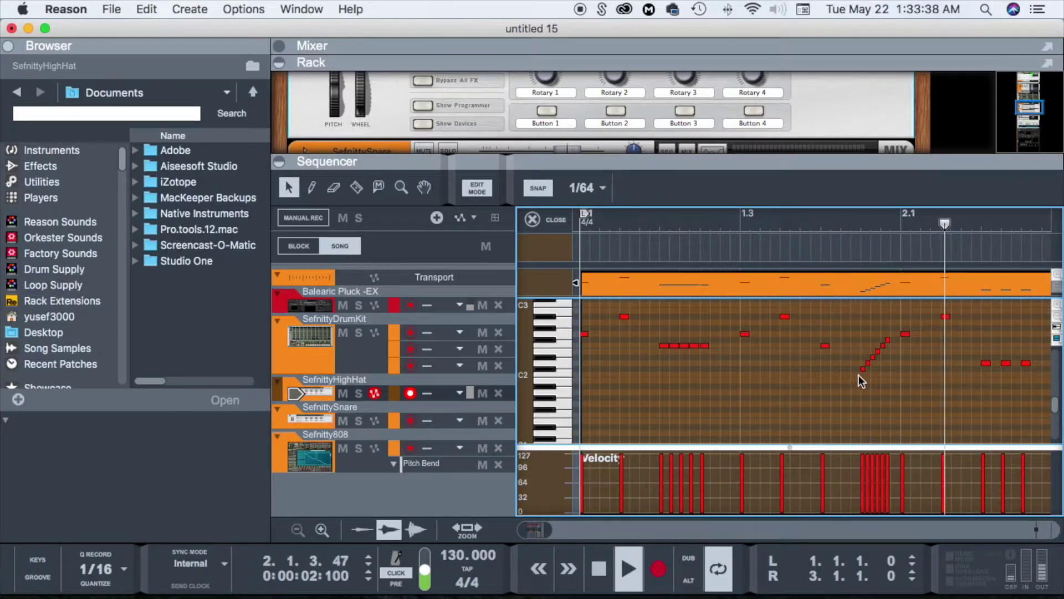
Step: Delete the last two notes of the rising roll at 1.4.3.0 and transpose the rest down to start on B 1
{"action": "left_click_drag", "start_coordinate": [892, 346], "coordinate": [892, 347]}
{"action": "key", "text": "Delete"}
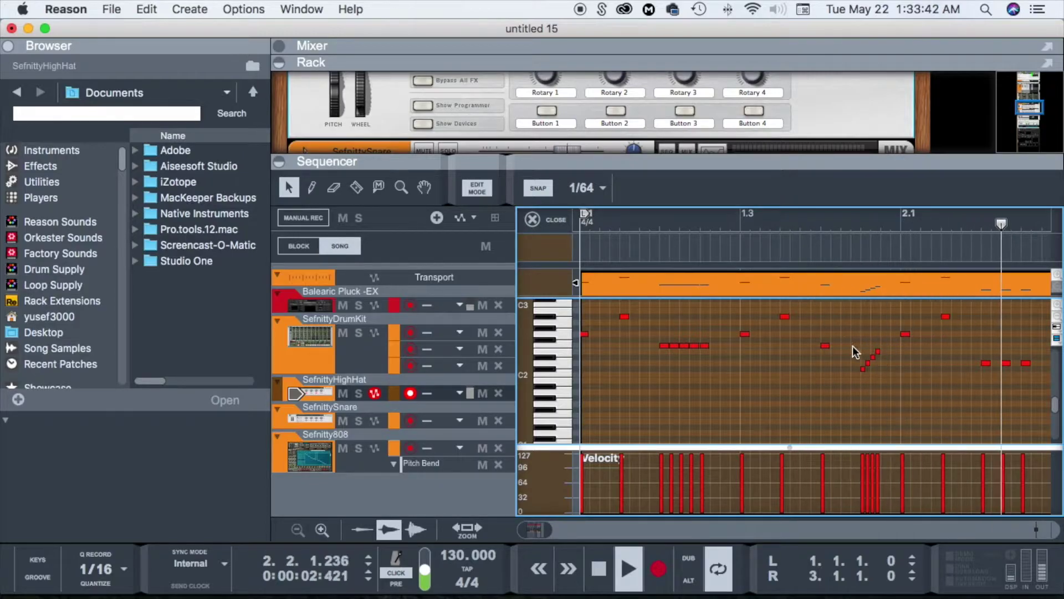
{"action": "left_click_drag", "start_coordinate": [862, 344], "coordinate": [863, 381]}
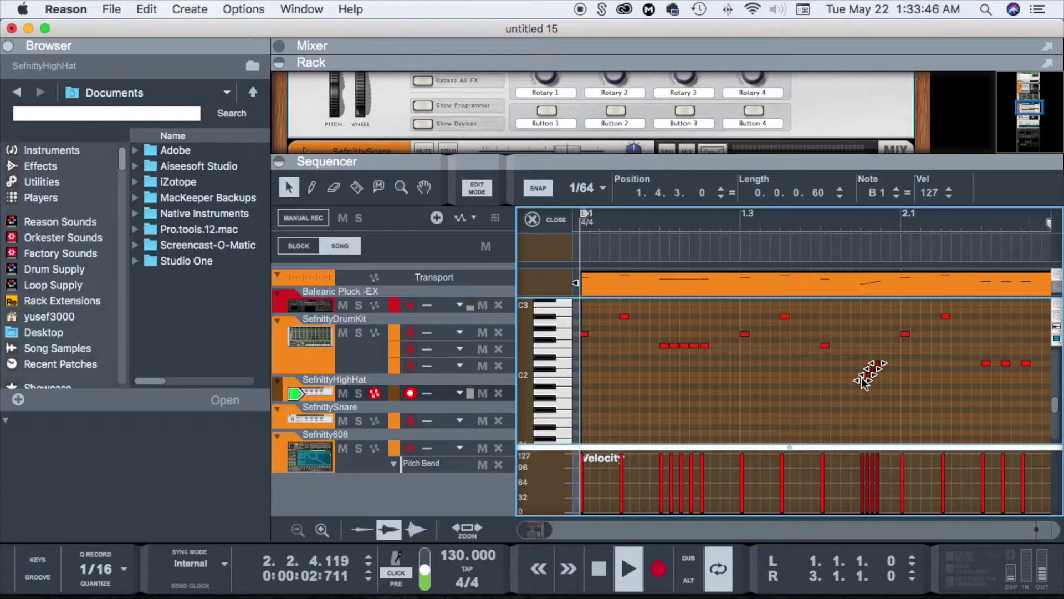
Step: Close the hi-hat clip's note editor and select the SefnittyDrumKit track
{"action": "left_click", "coordinate": [578, 228]}
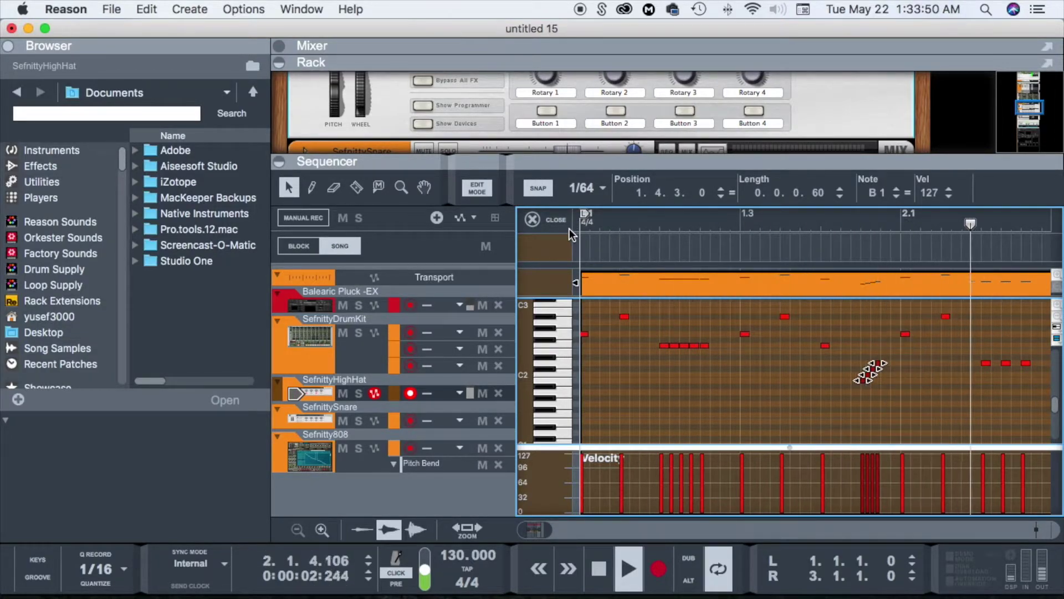
{"action": "left_click", "coordinate": [554, 218]}
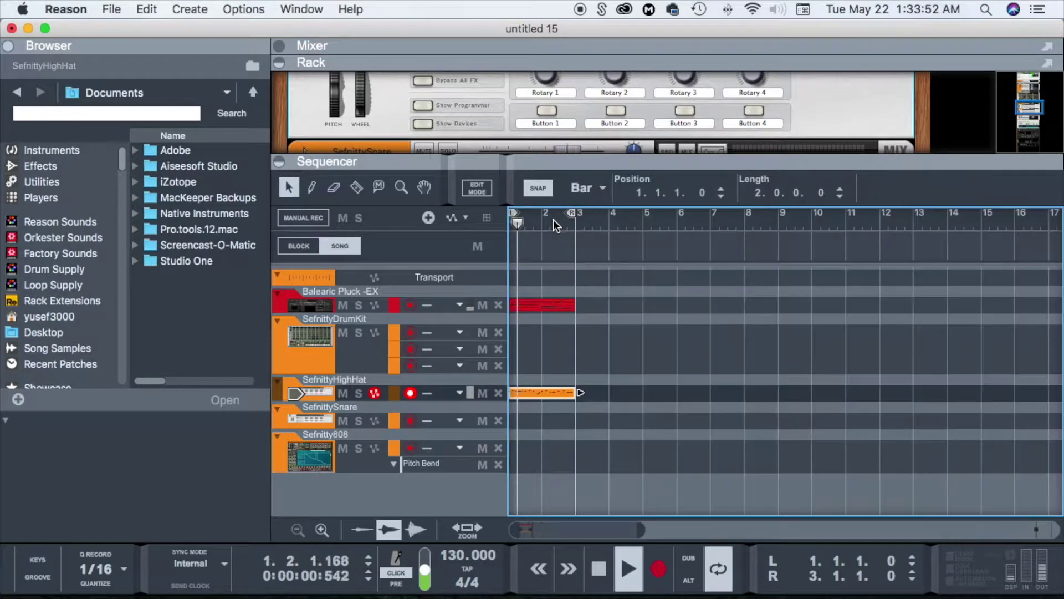
{"action": "left_click", "coordinate": [315, 342]}
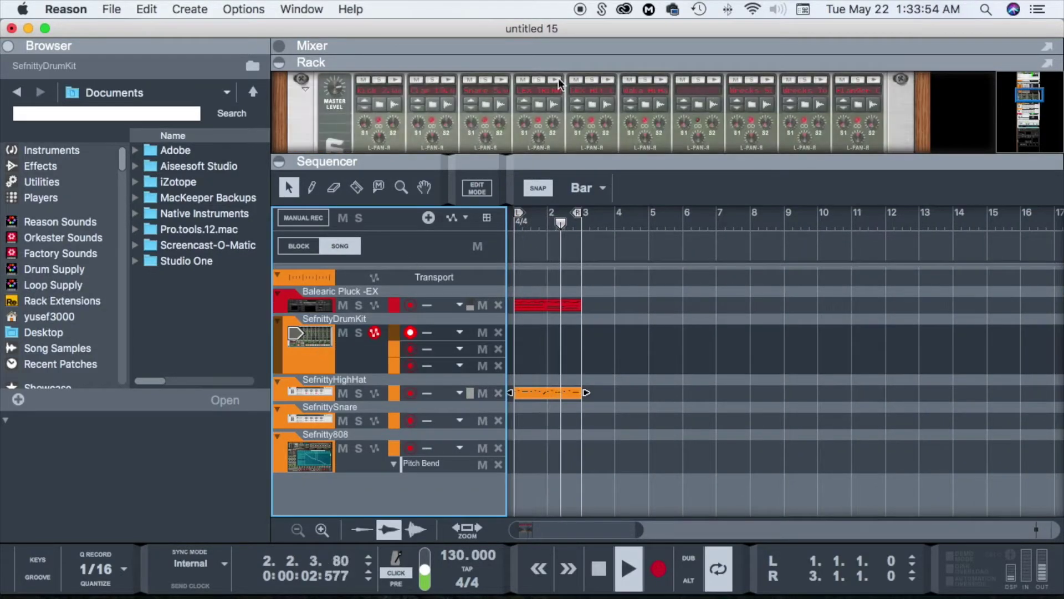
Step: Search Splice for "clap", audition the first results and load ZAY_clap_04.wav onto Redrum channel 2
{"action": "left_click", "coordinate": [605, 9]}
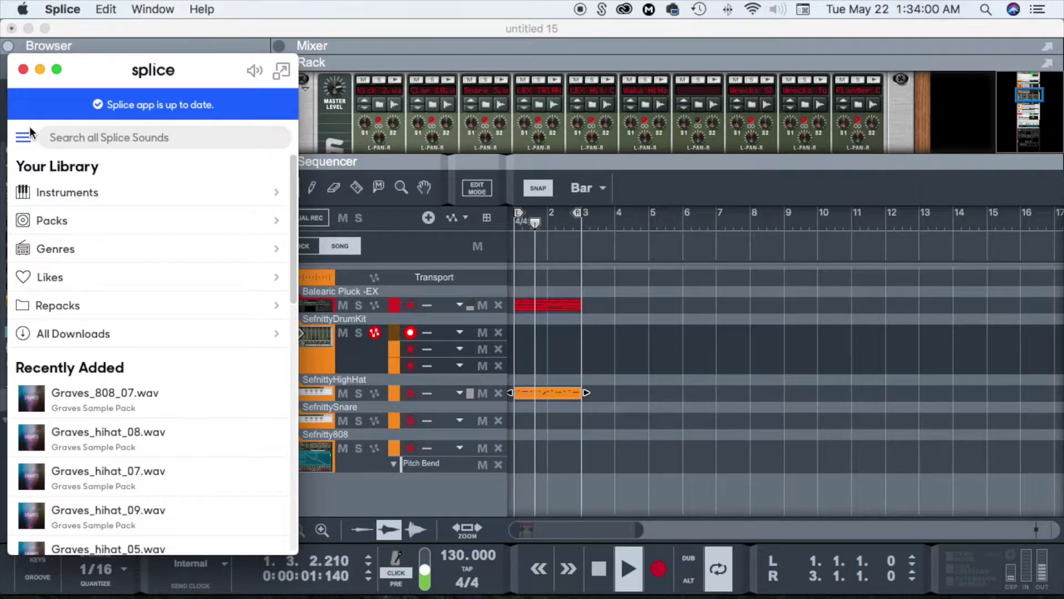
{"action": "left_click", "coordinate": [98, 107]}
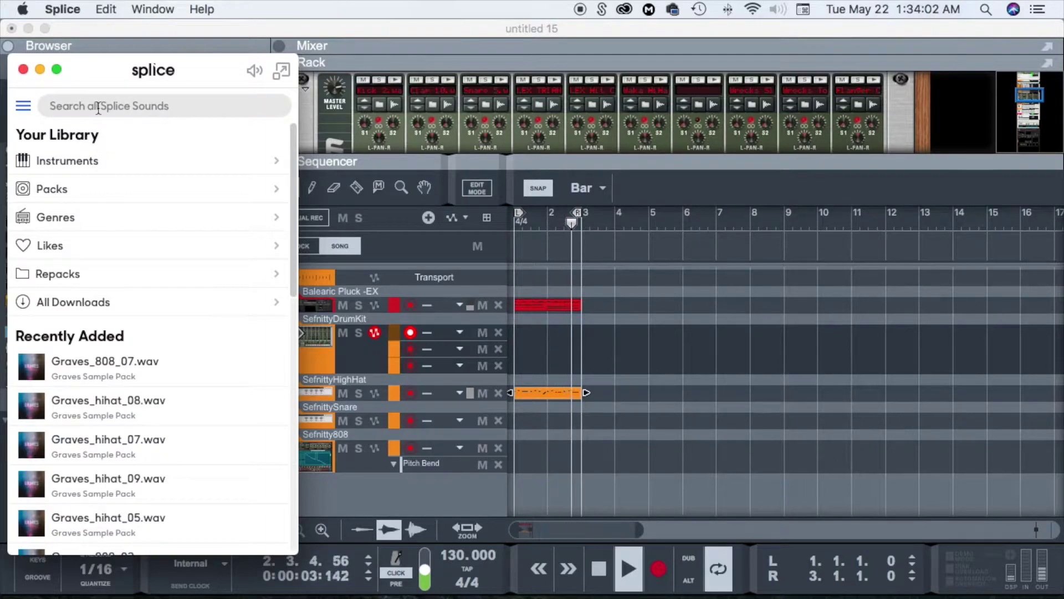
{"action": "type", "text": "clap"}
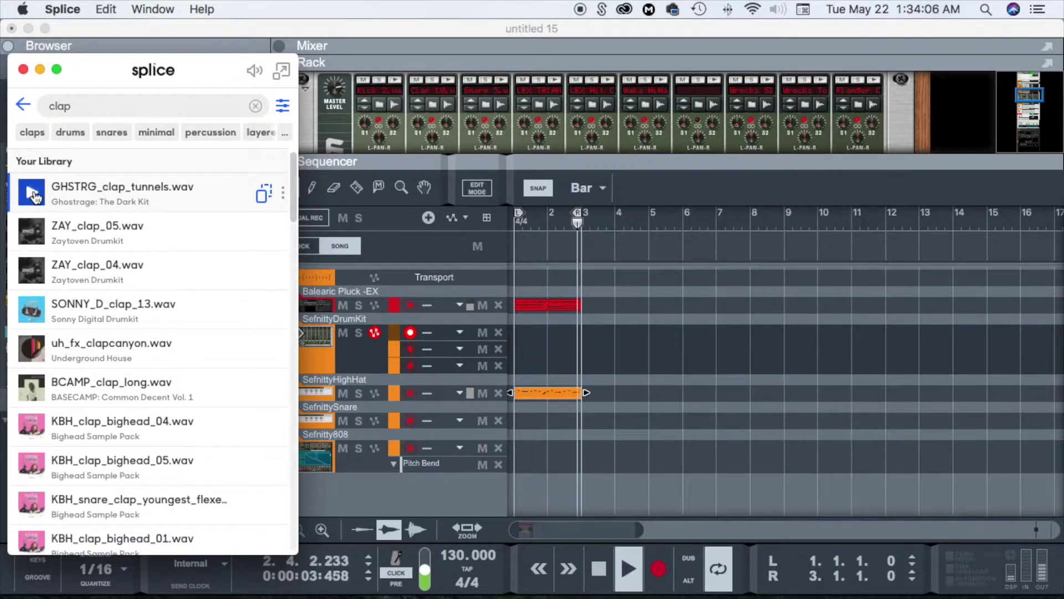
{"action": "key", "text": "Down"}
{"action": "key", "text": "Down"}
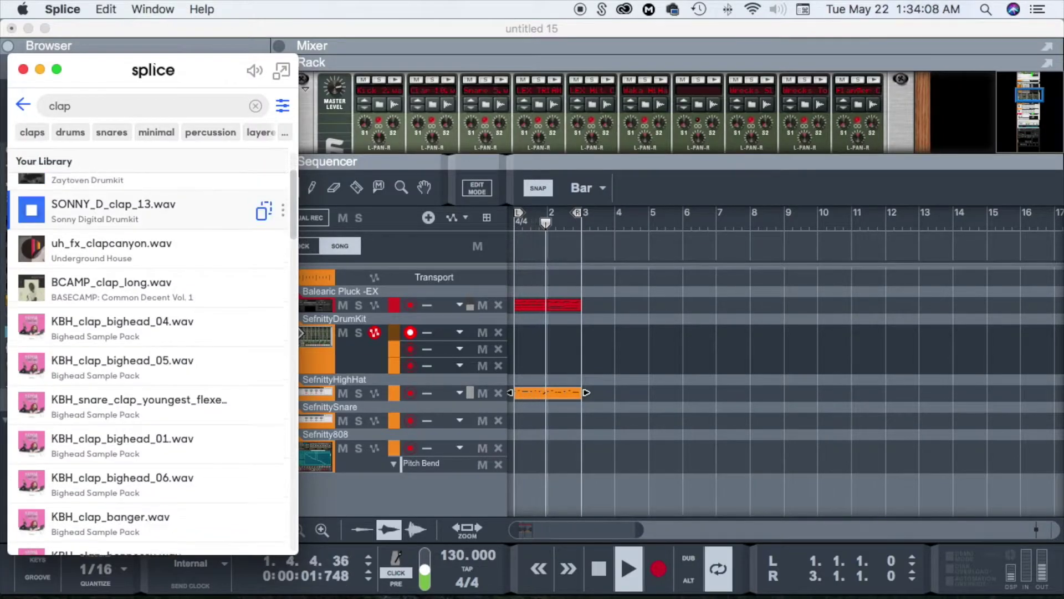
{"action": "left_click_drag", "start_coordinate": [59, 198], "coordinate": [415, 132]}
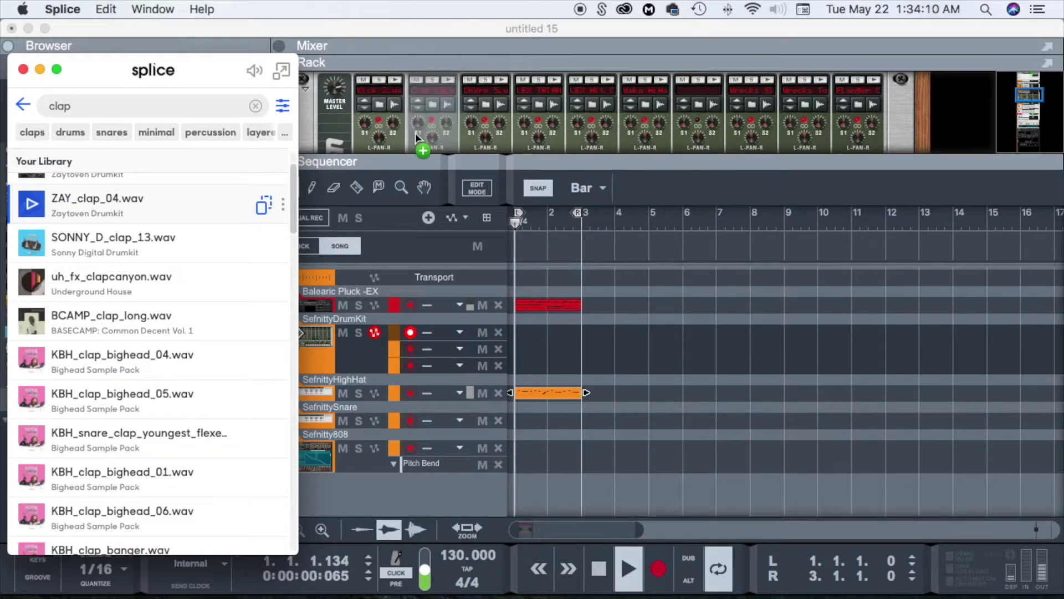
{"action": "left_click", "coordinate": [513, 162]}
{"action": "left_click_drag", "start_coordinate": [514, 162], "coordinate": [538, 344]}
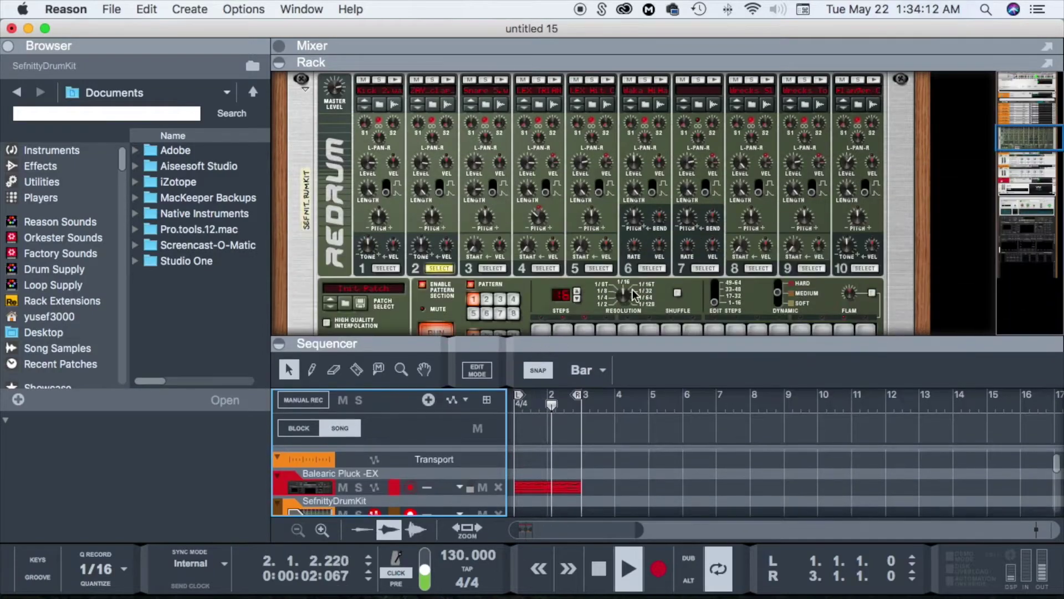
{"action": "scroll", "coordinate": [630, 285], "scroll_direction": "down", "scroll_amount": 3}
{"action": "left_click", "coordinate": [715, 272]}
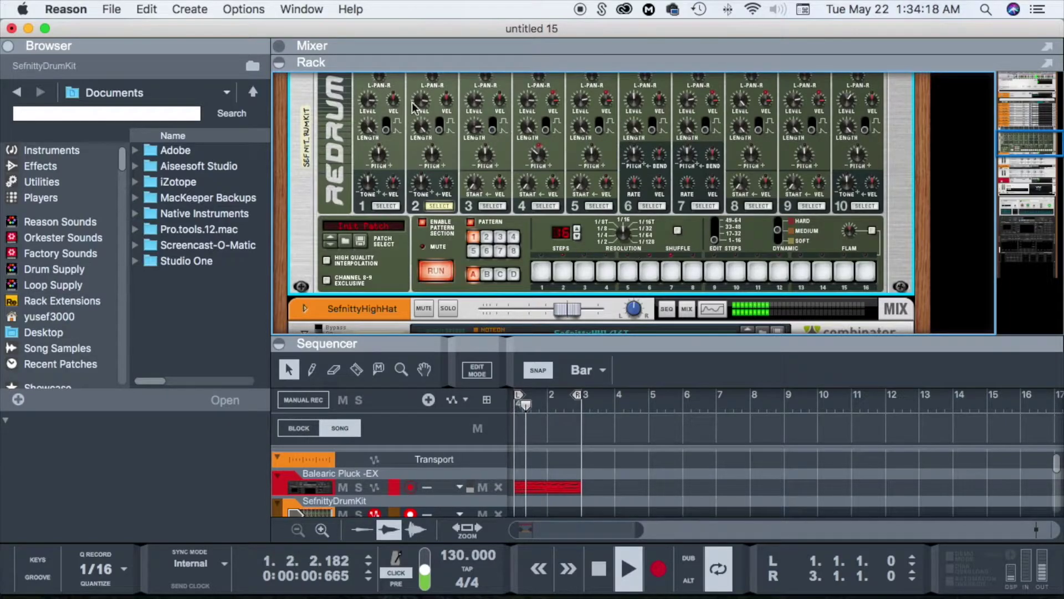
Step: Switch to Splice, audition the remaining "clap" results in the library and on Splice Sounds, and close its window
{"action": "left_click", "coordinate": [624, 11]}
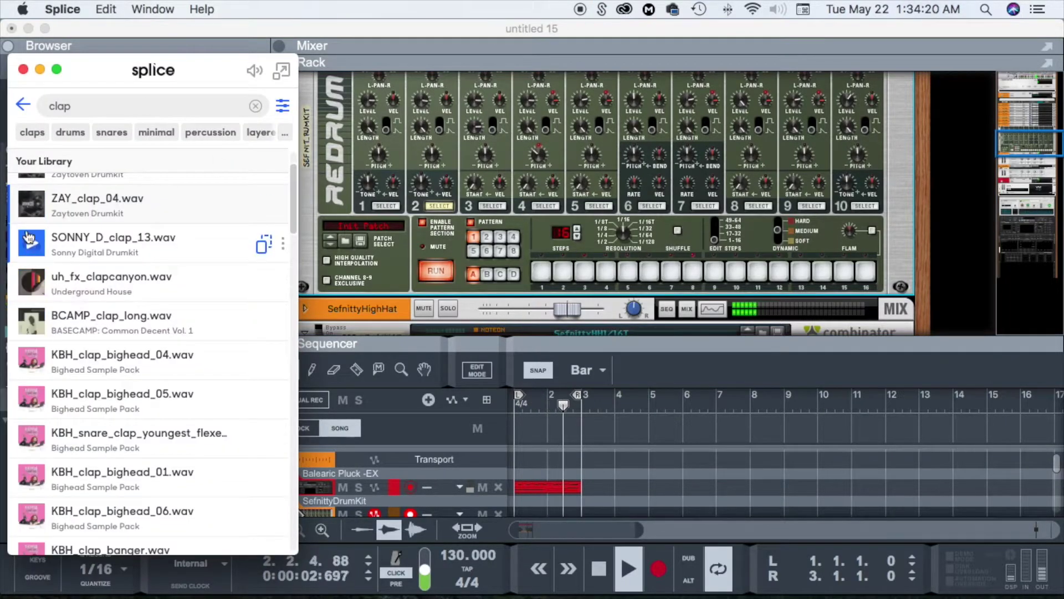
{"action": "key", "text": "Down"}
{"action": "key", "text": "Down"}
{"action": "key", "text": "Up"}
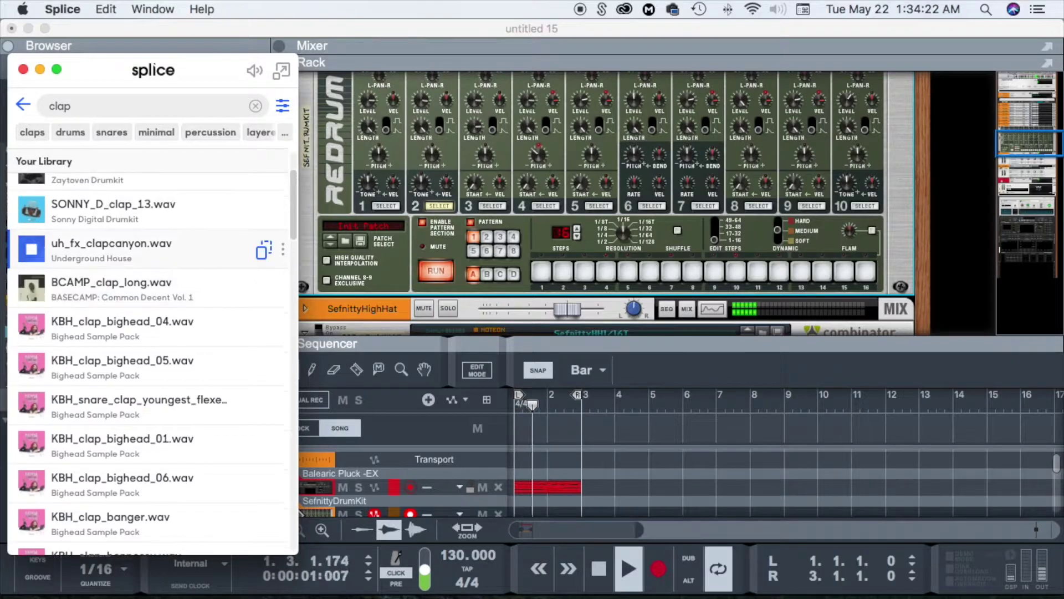
{"action": "key", "text": "Down"}
{"action": "key", "text": "Down"}
{"action": "key", "text": "Down"}
{"action": "key", "text": "Down"}
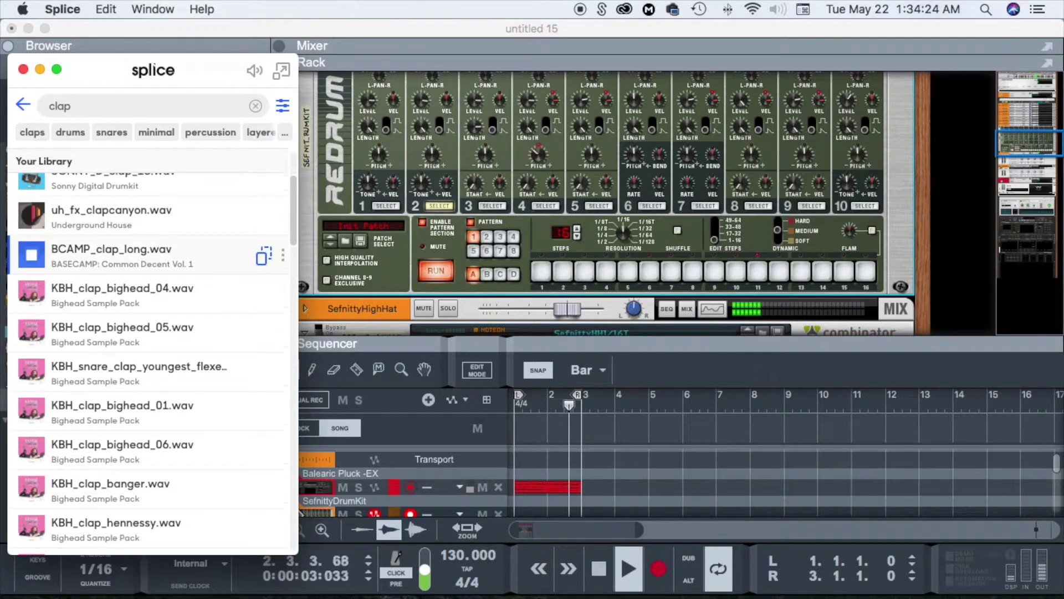
{"action": "key", "text": "Down"}
{"action": "key", "text": "Down"}
{"action": "key", "text": "Down"}
{"action": "key", "text": "Down"}
{"action": "key", "text": "Down"}
{"action": "key", "text": "Down"}
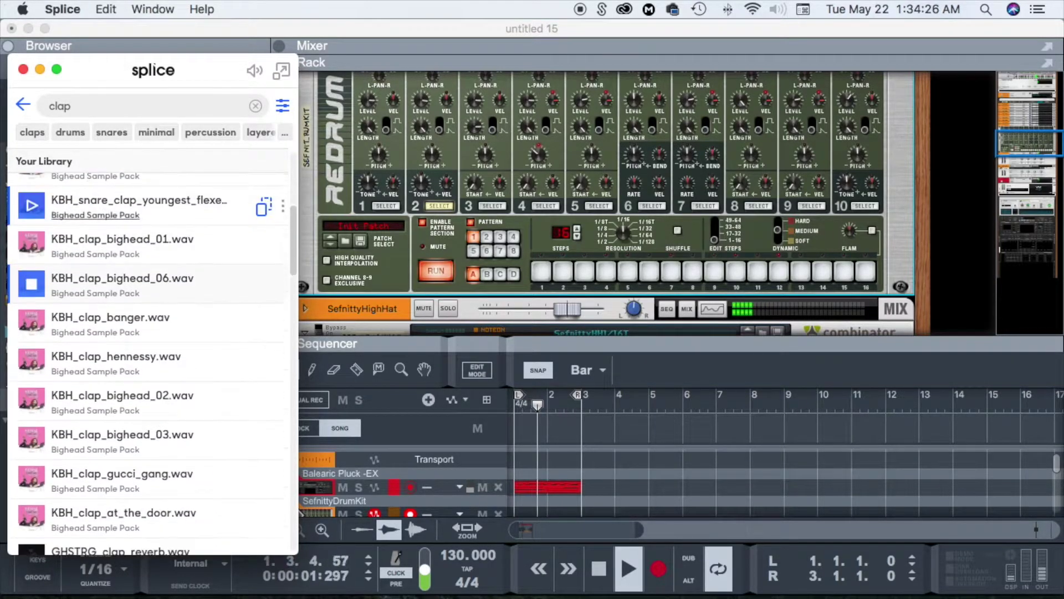
{"action": "key", "text": "Down"}
{"action": "key", "text": "Down"}
{"action": "key", "text": "Down"}
{"action": "key", "text": "Down"}
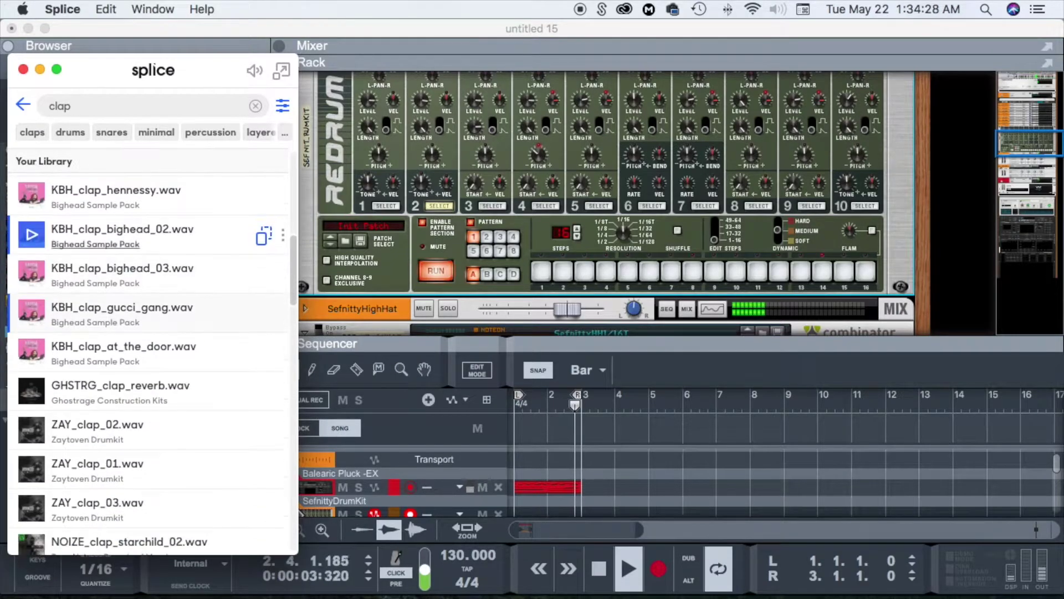
{"action": "key", "text": "Down"}
{"action": "key", "text": "Down"}
{"action": "key", "text": "Down"}
{"action": "key", "text": "Down"}
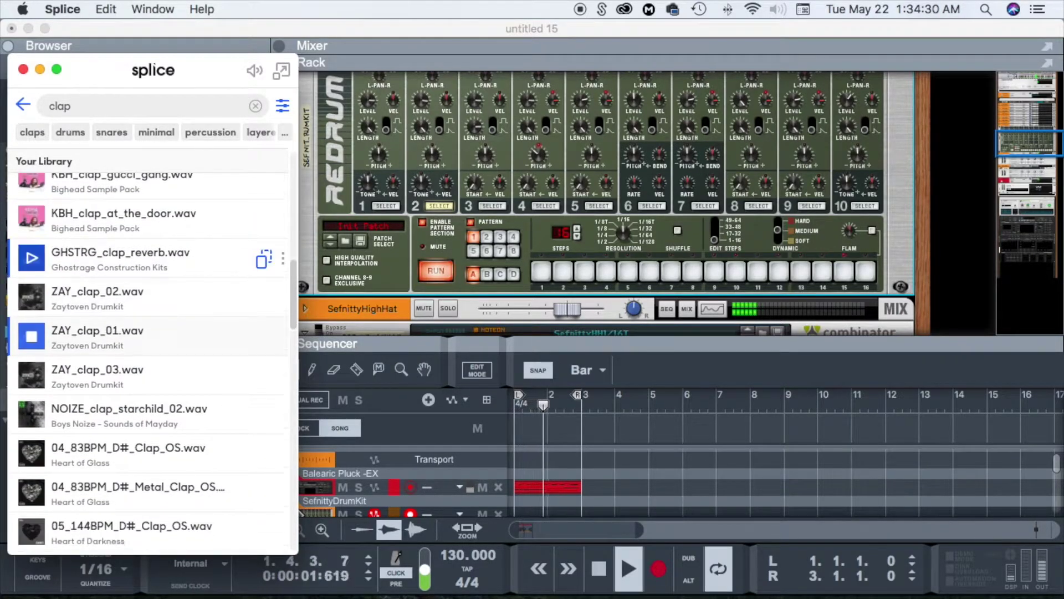
{"action": "key", "text": "Down"}
{"action": "key", "text": "Down"}
{"action": "key", "text": "Down"}
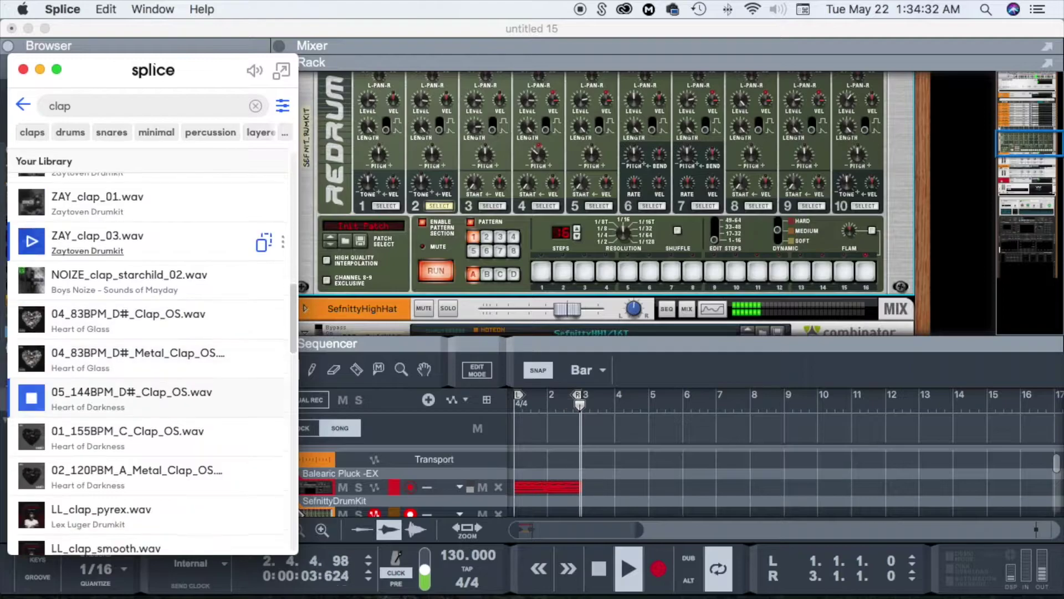
{"action": "key", "text": "Down"}
{"action": "key", "text": "Down"}
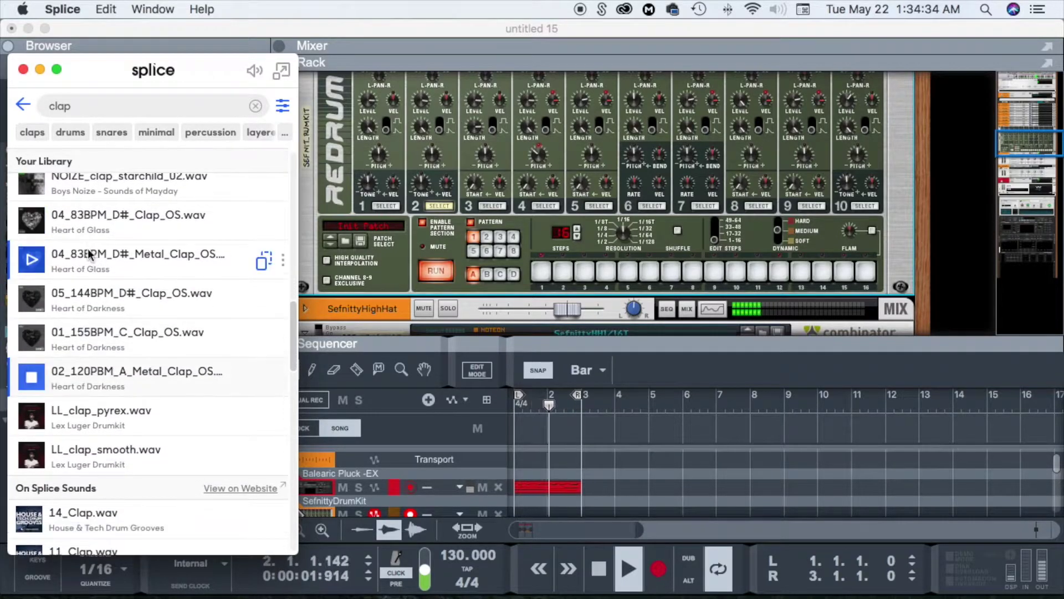
{"action": "key", "text": "Down"}
{"action": "key", "text": "Down"}
{"action": "key", "text": "Down"}
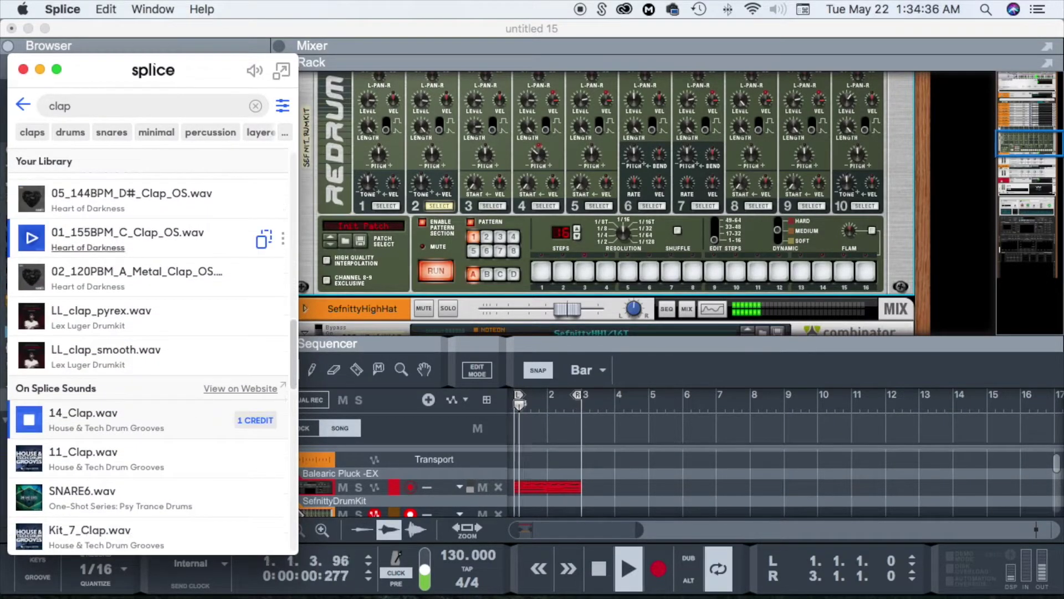
{"action": "key", "text": "Down"}
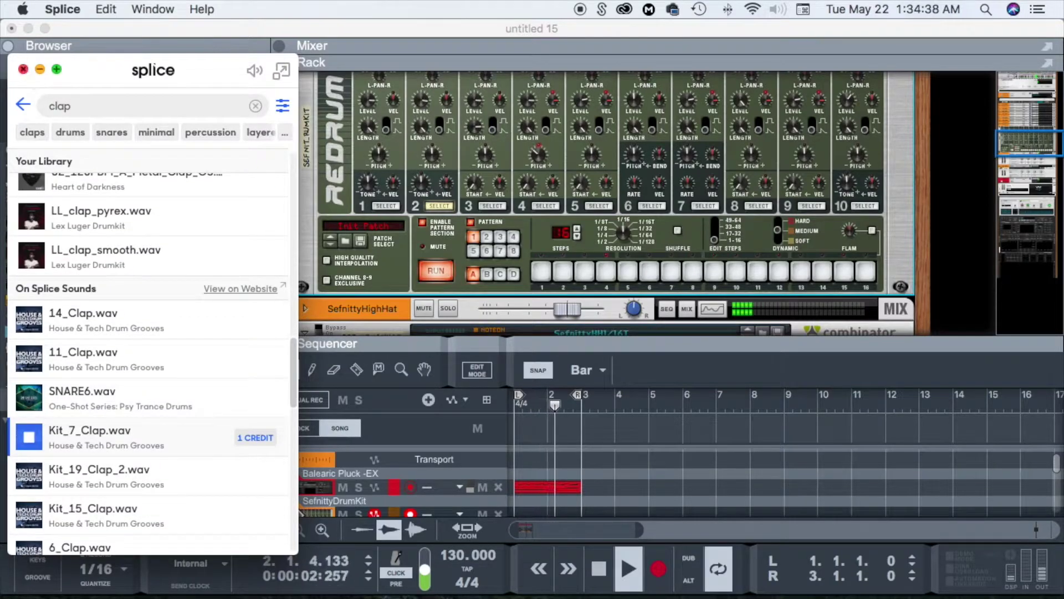
{"action": "key", "text": "Down"}
{"action": "key", "text": "Down"}
{"action": "key", "text": "Down"}
{"action": "key", "text": "Down"}
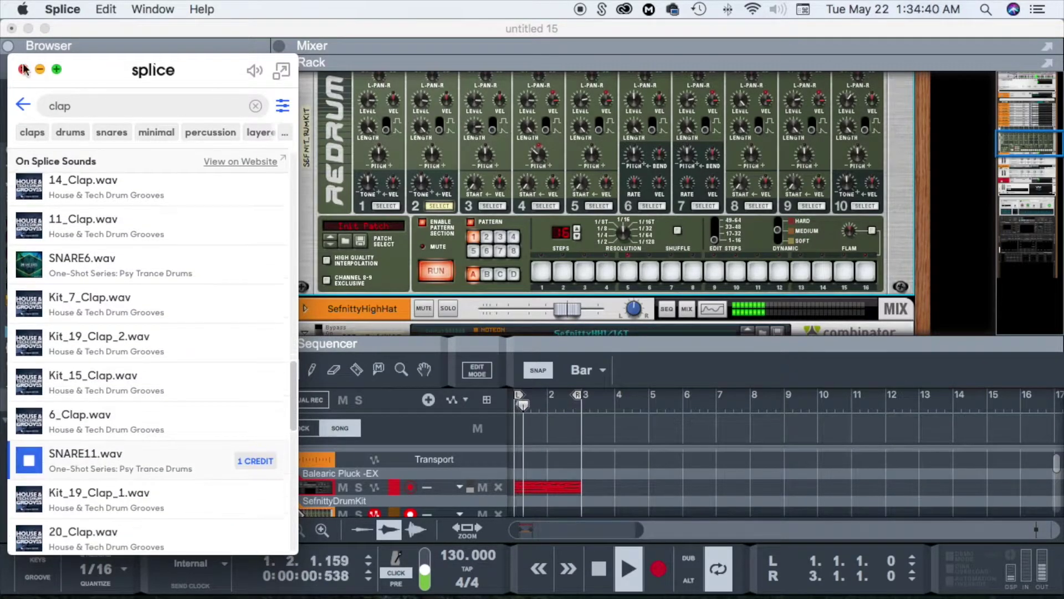
{"action": "left_click", "coordinate": [24, 70]}
Step: Load Clap 1.wav from the Claps folder onto Redrum channel 2 and place a hit on step 9 of its pattern
{"action": "scroll", "coordinate": [67, 237], "scroll_direction": "down", "scroll_amount": 6}
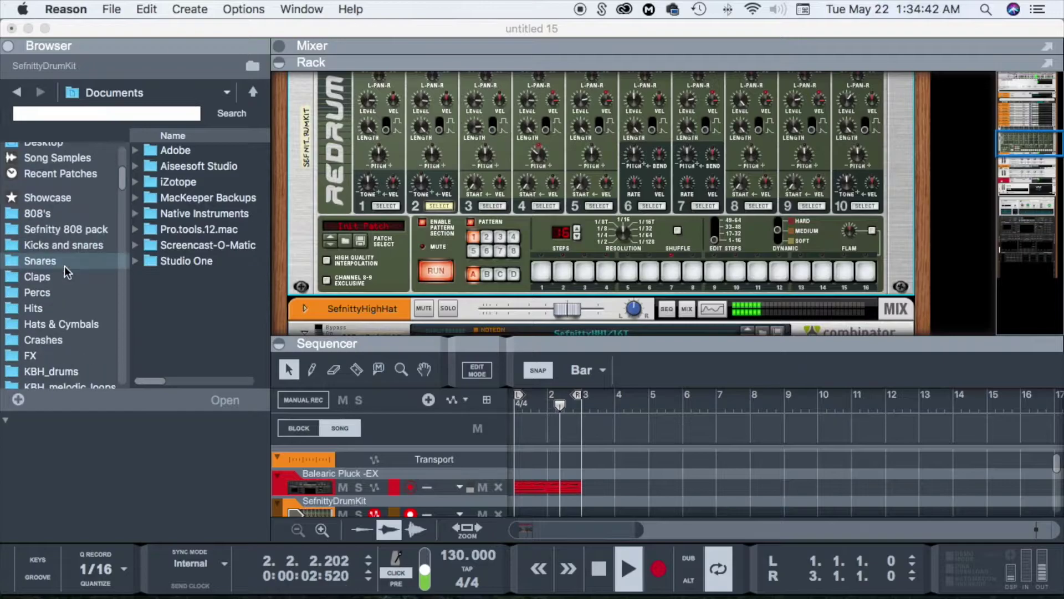
{"action": "left_click", "coordinate": [50, 268]}
{"action": "left_click", "coordinate": [194, 165]}
{"action": "key", "text": "Up"}
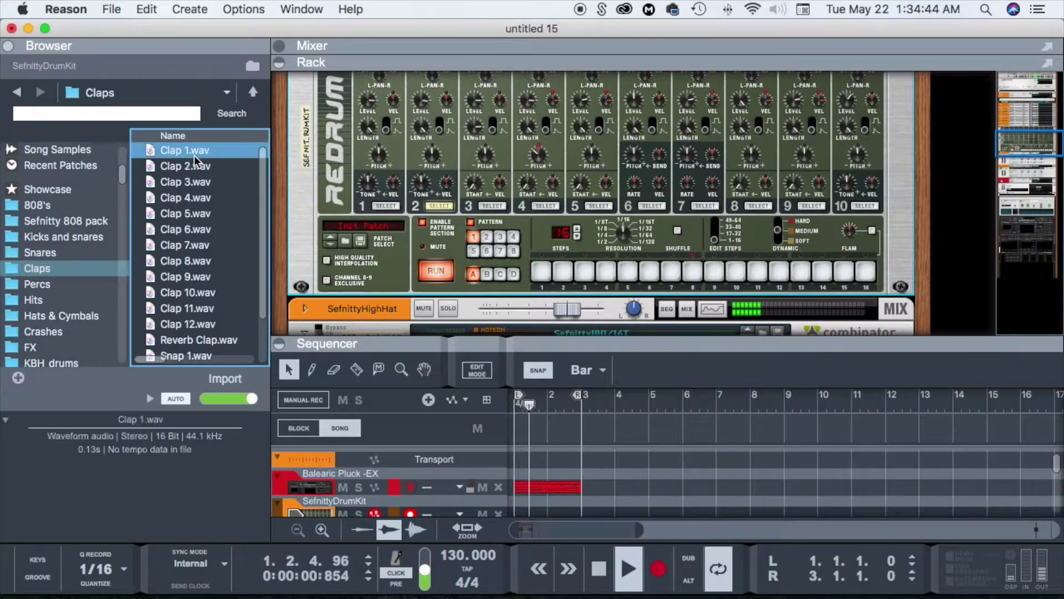
{"action": "key", "text": "Down"}
{"action": "left_click", "coordinate": [197, 188]}
{"action": "left_click", "coordinate": [179, 152]}
{"action": "left_click_drag", "start_coordinate": [178, 153], "coordinate": [420, 143]}
{"action": "left_click", "coordinate": [714, 272]}
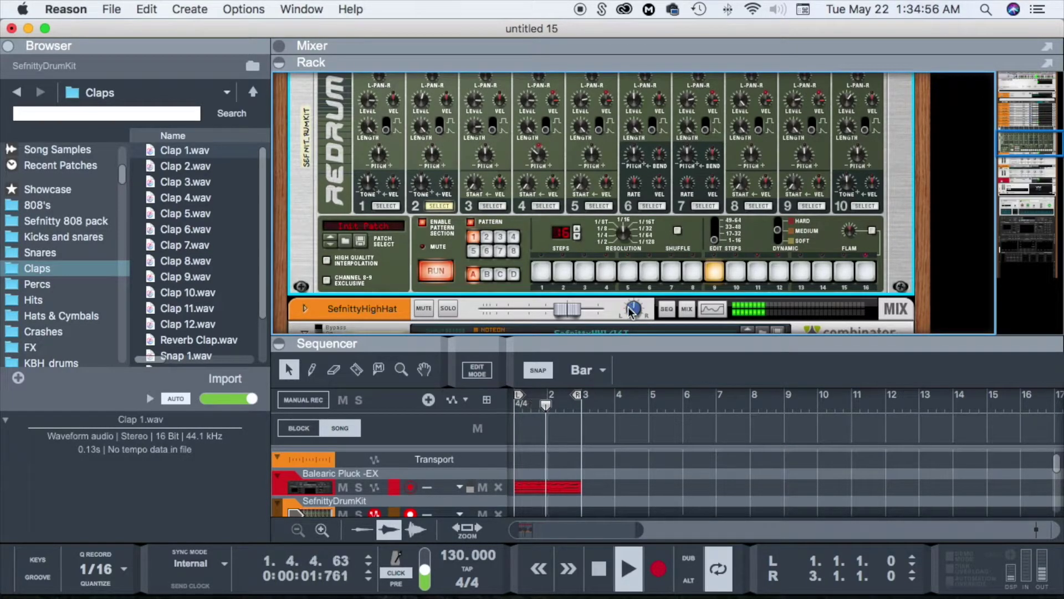
Step: Shrink the rack area and audition the samples Clap 2.wav to Clap 7.wav in the Claps folder
{"action": "left_click_drag", "start_coordinate": [640, 348], "coordinate": [632, 247]}
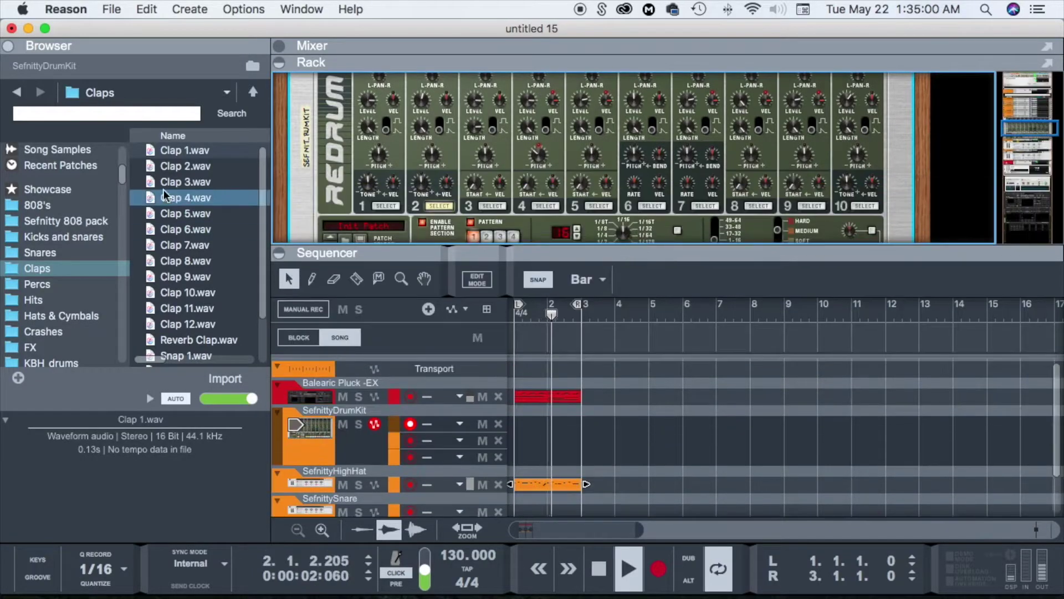
{"action": "left_click", "coordinate": [185, 167]}
{"action": "key", "text": "Down"}
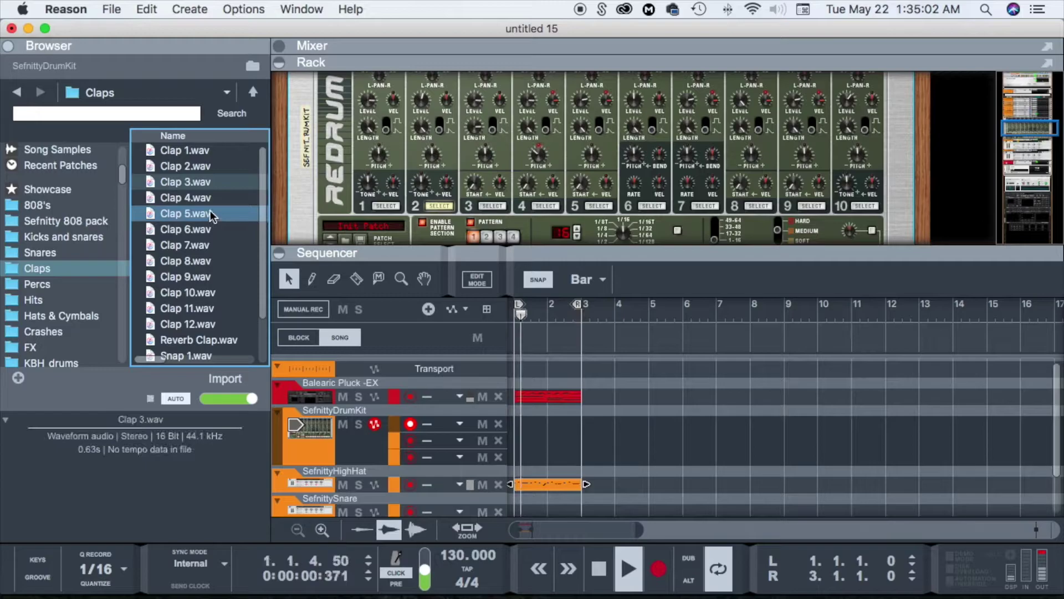
{"action": "scroll", "coordinate": [484, 164], "scroll_direction": "up", "scroll_amount": 2}
{"action": "scroll", "coordinate": [483, 163], "scroll_direction": "up", "scroll_amount": 2}
{"action": "key", "text": "Down"}
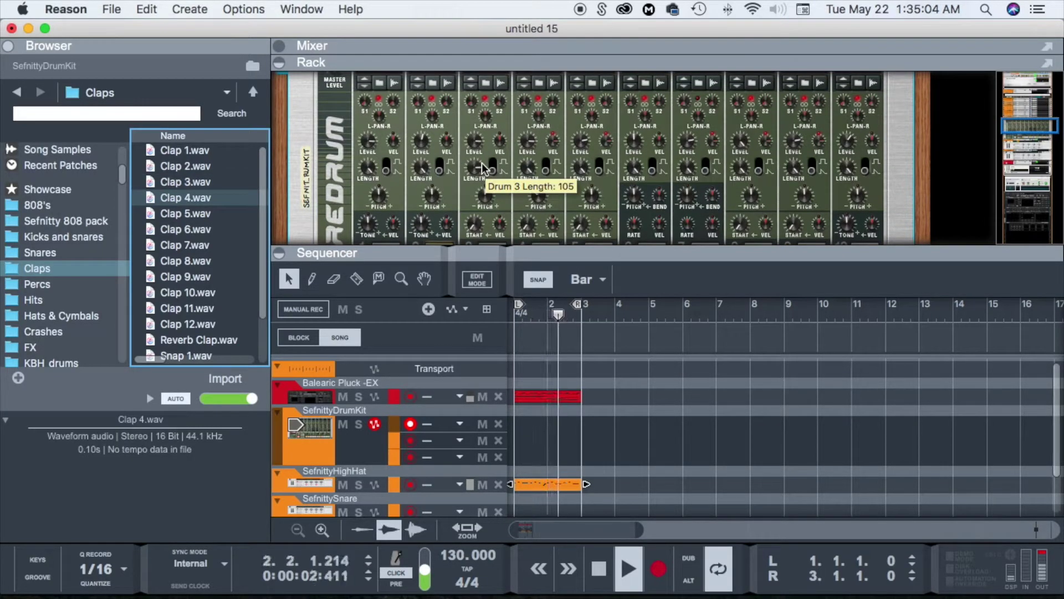
{"action": "key", "text": "Down"}
{"action": "key", "text": "Down"}
{"action": "key", "text": "Down"}
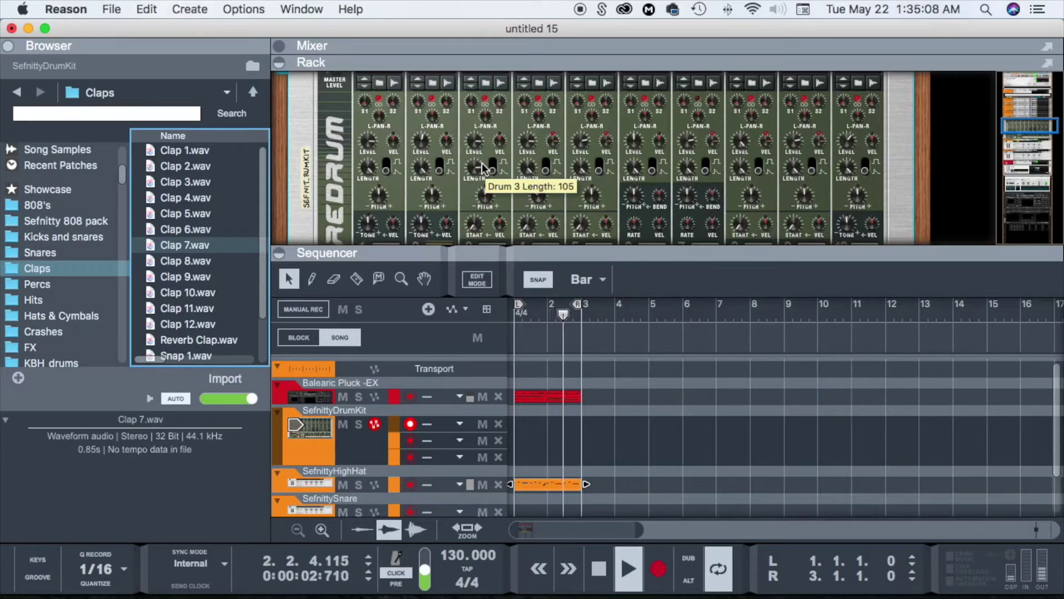
Step: Browse samples directly for Redrum channel 2, stepping through the claps against the running beat up to Clap 8.wav
{"action": "scroll", "coordinate": [466, 155], "scroll_direction": "up", "scroll_amount": 3}
{"action": "scroll", "coordinate": [443, 128], "scroll_direction": "down", "scroll_amount": 2}
{"action": "left_click", "coordinate": [434, 111]}
{"action": "key", "text": "Down"}
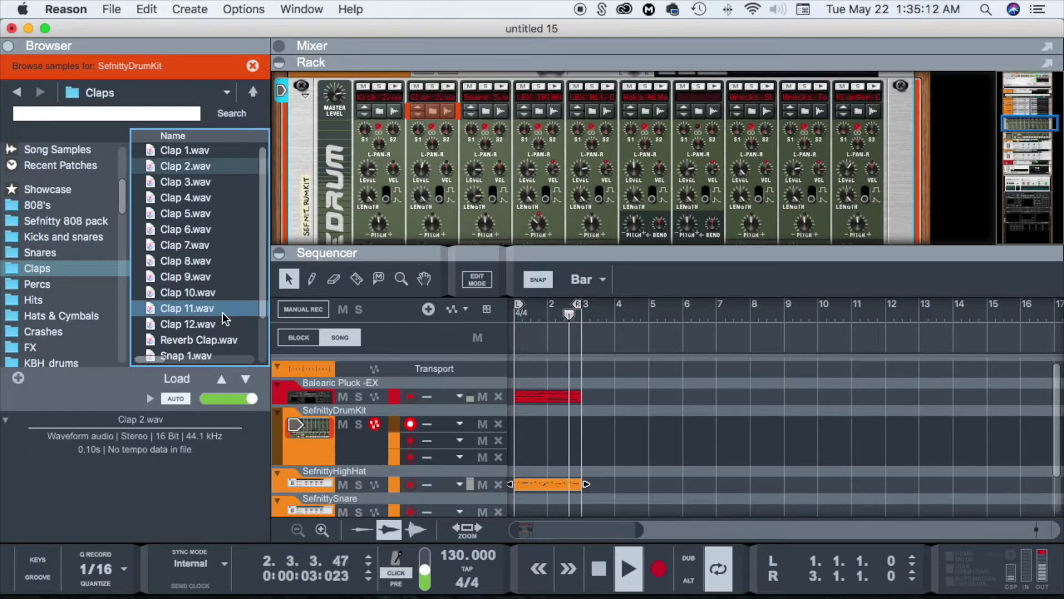
{"action": "key", "text": "Down"}
{"action": "key", "text": "Down"}
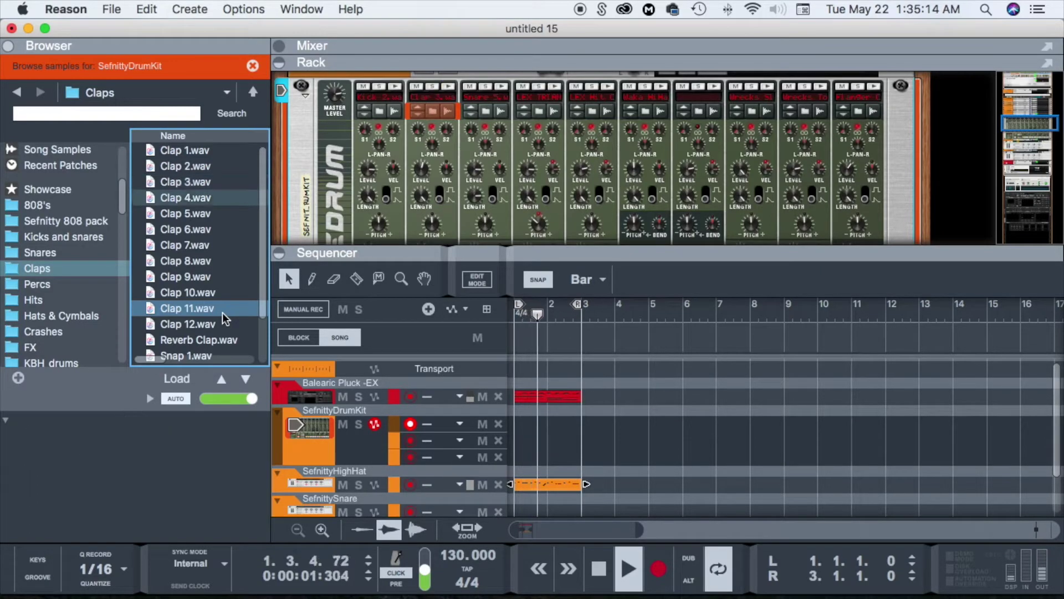
{"action": "key", "text": "Down"}
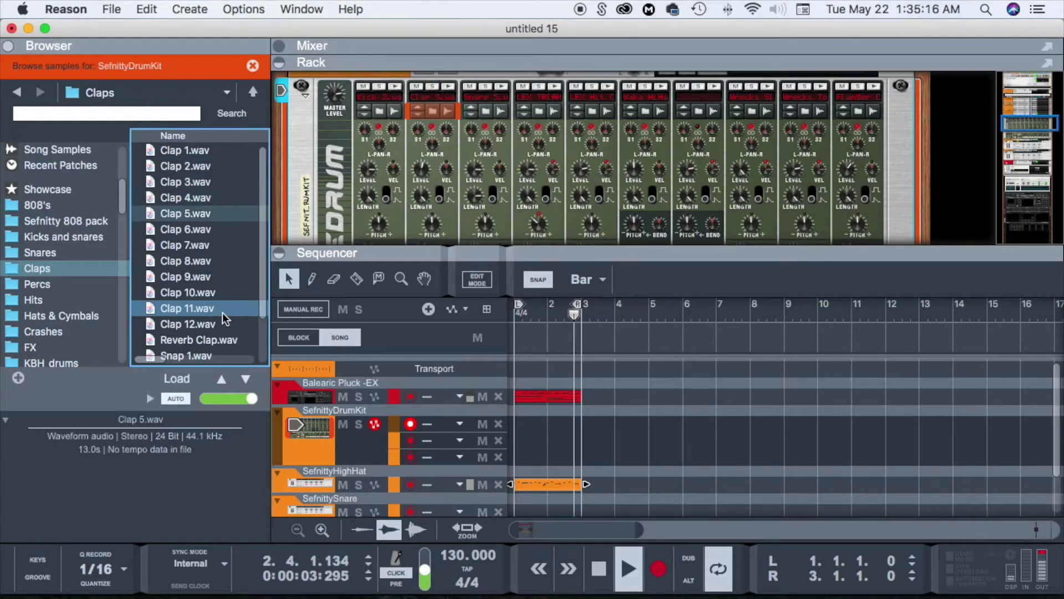
{"action": "key", "text": "Down"}
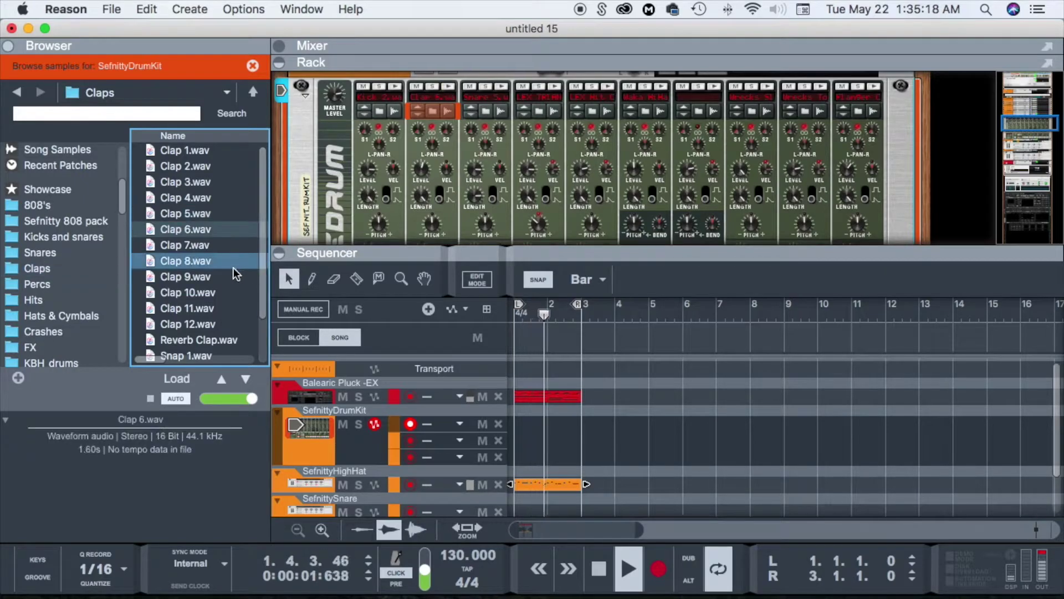
{"action": "key", "text": "Down"}
{"action": "mouse_move", "coordinate": [423, 174]}
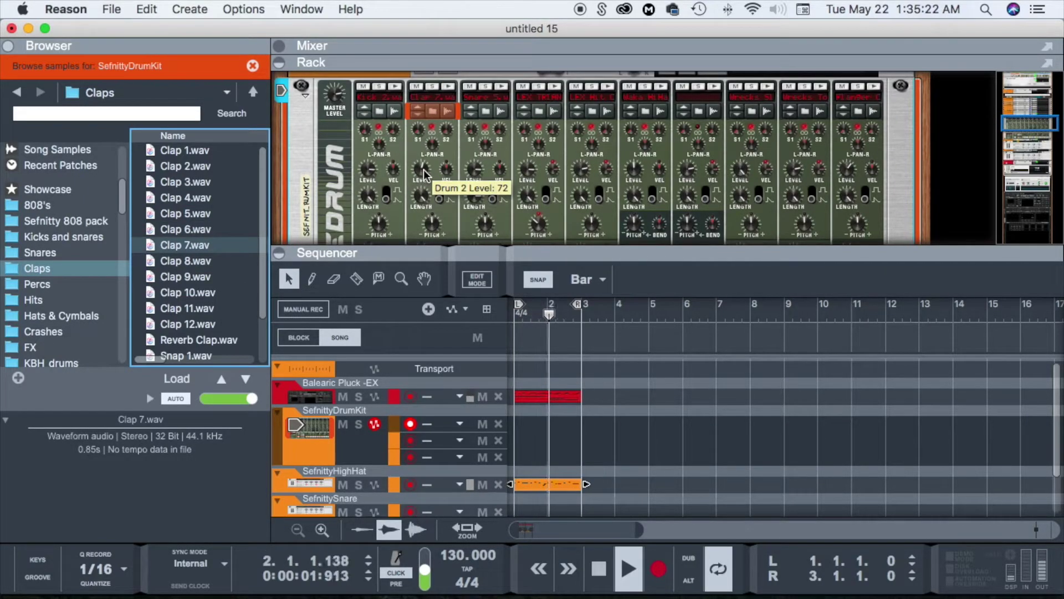
{"action": "key", "text": "Down"}
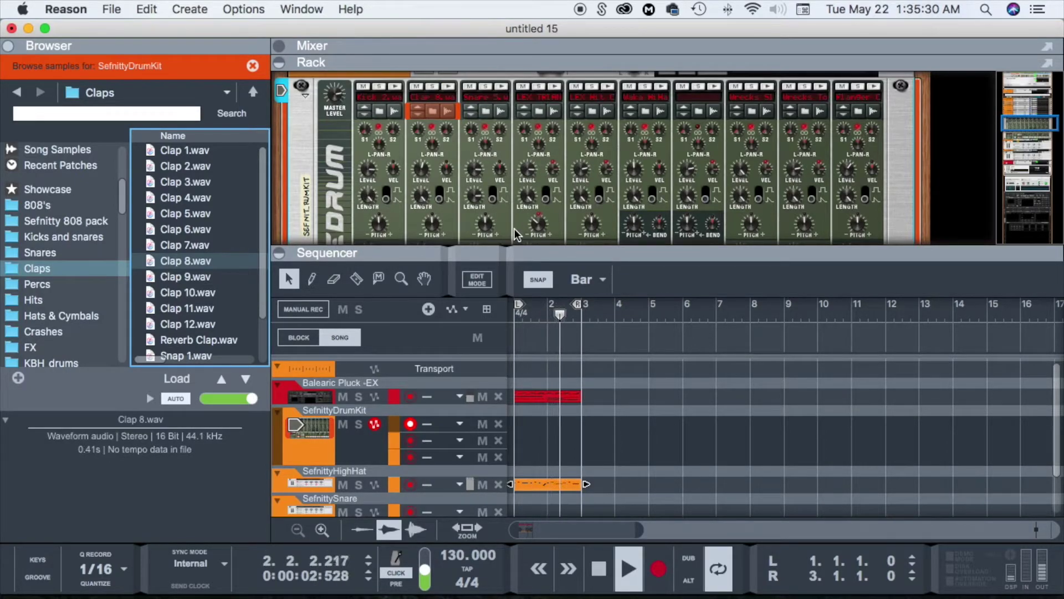
Step: Enlarge the rack area, try the claps up to Clap 12.wav on channel 2, and return the channel to Clap 8.wav
{"action": "left_click_drag", "start_coordinate": [533, 246], "coordinate": [541, 326]}
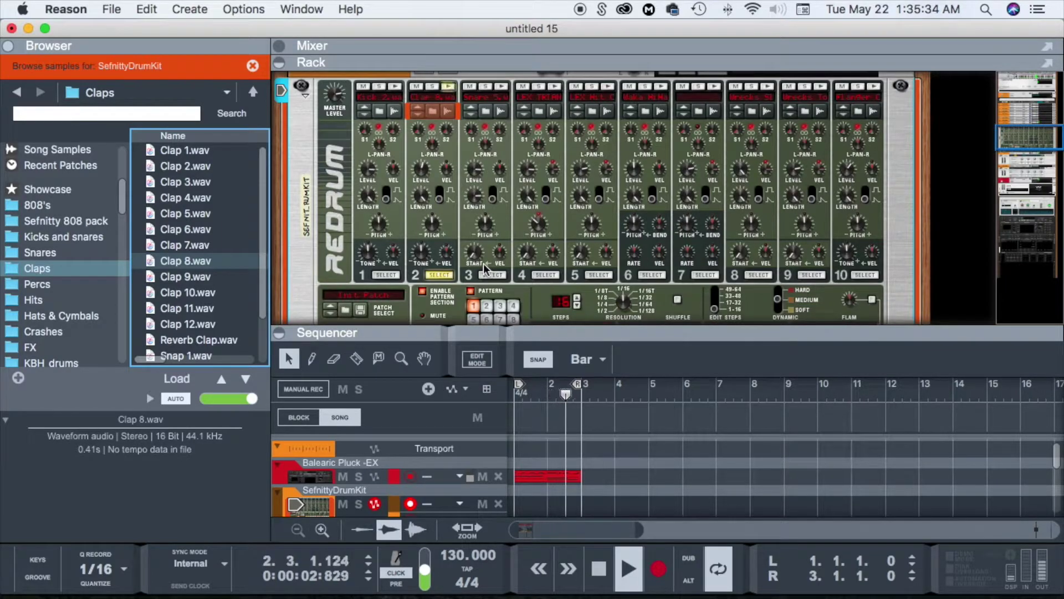
{"action": "key", "text": "Down"}
{"action": "key", "text": "Down"}
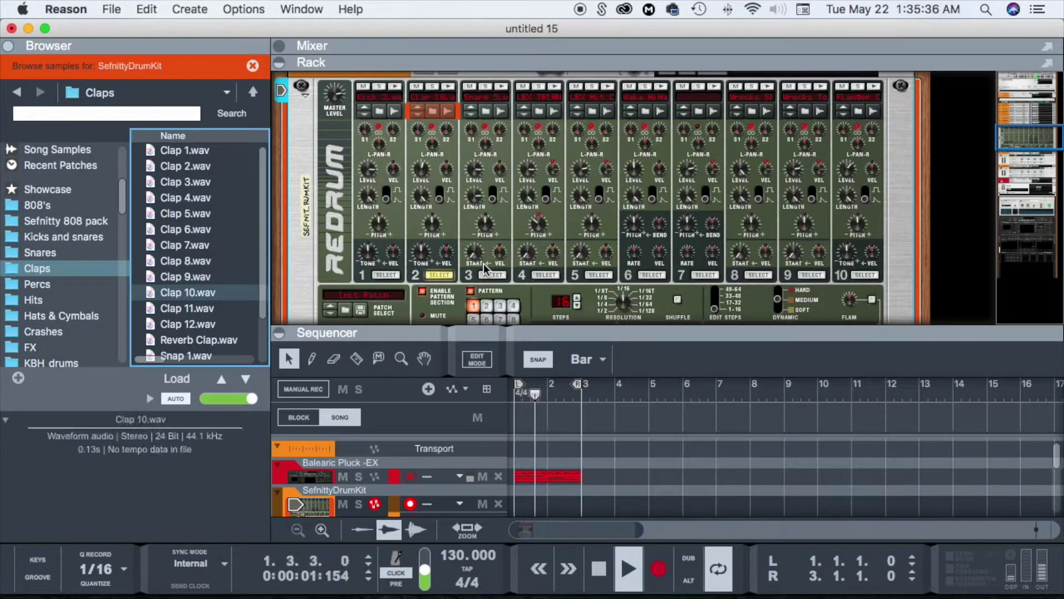
{"action": "key", "text": "Down"}
{"action": "key", "text": "Down"}
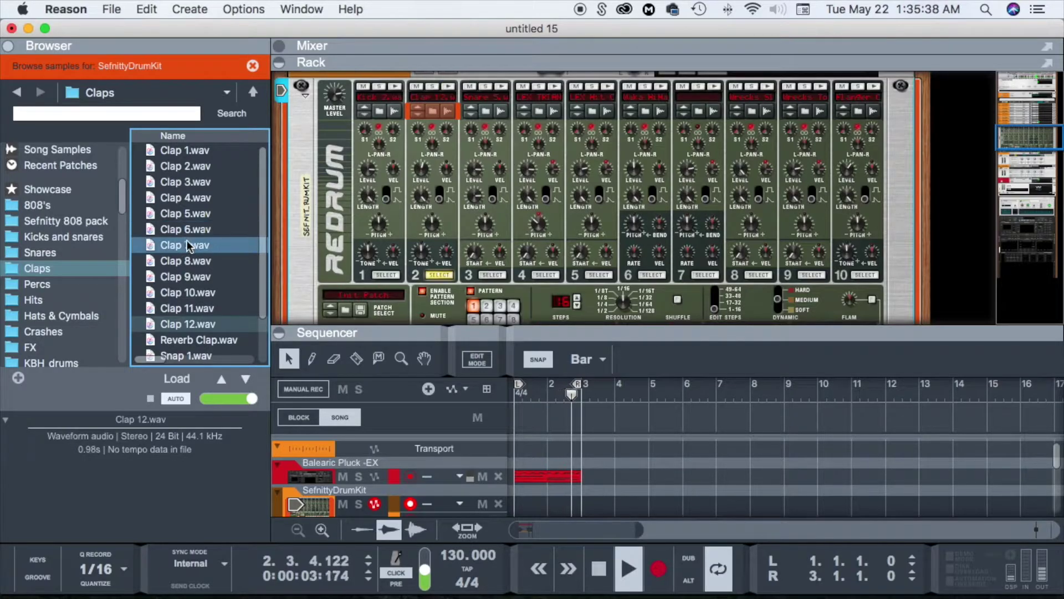
{"action": "left_click", "coordinate": [189, 247]}
{"action": "left_click", "coordinate": [196, 263]}
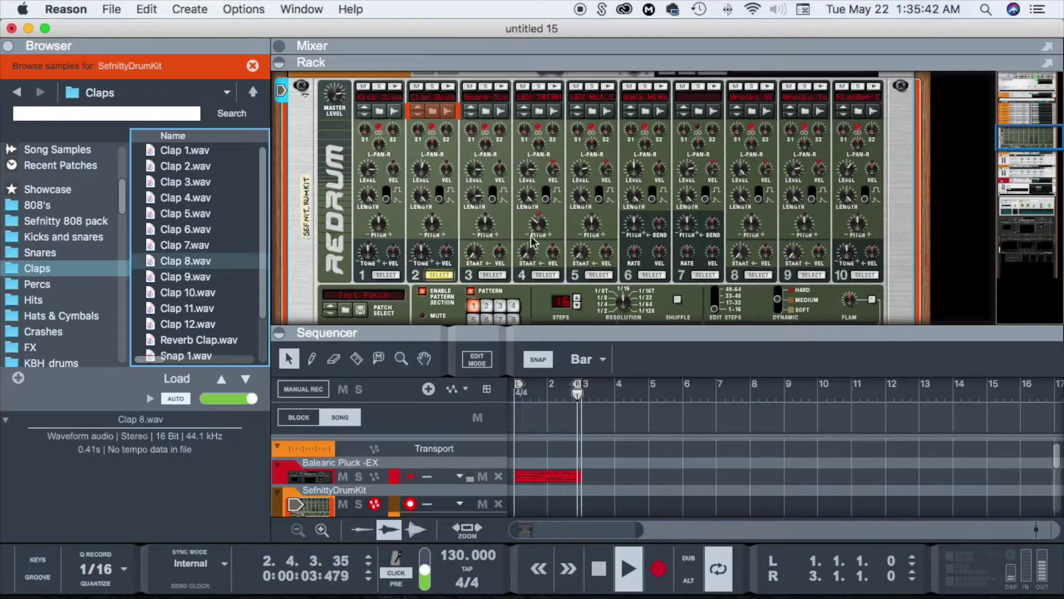
Step: Copy the Redrum clap pattern to the SefnittyDrumKit track as a clip
{"action": "scroll", "coordinate": [544, 211], "scroll_direction": "down", "scroll_amount": 6}
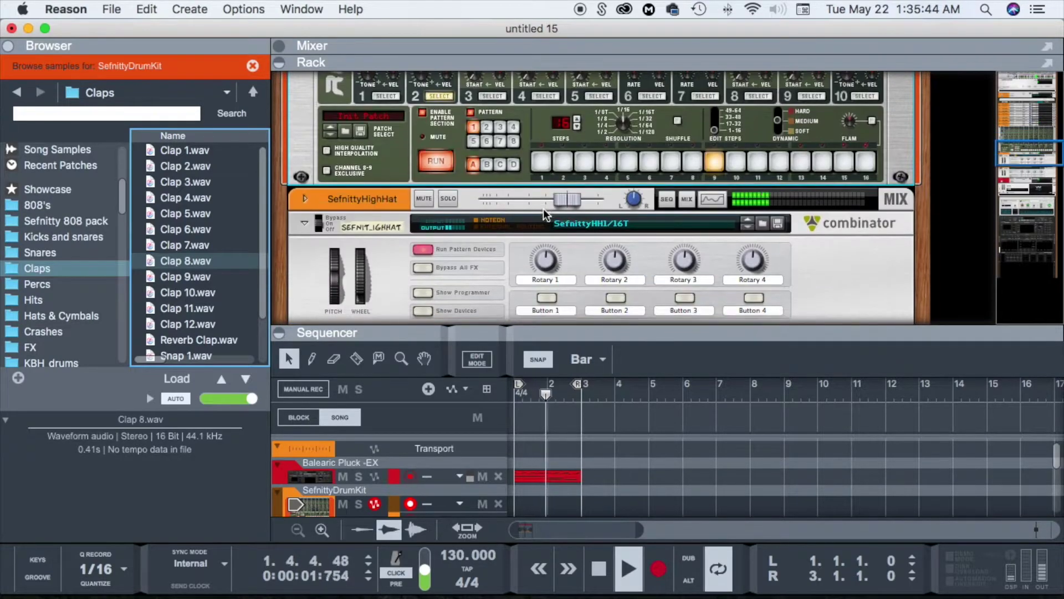
{"action": "right_click", "coordinate": [654, 123]}
{"action": "scroll", "coordinate": [715, 444], "scroll_direction": "down", "scroll_amount": 10}
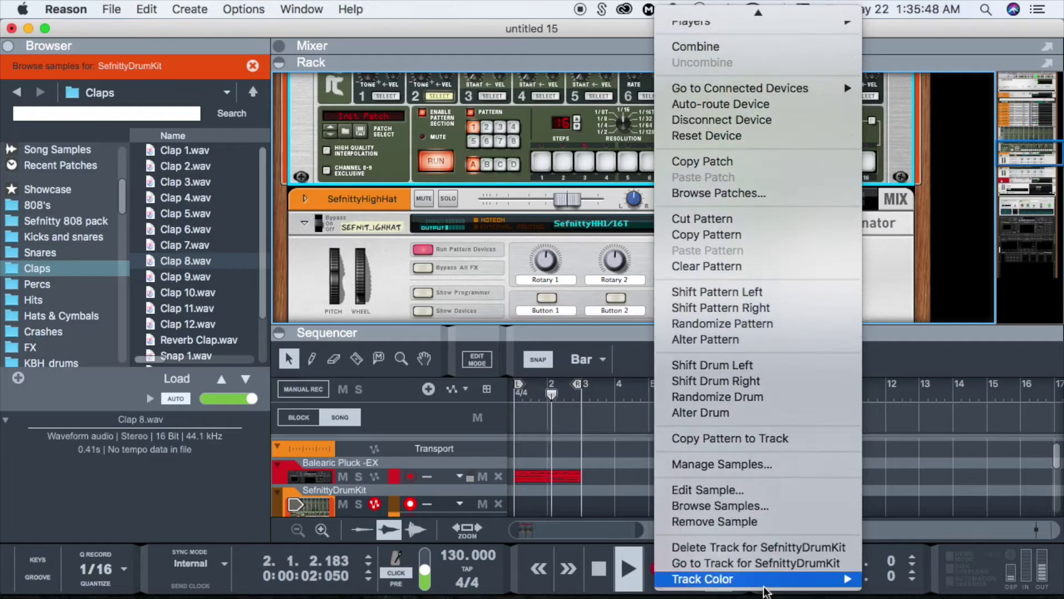
{"action": "left_click", "coordinate": [718, 441]}
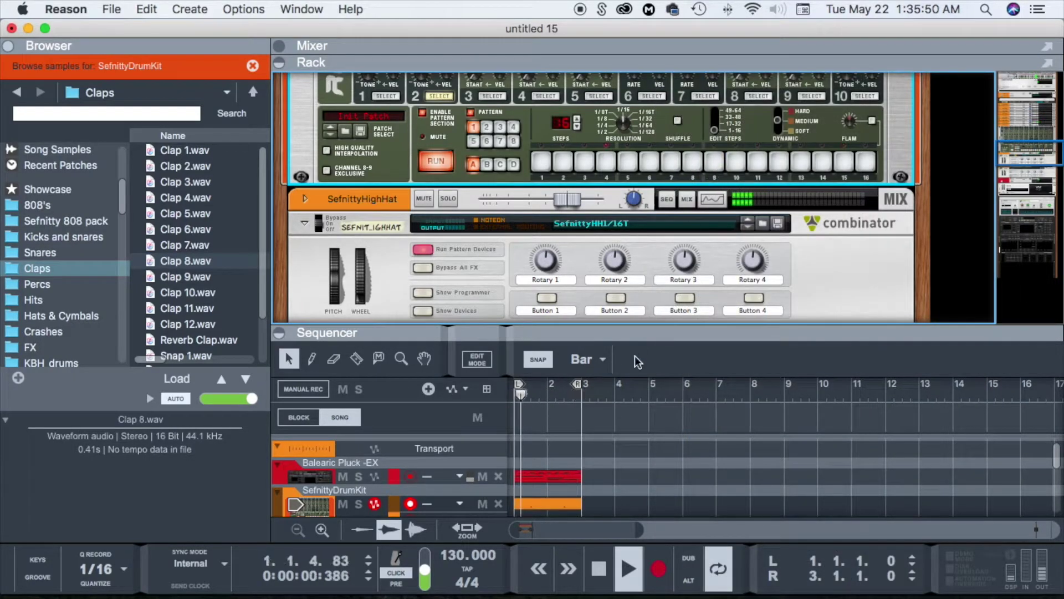
Step: Select the SefnittySnare track and unfold the NN-19 sampler inside its Combinator, resizing the rack area to show it
{"action": "left_click_drag", "start_coordinate": [371, 333], "coordinate": [371, 169]}
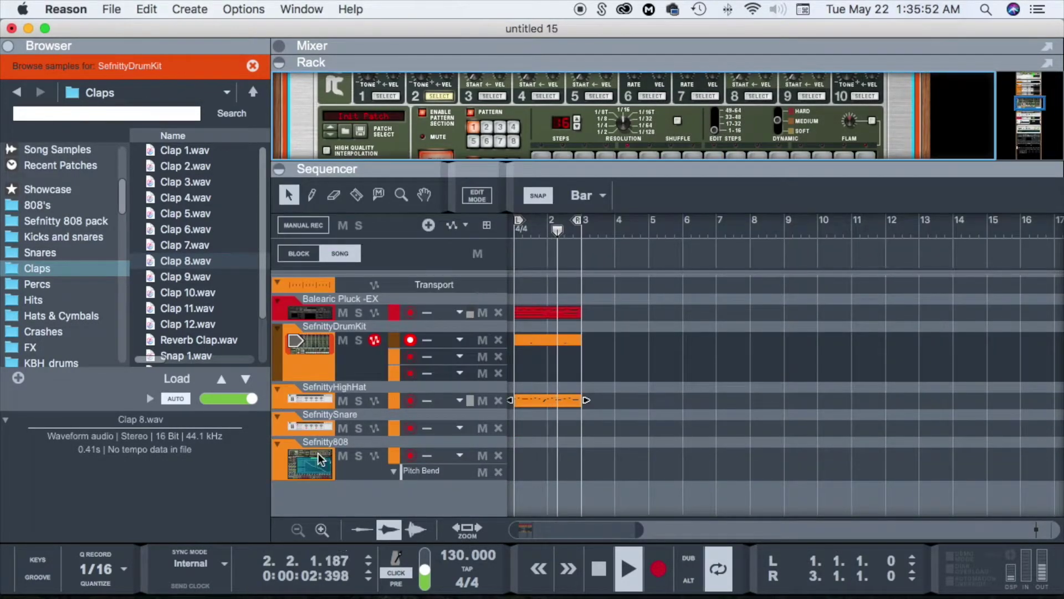
{"action": "left_click", "coordinate": [311, 426]}
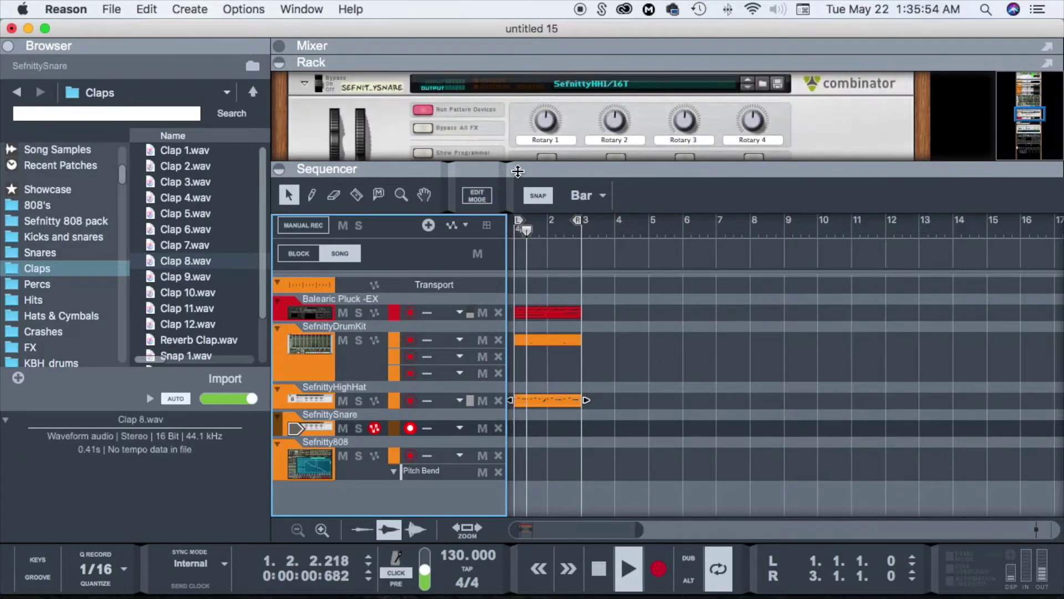
{"action": "left_click_drag", "start_coordinate": [518, 171], "coordinate": [518, 270]}
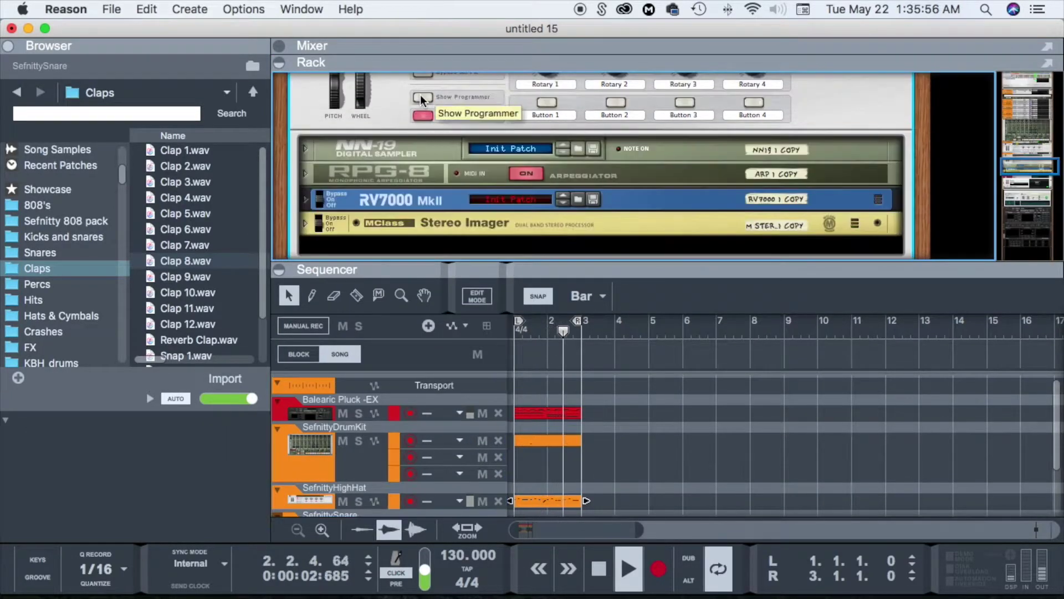
{"action": "left_click", "coordinate": [305, 149]}
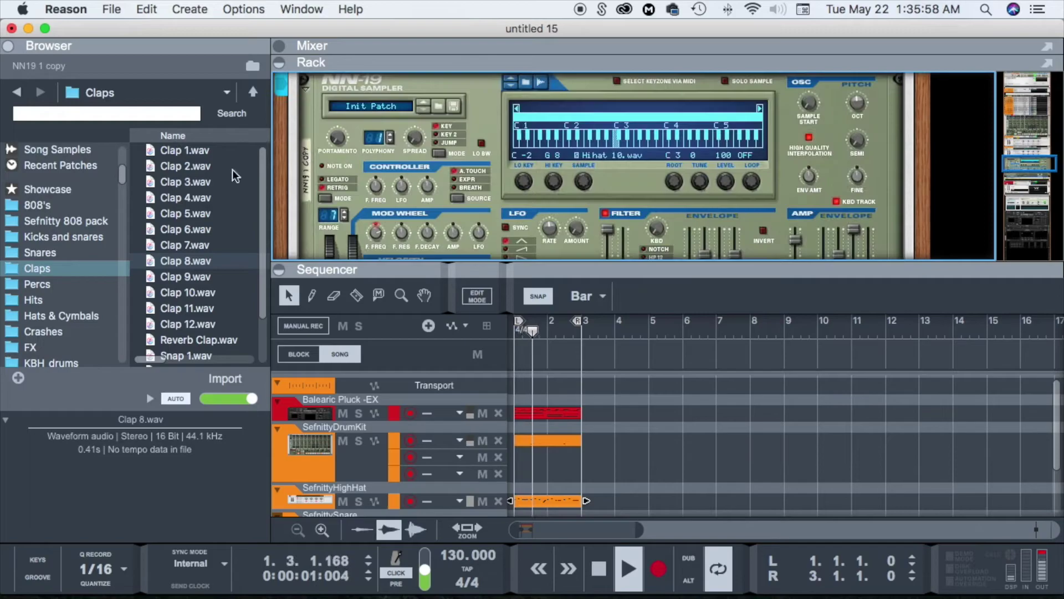
Step: Browse the Snares folder, audition the first several snares, and load Snare 3.wav into the NN-19 sampler
{"action": "left_click", "coordinate": [45, 257]}
{"action": "left_click", "coordinate": [188, 153]}
{"action": "left_click", "coordinate": [190, 165]}
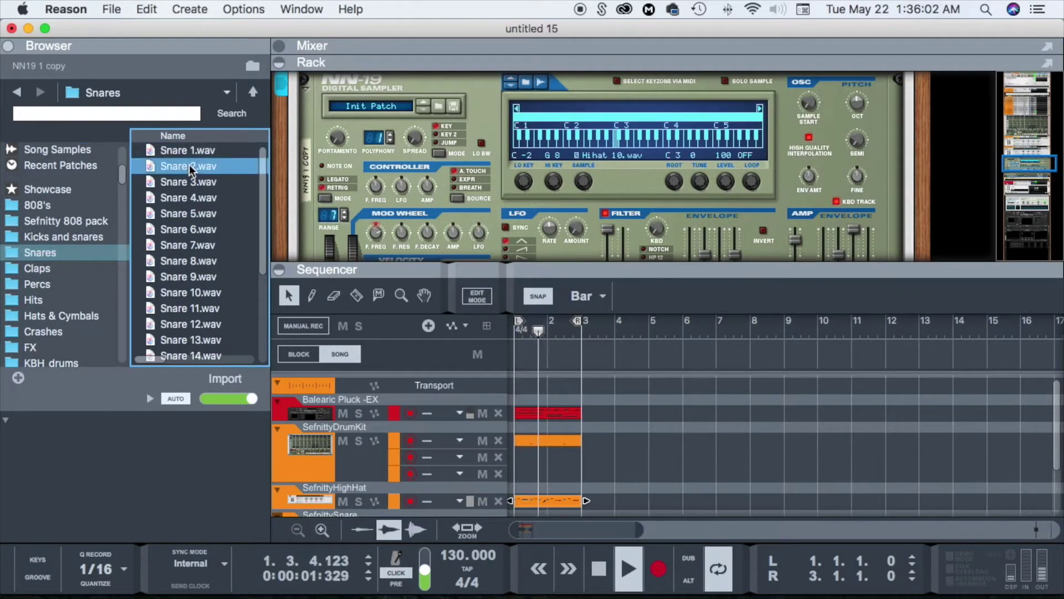
{"action": "left_click", "coordinate": [197, 184]}
{"action": "left_click", "coordinate": [196, 198]}
{"action": "left_click", "coordinate": [197, 208]}
{"action": "left_click", "coordinate": [188, 180]}
{"action": "left_click", "coordinate": [196, 203]}
{"action": "left_click", "coordinate": [221, 185]}
{"action": "left_click_drag", "start_coordinate": [188, 180], "coordinate": [671, 195]}
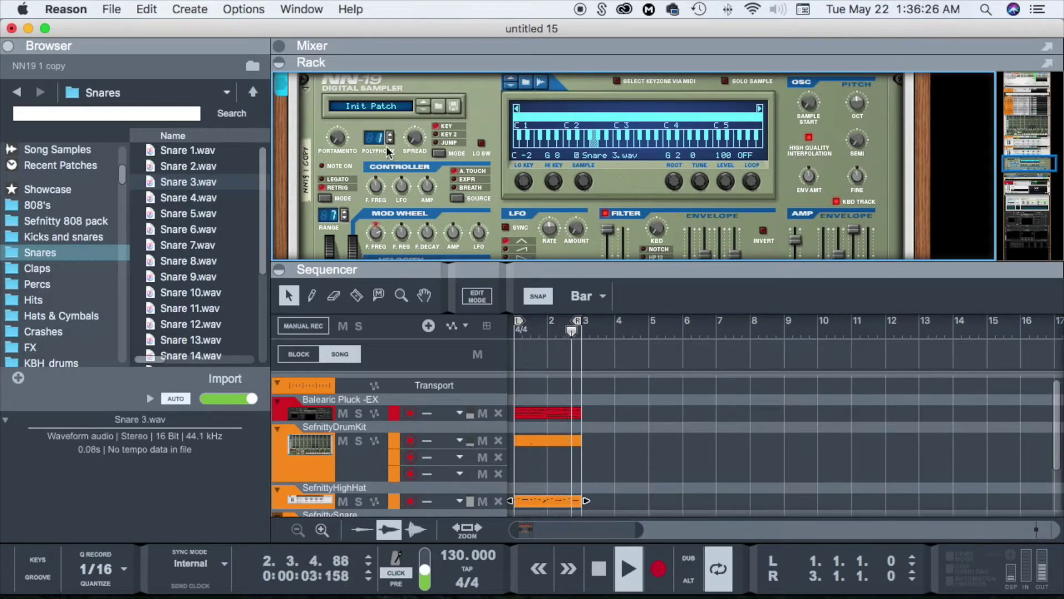
Step: Browse samples directly for the snare's NN-19, replace its sample with Snare 4.wav, and select the RV7000 reverb in the same Combinator
{"action": "scroll", "coordinate": [304, 311], "scroll_direction": "right", "scroll_amount": 2}
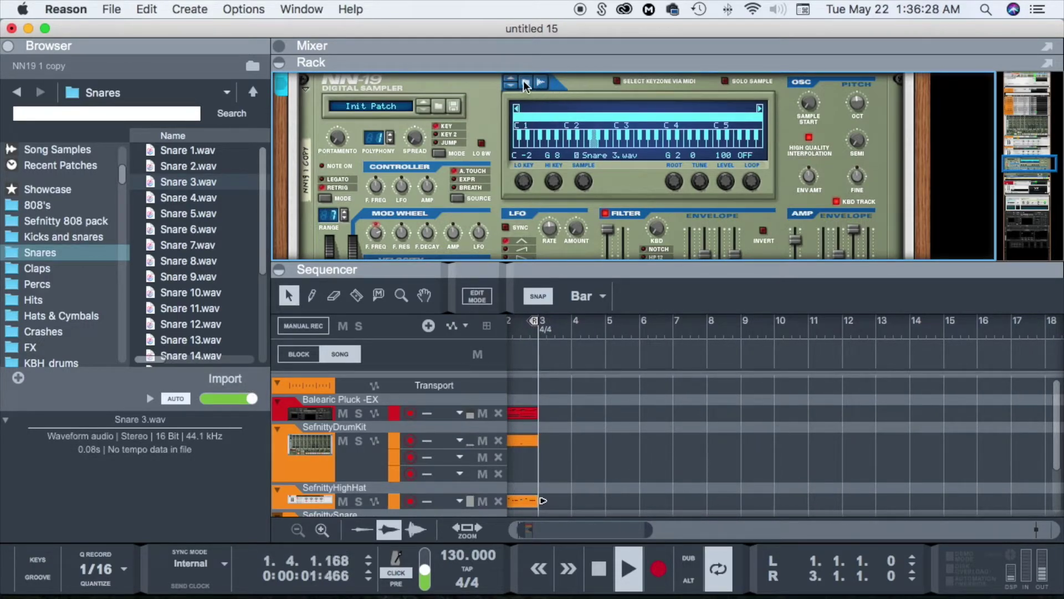
{"action": "left_click", "coordinate": [524, 82]}
{"action": "left_click", "coordinate": [243, 379]}
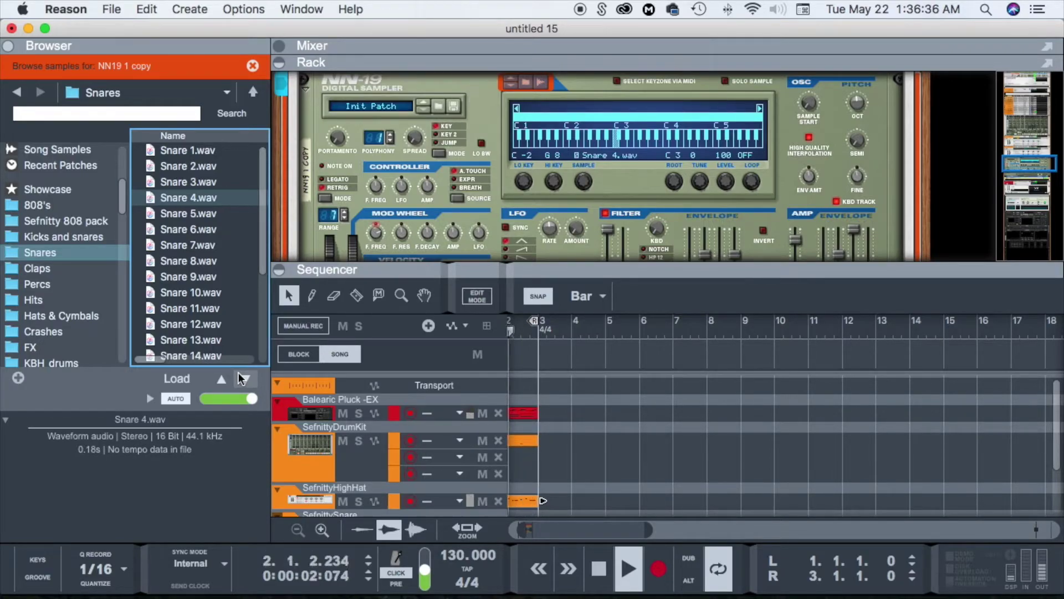
{"action": "scroll", "coordinate": [444, 185], "scroll_direction": "down", "scroll_amount": 4}
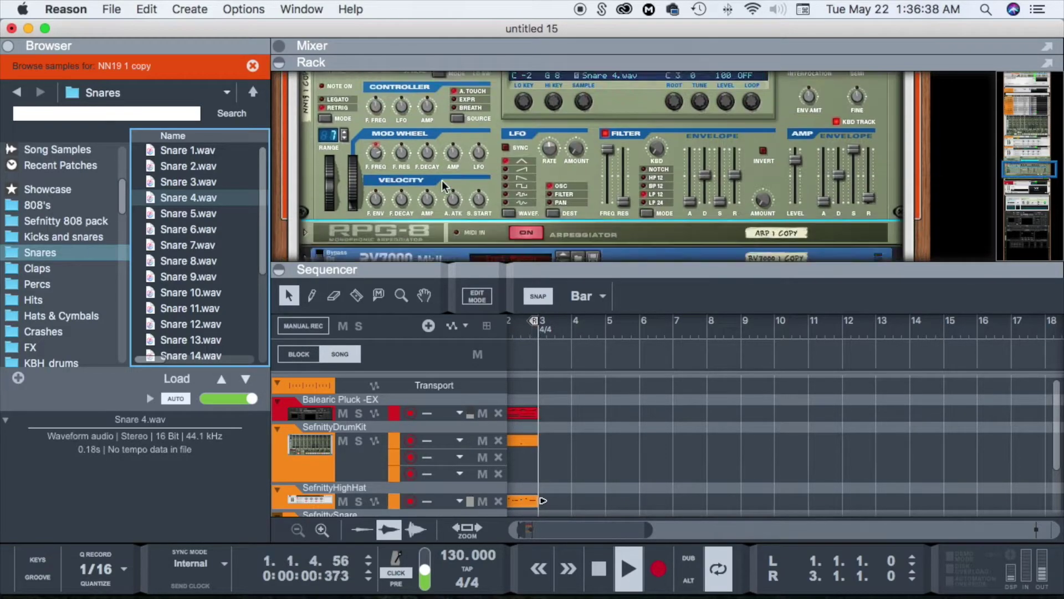
{"action": "left_click", "coordinate": [319, 188]}
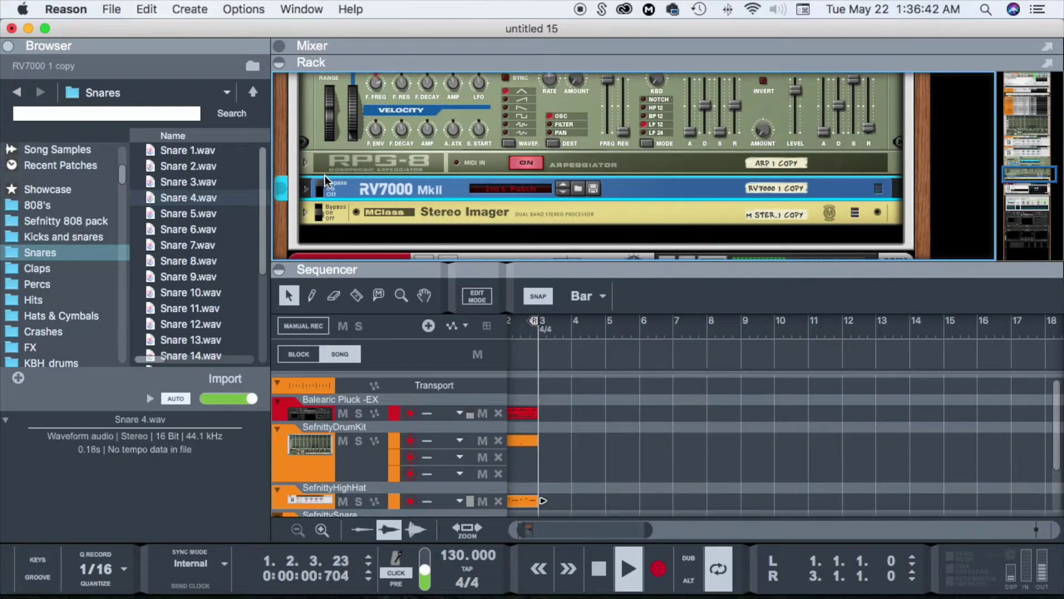
{"action": "scroll", "coordinate": [548, 178], "scroll_direction": "up", "scroll_amount": 3}
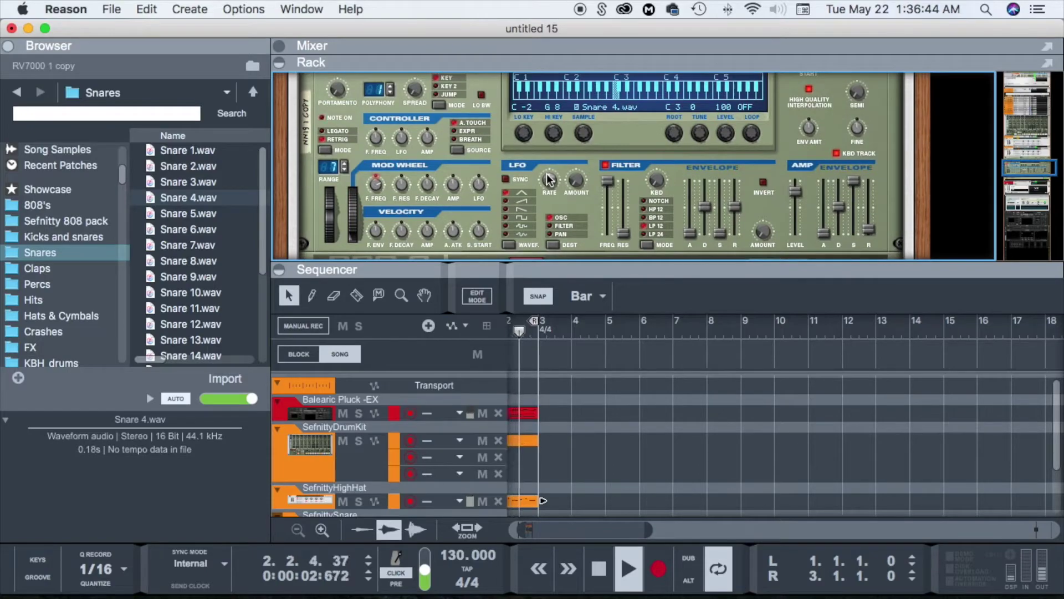
{"action": "mouse_move", "coordinate": [548, 178]}
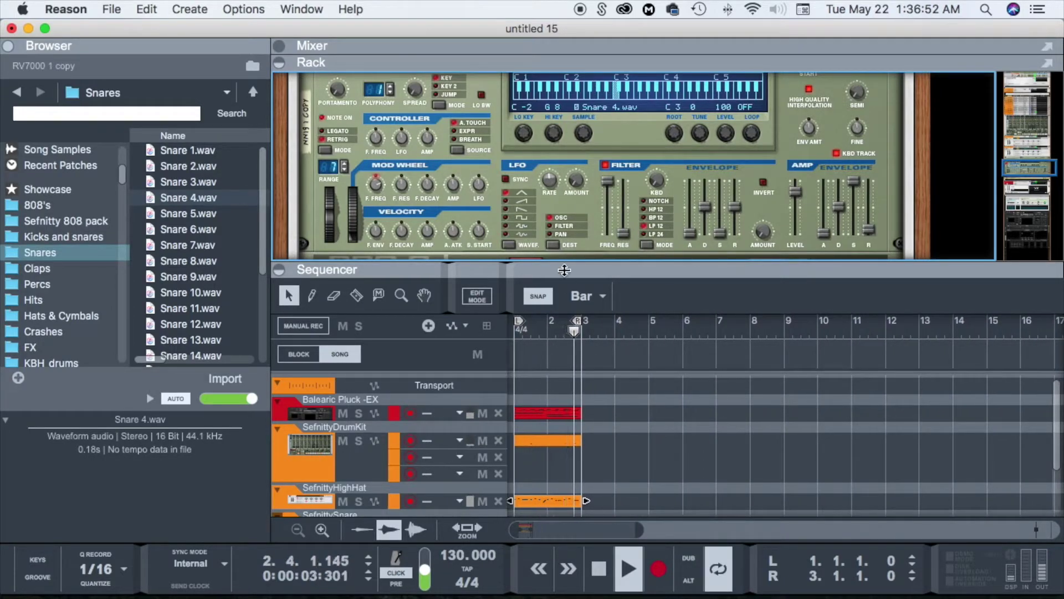
Step: Enlarge the sequencer area and record a two-bar snare clip on the SefnittySnare track
{"action": "left_click_drag", "start_coordinate": [564, 270], "coordinate": [564, 167]}
{"action": "left_click", "coordinate": [658, 568]}
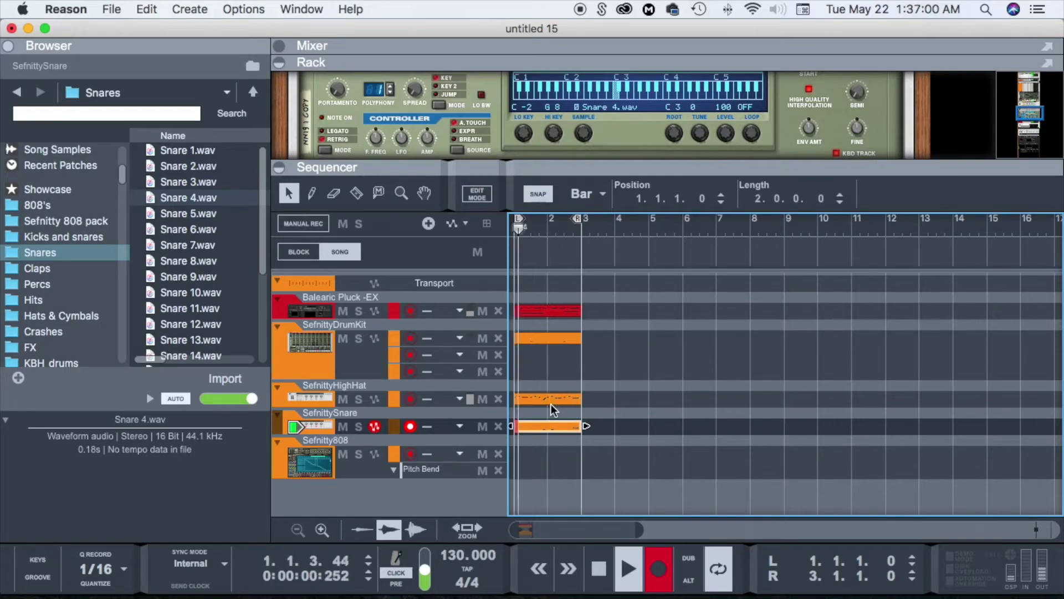
{"action": "left_click", "coordinate": [666, 576]}
{"action": "scroll", "coordinate": [575, 434], "scroll_direction": "right", "scroll_amount": 1}
{"action": "right_click", "coordinate": [574, 432]}
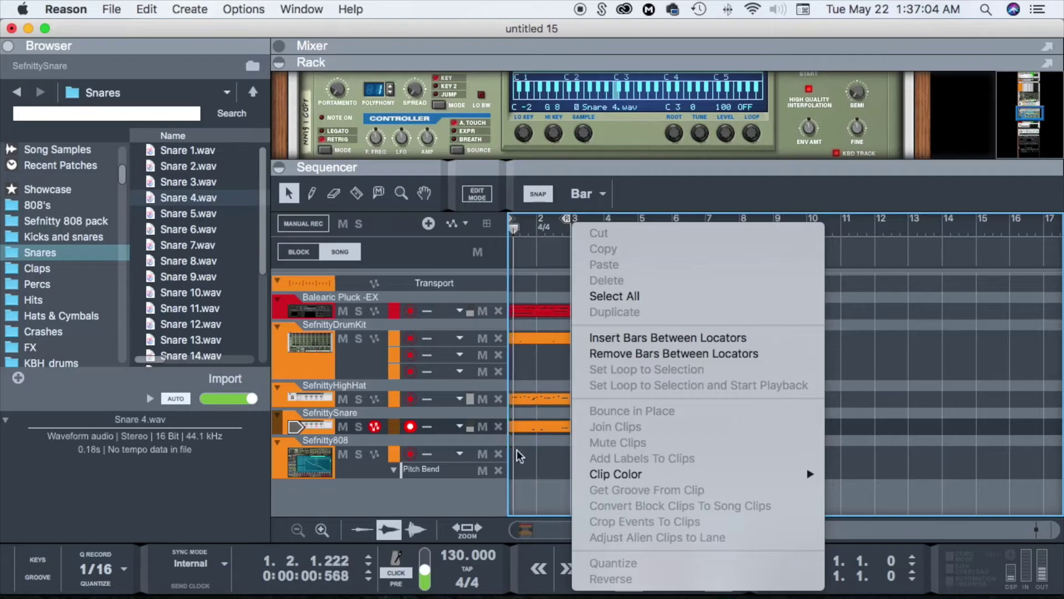
{"action": "left_click", "coordinate": [532, 456]}
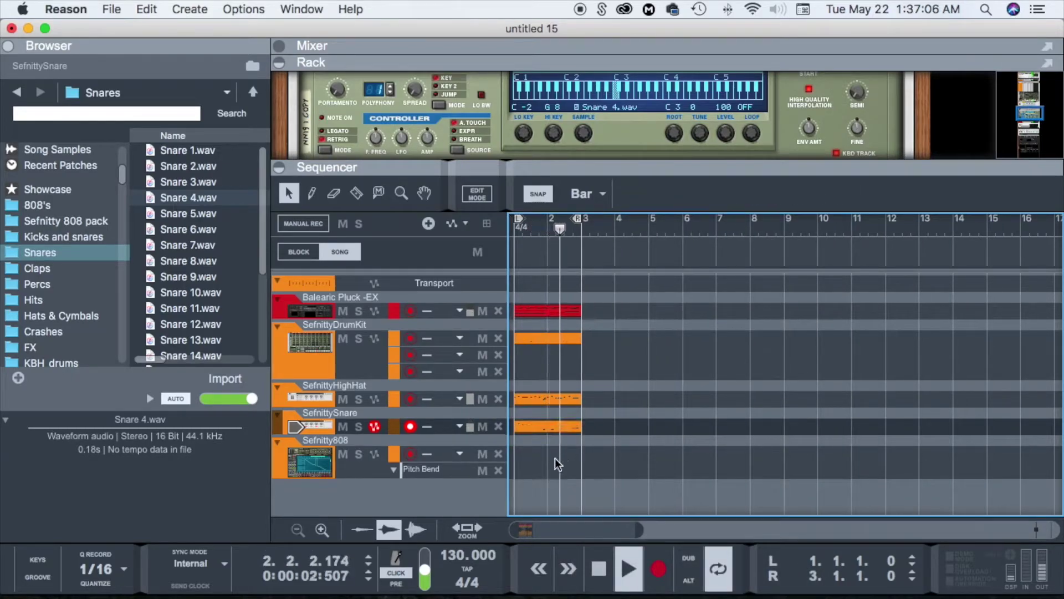
Step: Enlarge the rack area and check the key and scale in the Balearic Pluck track's Scales & Chords player
{"action": "left_click", "coordinate": [317, 461]}
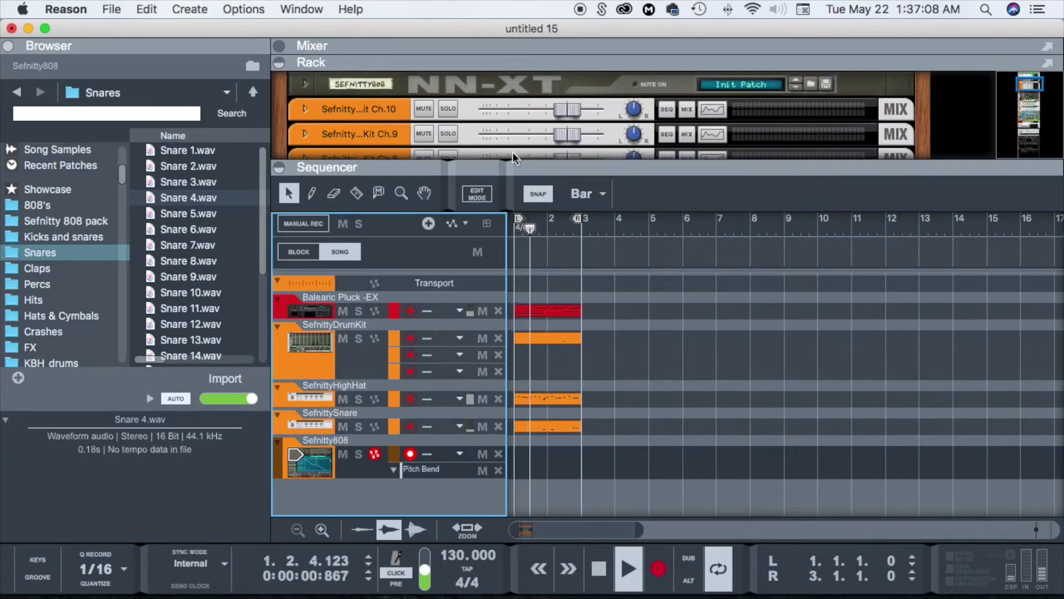
{"action": "left_click_drag", "start_coordinate": [482, 166], "coordinate": [478, 291]}
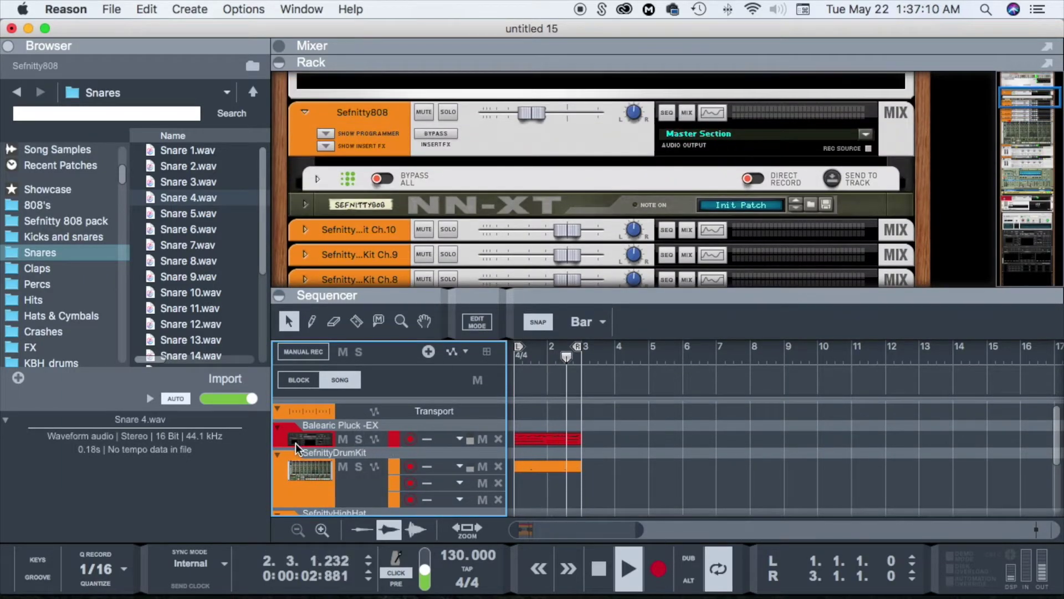
{"action": "left_click", "coordinate": [295, 444]}
{"action": "scroll", "coordinate": [386, 231], "scroll_direction": "up", "scroll_amount": 3}
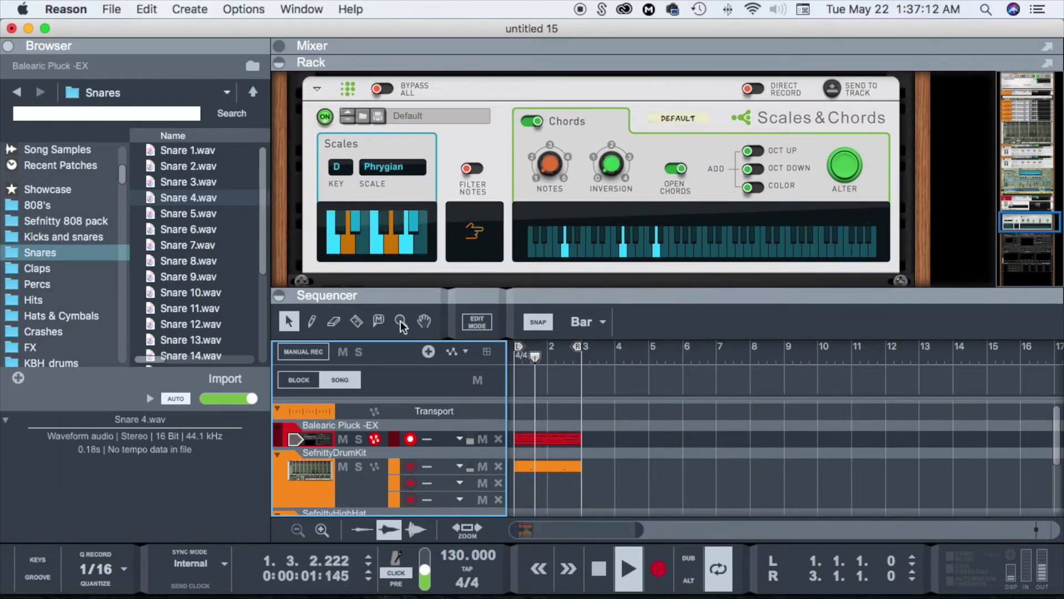
Step: Unfold the Scales & Chords player on the Sefnitty808 track and set its scale to Phrygian
{"action": "scroll", "coordinate": [322, 477], "scroll_direction": "down", "scroll_amount": 3}
{"action": "left_click", "coordinate": [326, 496]}
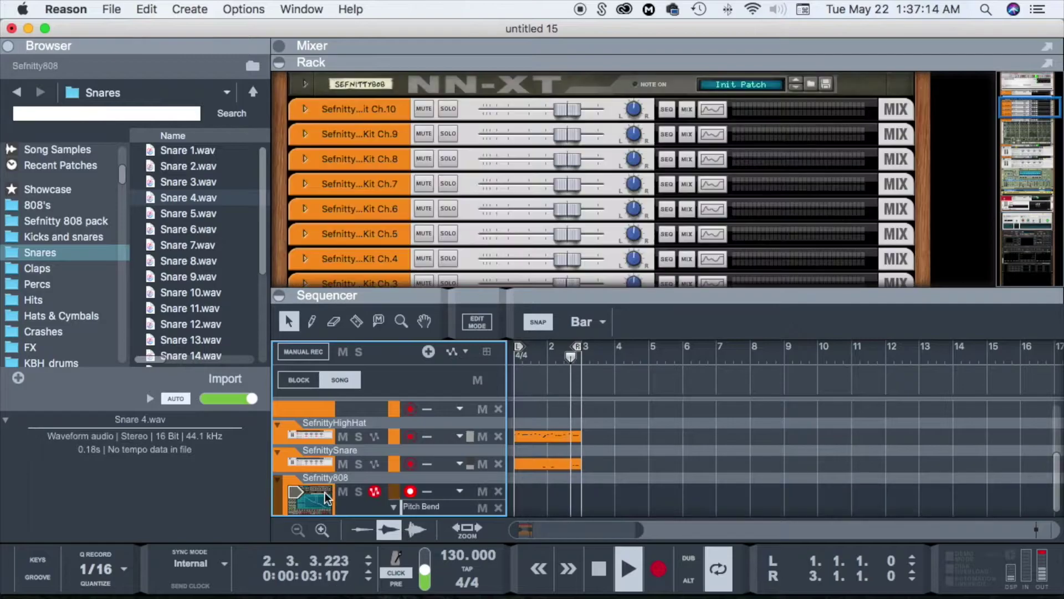
{"action": "scroll", "coordinate": [414, 208], "scroll_direction": "up", "scroll_amount": 5}
{"action": "left_click", "coordinate": [318, 217]}
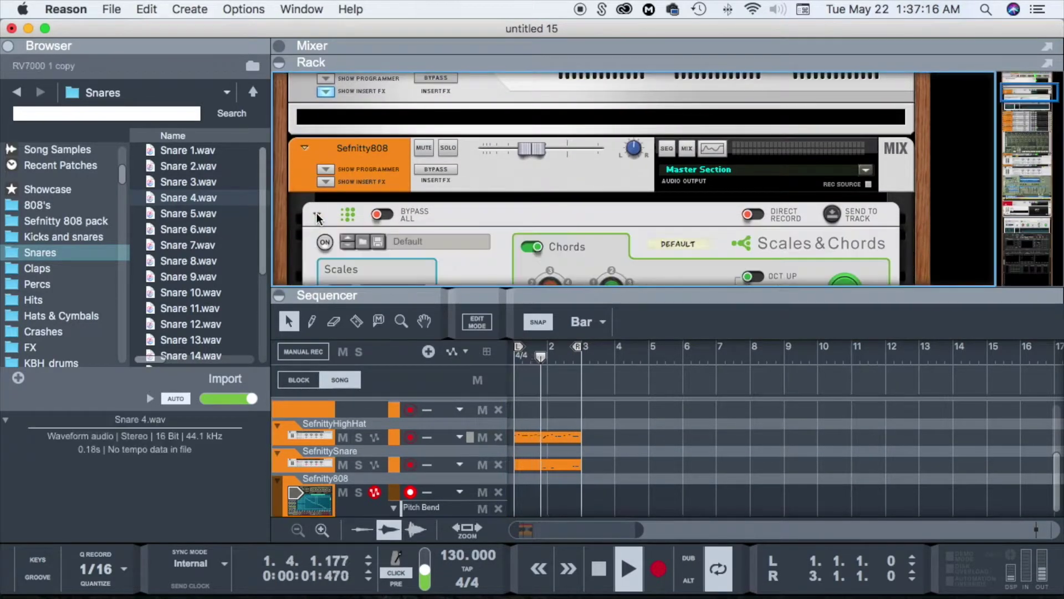
{"action": "left_click", "coordinate": [358, 227]}
{"action": "scroll", "coordinate": [359, 218], "scroll_direction": "down", "scroll_amount": 3}
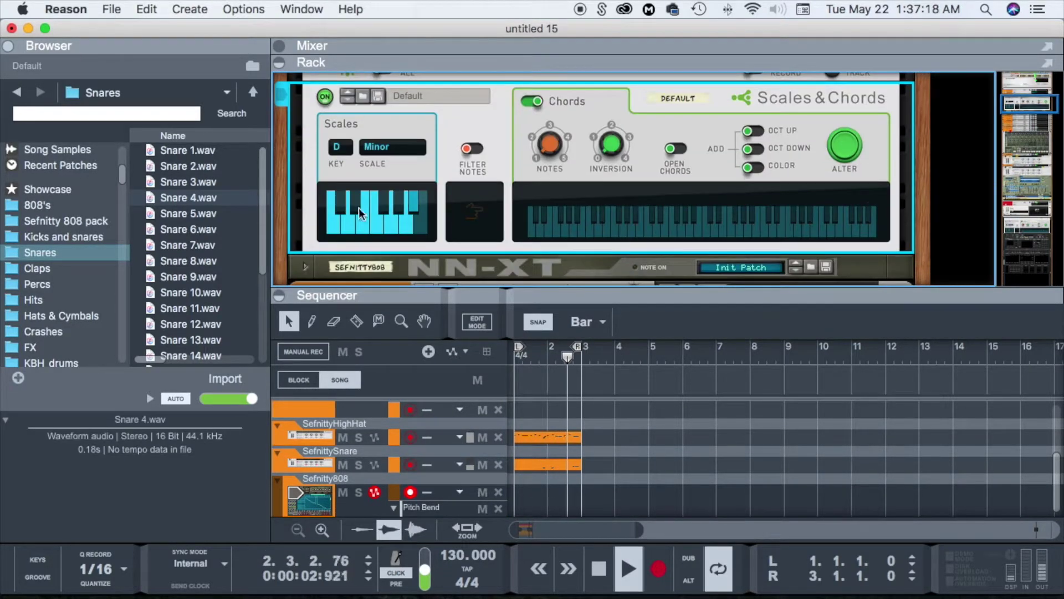
{"action": "left_click", "coordinate": [381, 148]}
{"action": "left_click", "coordinate": [409, 220]}
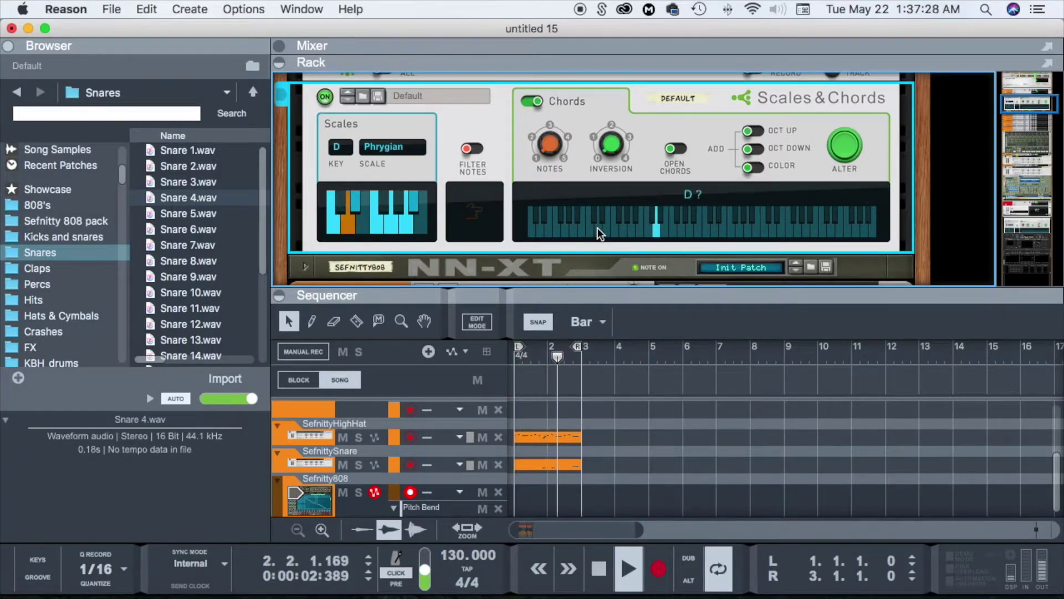
Step: Unfold the Sefnitty808 NN-XT sampler and select its 808 6.wav sample zone
{"action": "scroll", "coordinate": [597, 228], "scroll_direction": "down", "scroll_amount": 3}
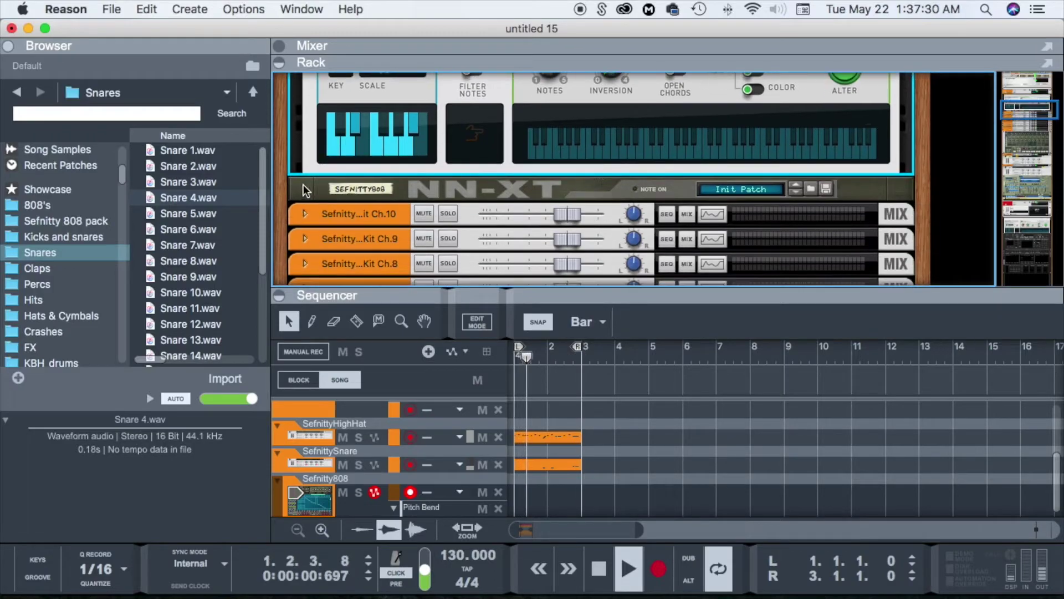
{"action": "left_click", "coordinate": [306, 189]}
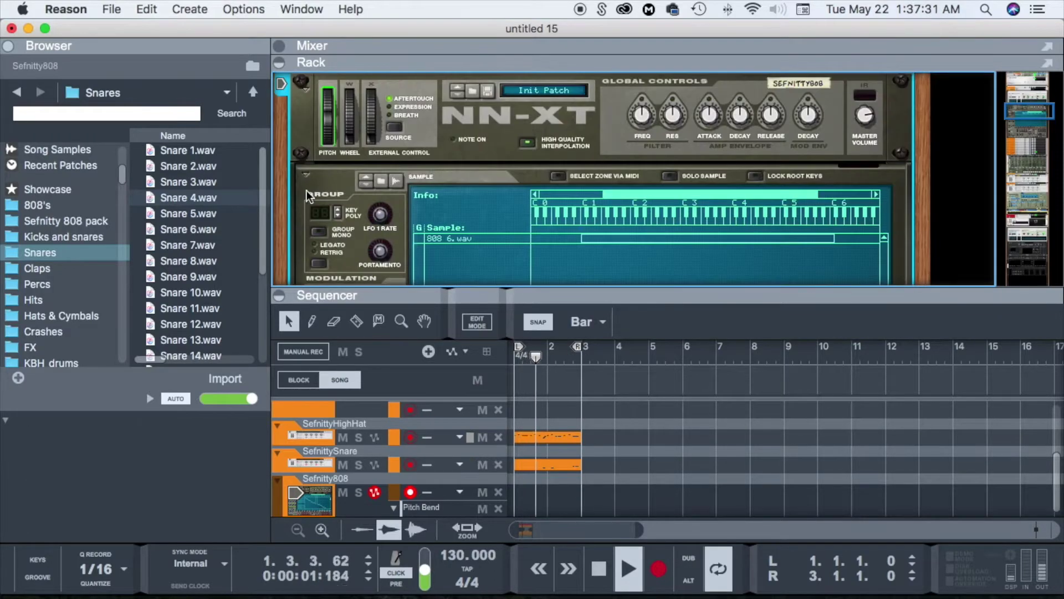
{"action": "left_click", "coordinate": [691, 240]}
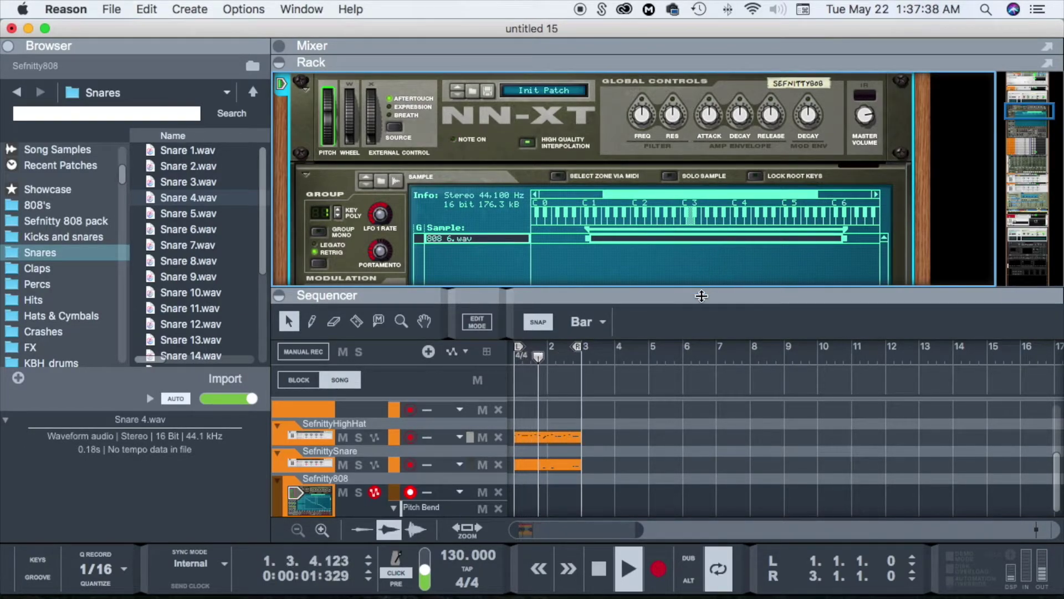
Step: Duplicate the melody, drum kit, hi-hat and snare clips into bars 3 and 4, and extend the loop end to bar 5
{"action": "left_click_drag", "start_coordinate": [700, 288], "coordinate": [570, 139]}
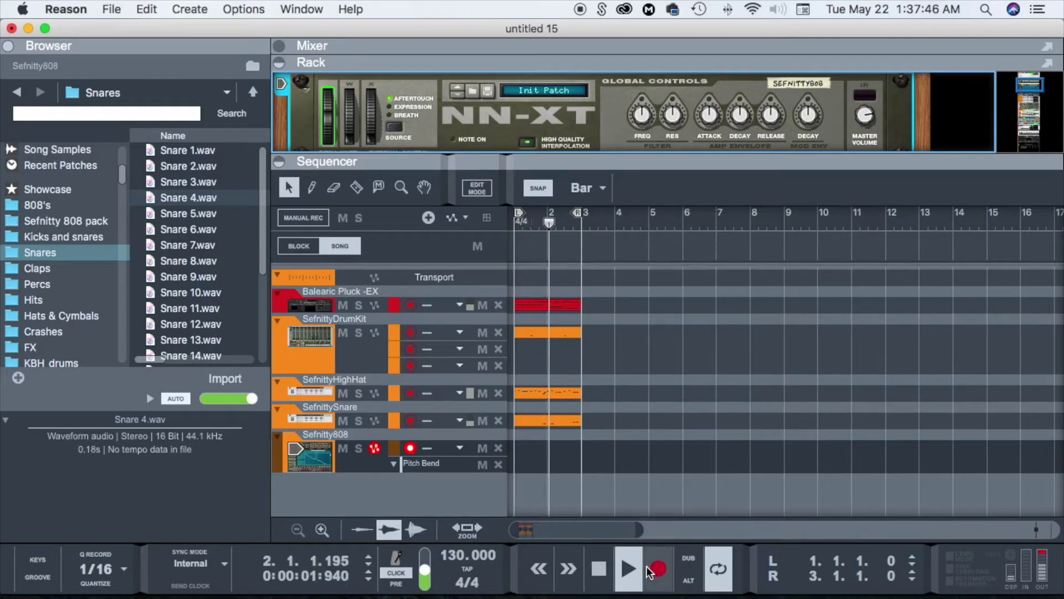
{"action": "left_click_drag", "start_coordinate": [597, 290], "coordinate": [597, 430]}
{"action": "left_click_drag", "start_coordinate": [579, 216], "coordinate": [648, 216]}
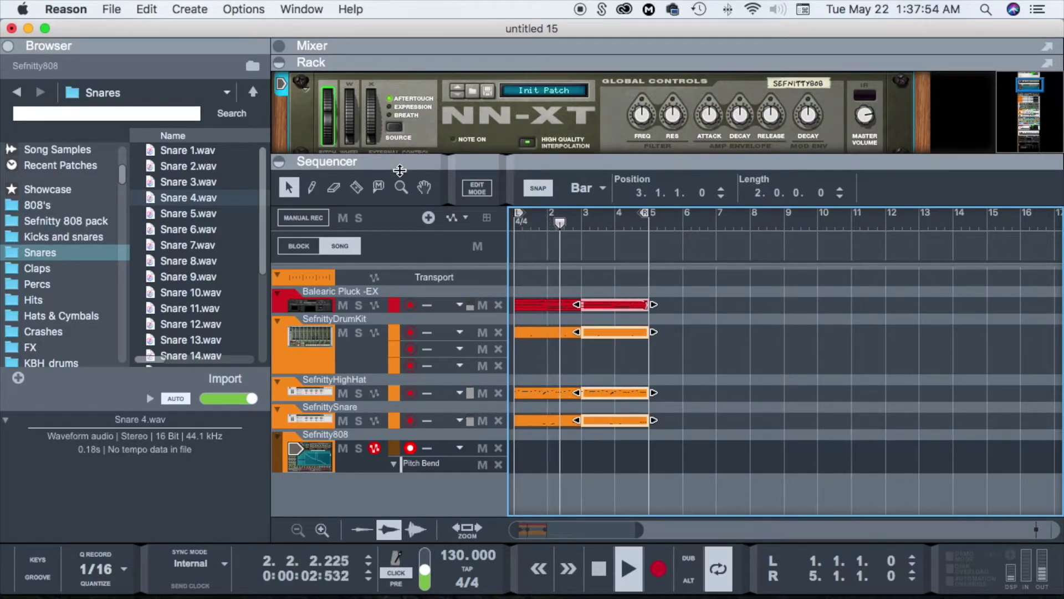
Step: Enlarge the rack area and look through the rack devices and the browser's patch and sample lists
{"action": "left_click_drag", "start_coordinate": [401, 169], "coordinate": [401, 291]}
{"action": "scroll", "coordinate": [55, 269], "scroll_direction": "down", "scroll_amount": 8}
{"action": "scroll", "coordinate": [504, 206], "scroll_direction": "down", "scroll_amount": 10}
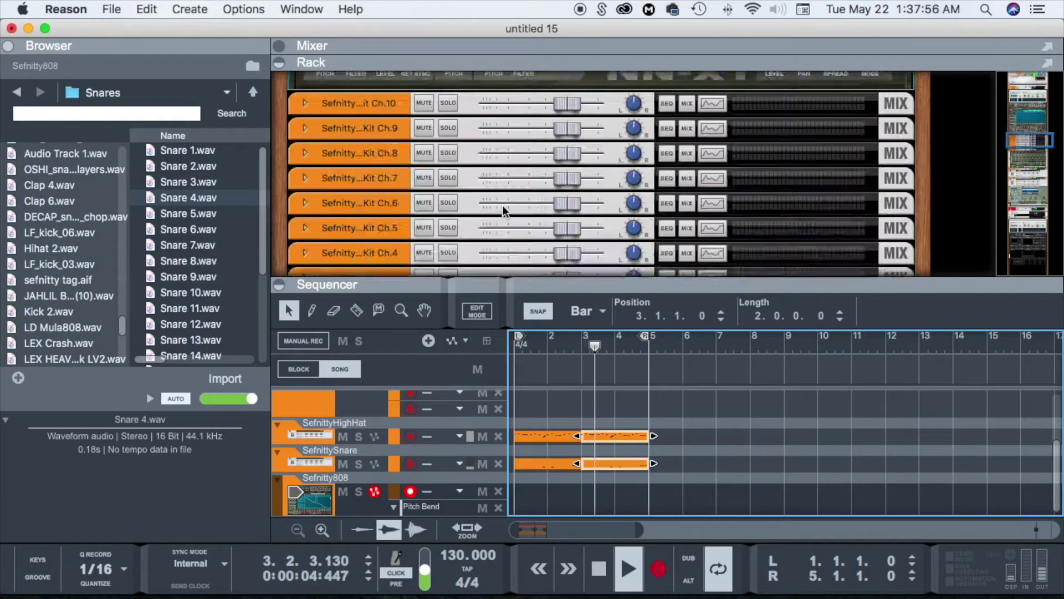
{"action": "scroll", "coordinate": [211, 244], "scroll_direction": "down", "scroll_amount": 1}
{"action": "scroll", "coordinate": [61, 264], "scroll_direction": "down", "scroll_amount": 4}
{"action": "scroll", "coordinate": [69, 248], "scroll_direction": "up", "scroll_amount": 10}
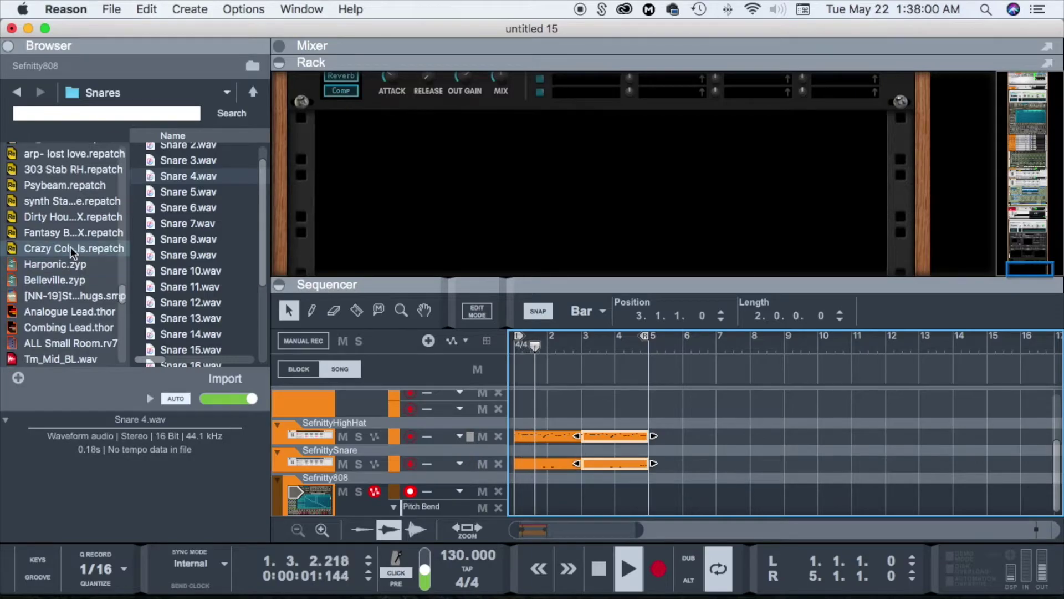
{"action": "scroll", "coordinate": [71, 247], "scroll_direction": "up", "scroll_amount": 4}
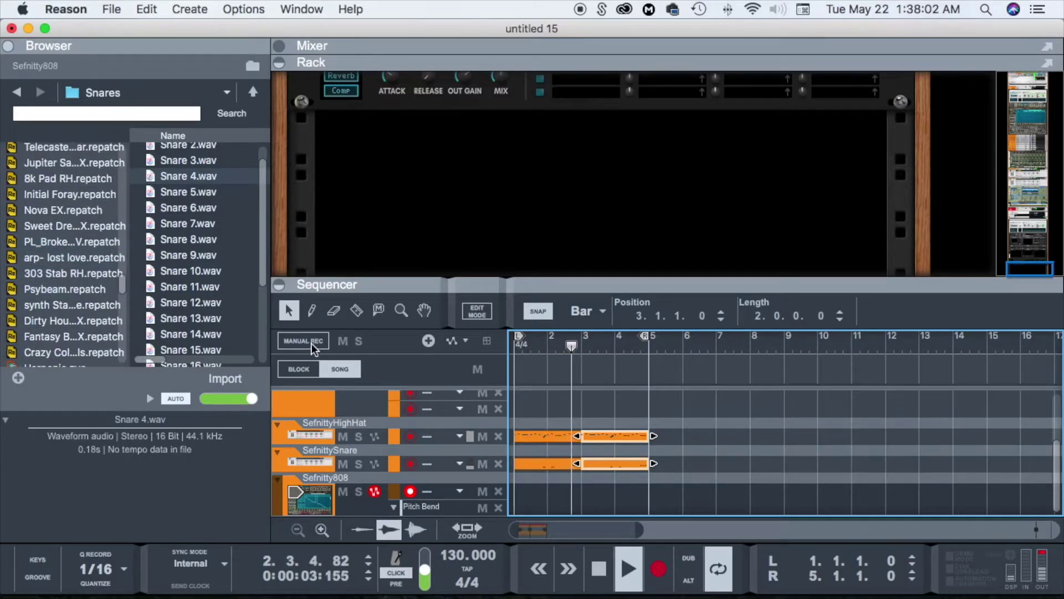
{"action": "scroll", "coordinate": [321, 461], "scroll_direction": "up", "scroll_amount": 3}
Step: Audition channel 6 of the SefnittyDrumKit Redrum and program a hit on its step 5
{"action": "left_click", "coordinate": [315, 458]}
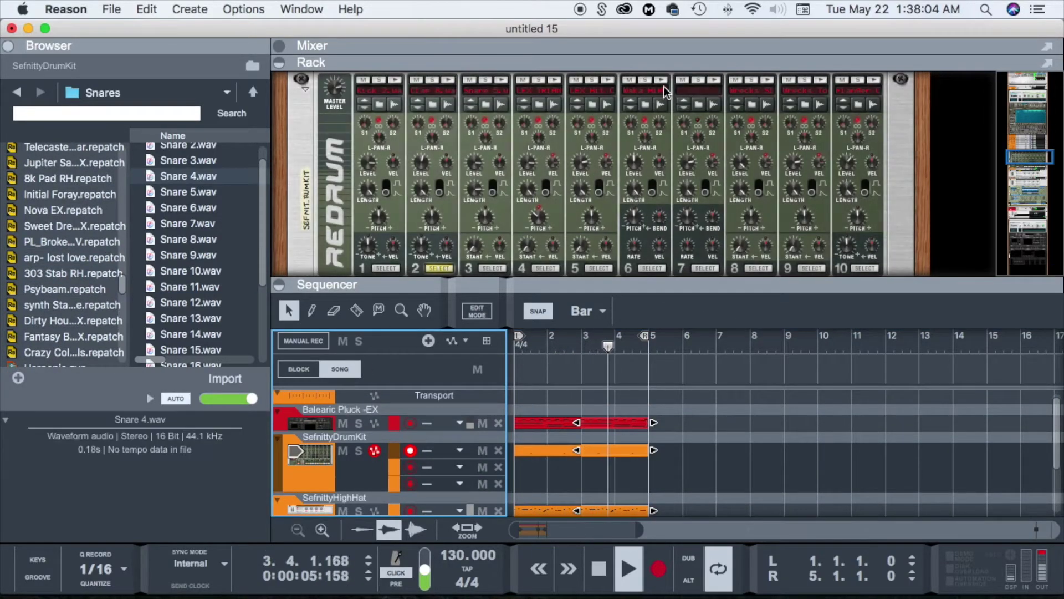
{"action": "left_click", "coordinate": [661, 80]}
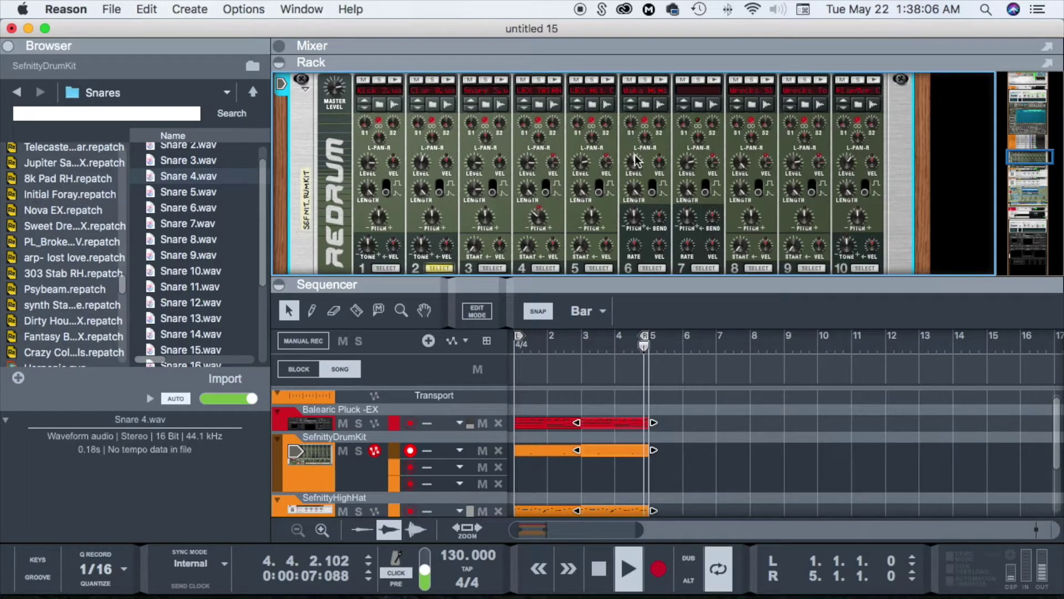
{"action": "scroll", "coordinate": [643, 166], "scroll_direction": "down", "scroll_amount": 4}
{"action": "left_click", "coordinate": [648, 120]}
{"action": "left_click", "coordinate": [626, 186]}
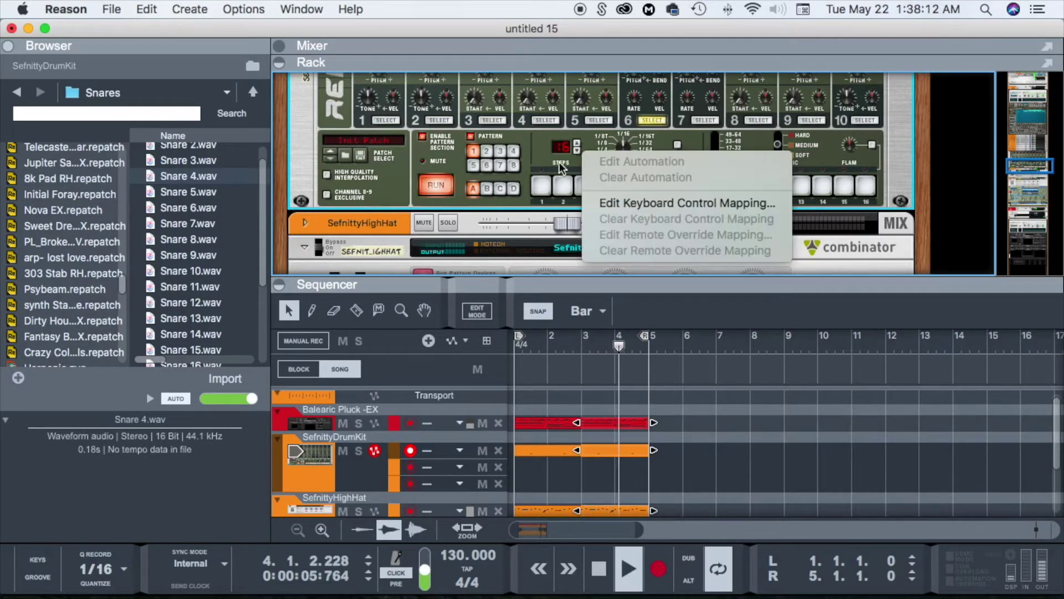
Step: Copy the Redrum channel 6 pattern to a second lane of the SefnittyDrumKit track, filling the four-bar loop
{"action": "left_click", "coordinate": [583, 157]}
{"action": "right_click", "coordinate": [590, 158]}
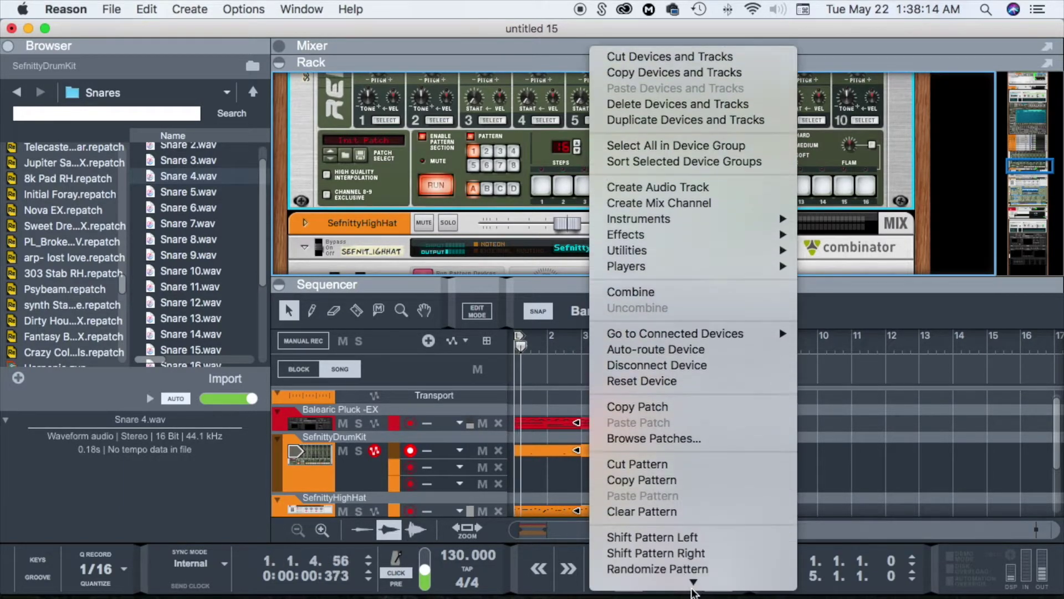
{"action": "left_click", "coordinate": [657, 438]}
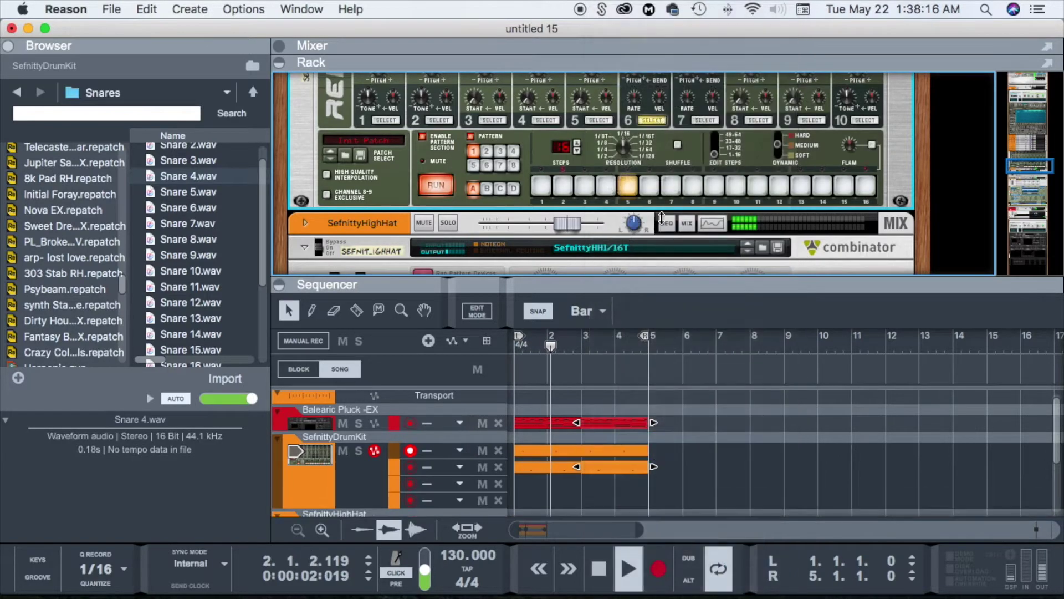
Step: Try to record a drum take on the third lane of the SefnittyDrumKit track
{"action": "scroll", "coordinate": [844, 131], "scroll_direction": "up", "scroll_amount": 5}
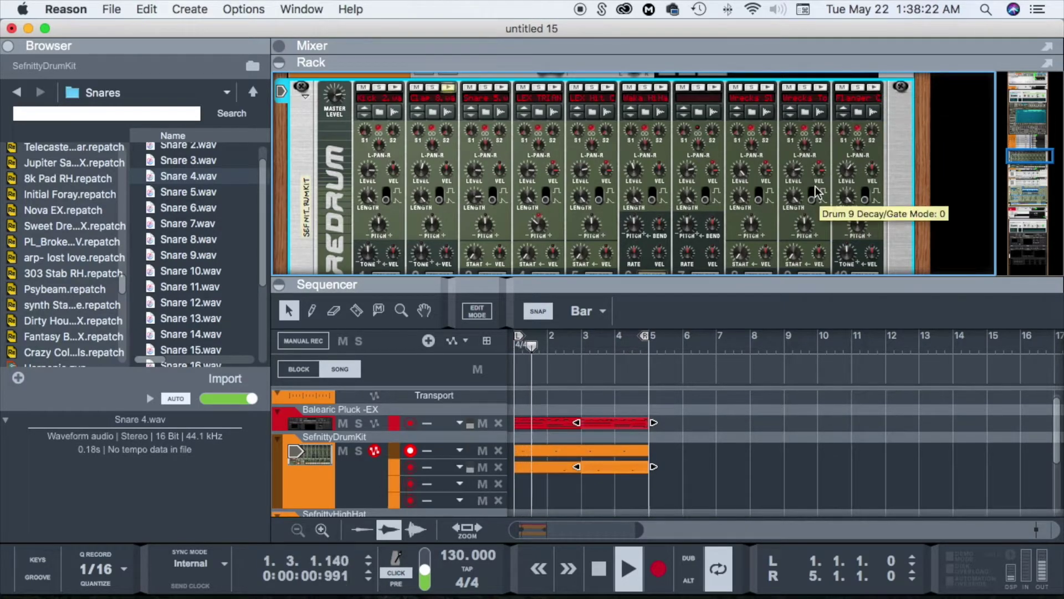
{"action": "scroll", "coordinate": [815, 191], "scroll_direction": "down", "scroll_amount": 4}
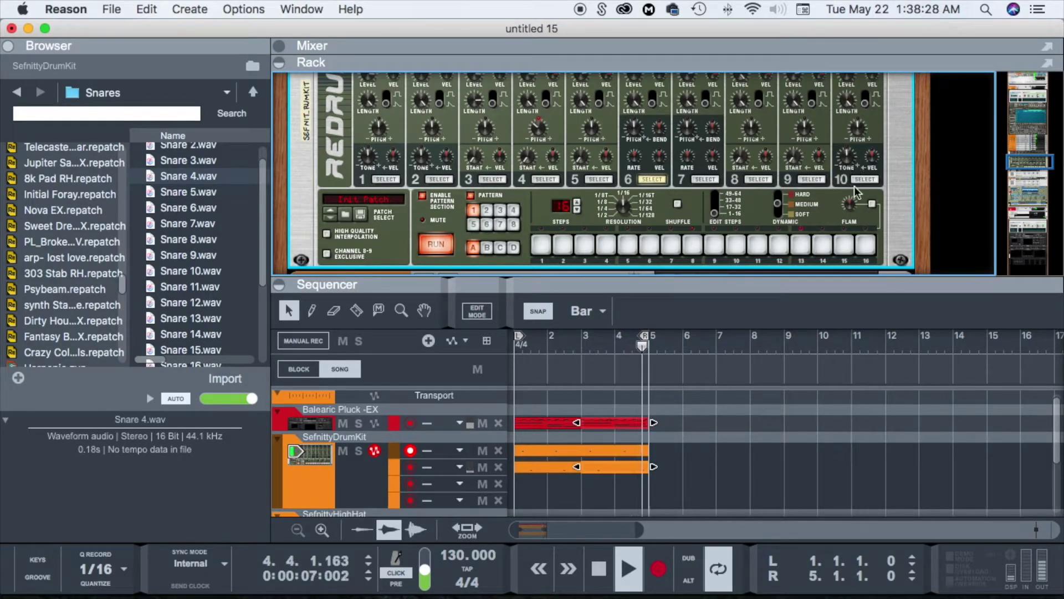
{"action": "left_click", "coordinate": [658, 567]}
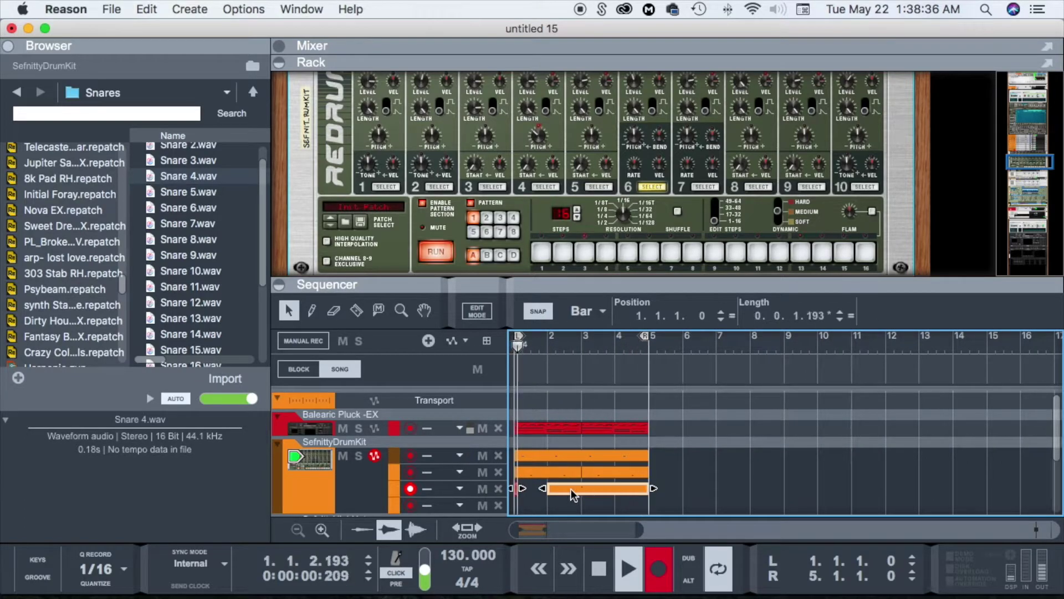
{"action": "left_click", "coordinate": [649, 559]}
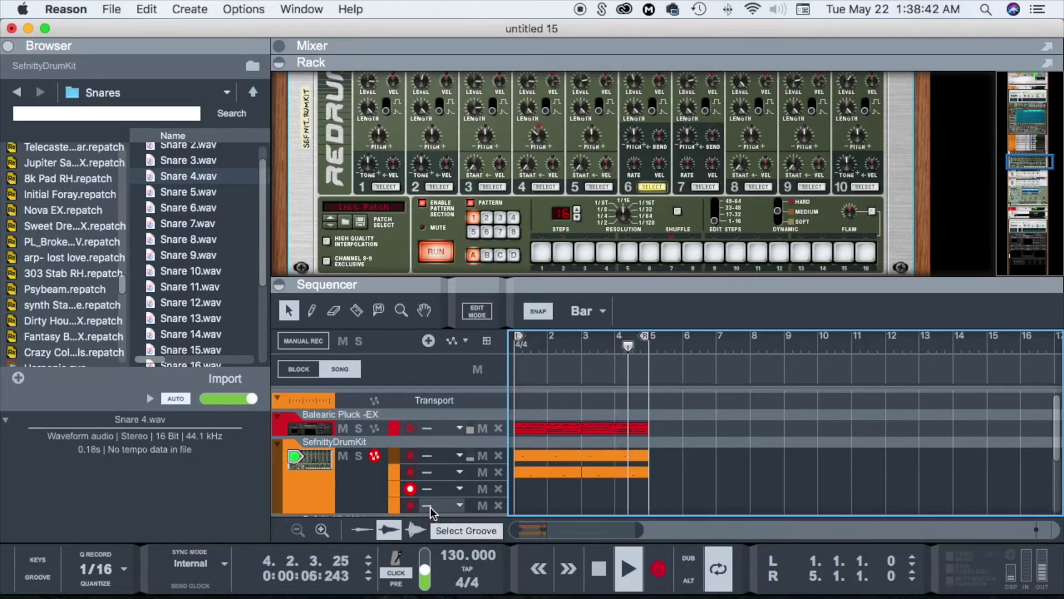
Step: Record a one-bar take at bar 1 on the third lane of the SefnittyDrumKit track
{"action": "left_click", "coordinate": [658, 568]}
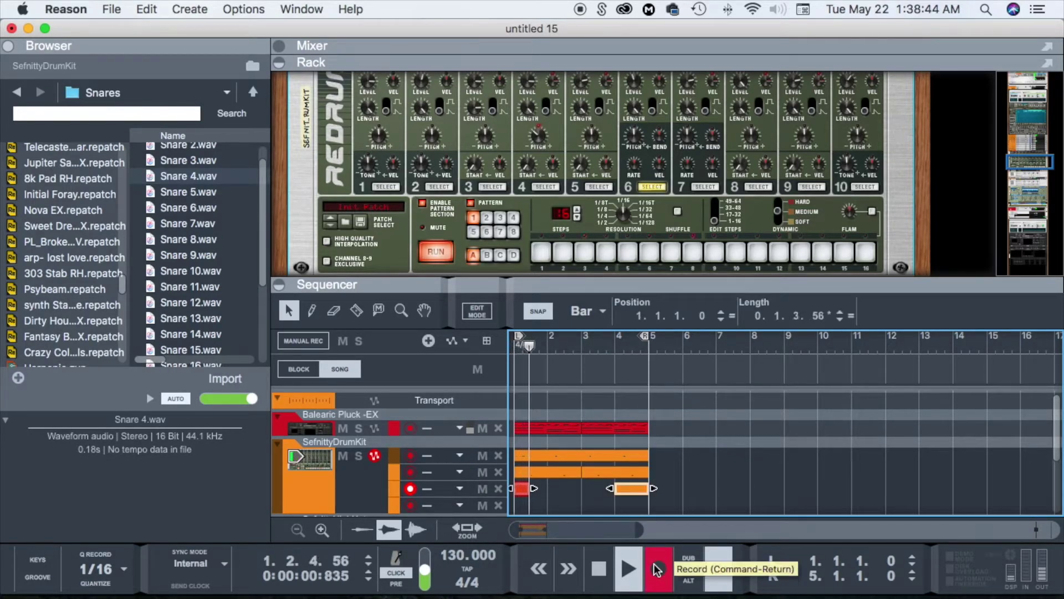
{"action": "left_click", "coordinate": [658, 568]}
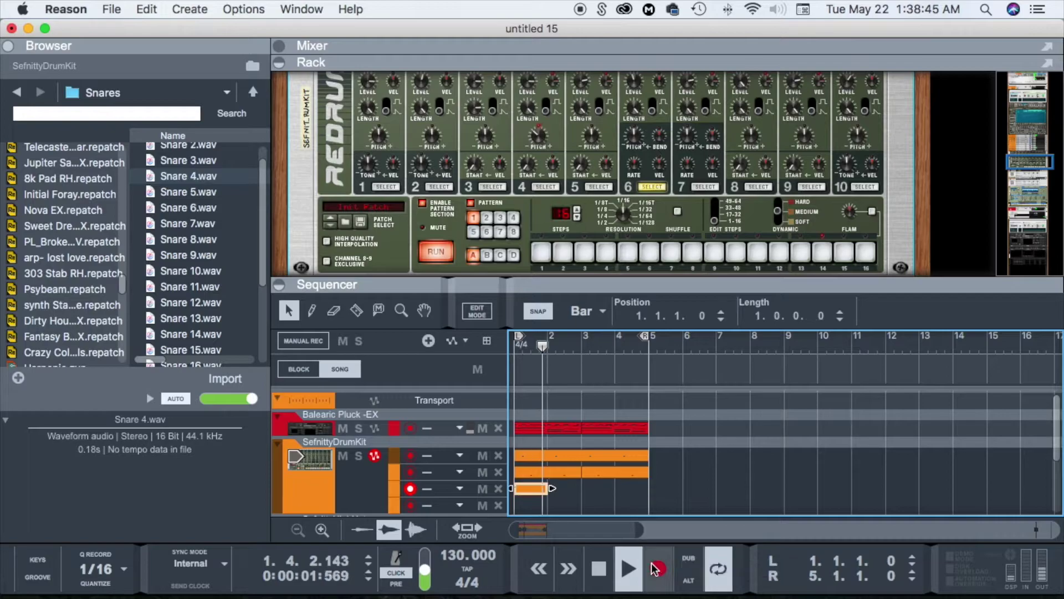
{"action": "right_click", "coordinate": [542, 496]}
{"action": "left_click", "coordinate": [582, 564]}
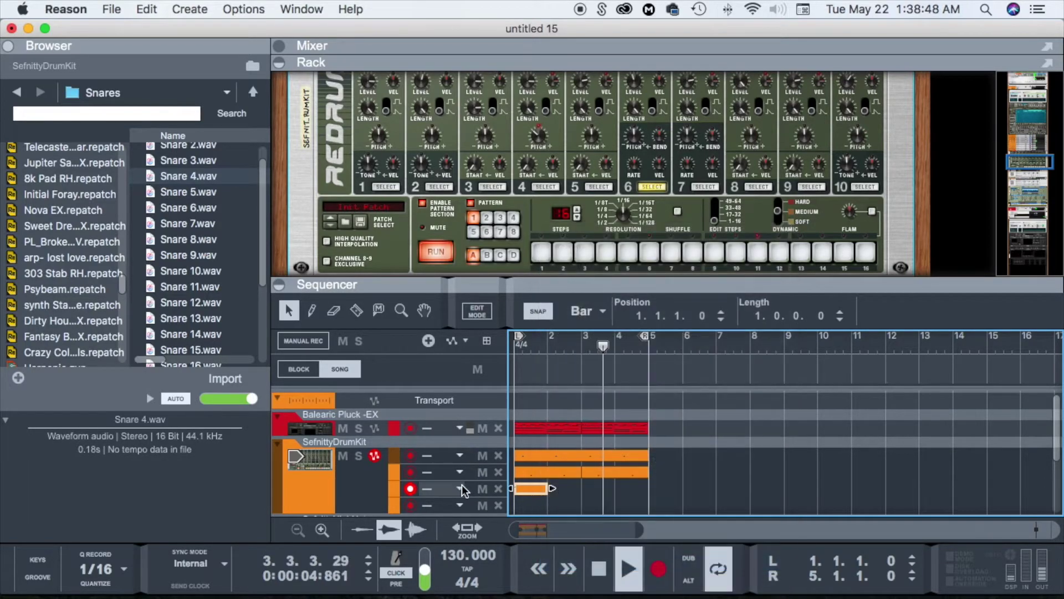
Step: Try two drum takes on the fourth lane of the SefnittyDrumKit track, erasing each recorded clip
{"action": "scroll", "coordinate": [626, 389], "scroll_direction": "down", "scroll_amount": 3}
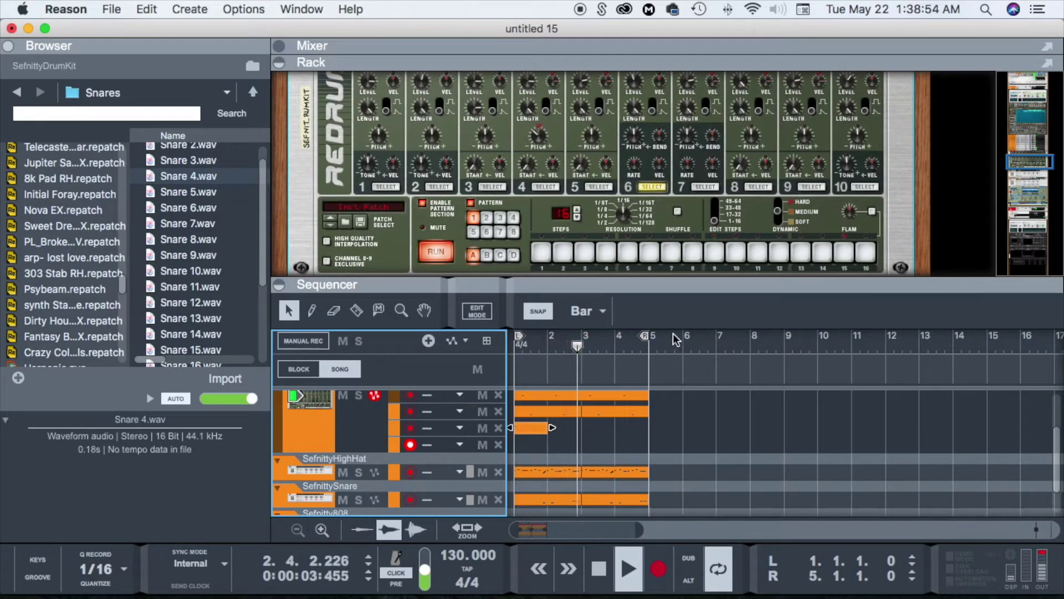
{"action": "left_click_drag", "start_coordinate": [578, 288], "coordinate": [572, 403]}
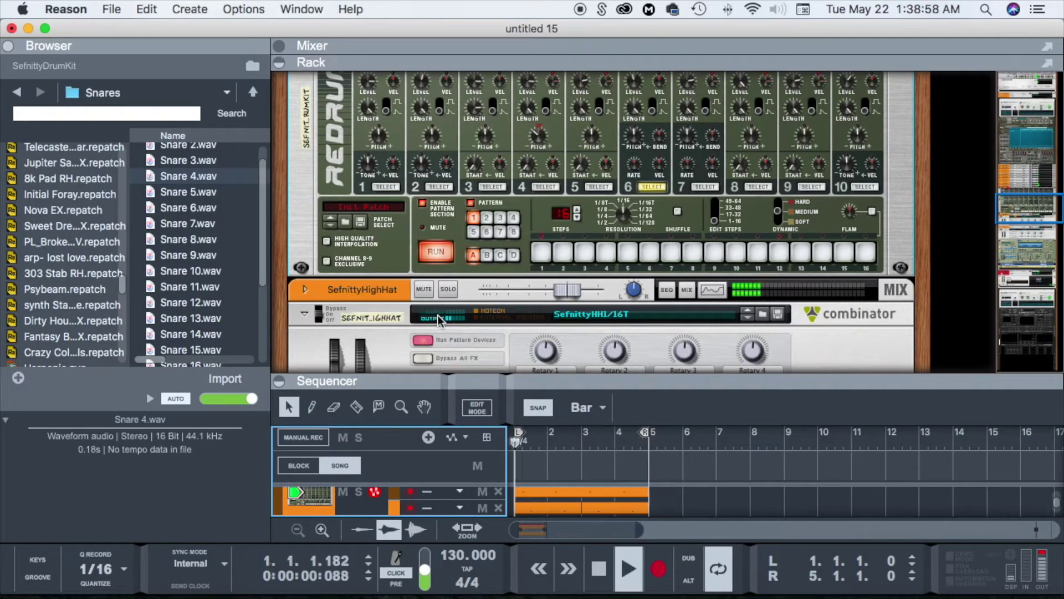
{"action": "scroll", "coordinate": [496, 322], "scroll_direction": "up", "scroll_amount": 5}
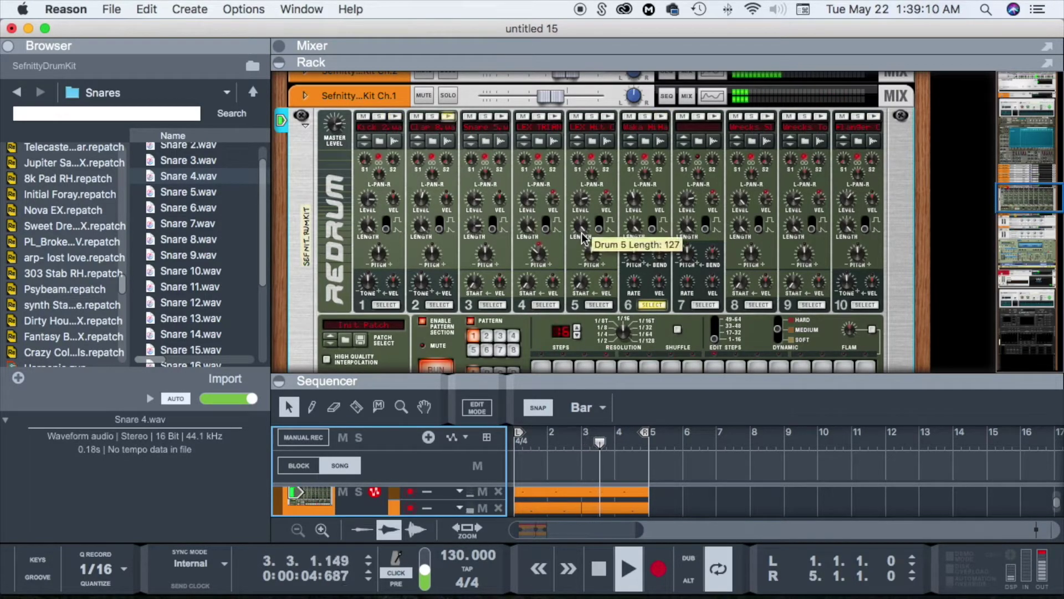
{"action": "left_click_drag", "start_coordinate": [466, 381], "coordinate": [465, 259]}
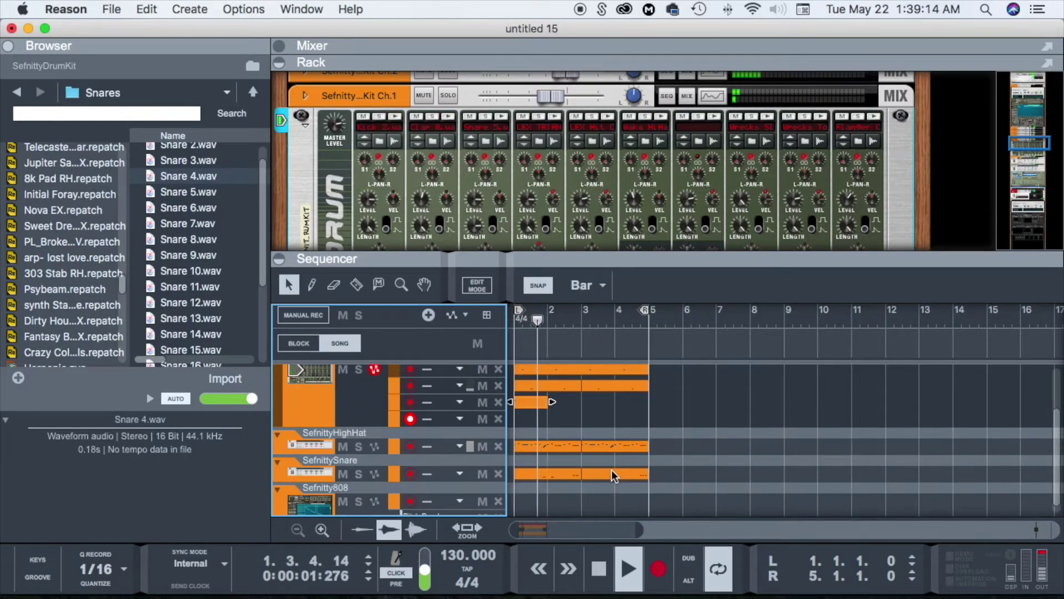
{"action": "left_click", "coordinate": [658, 571]}
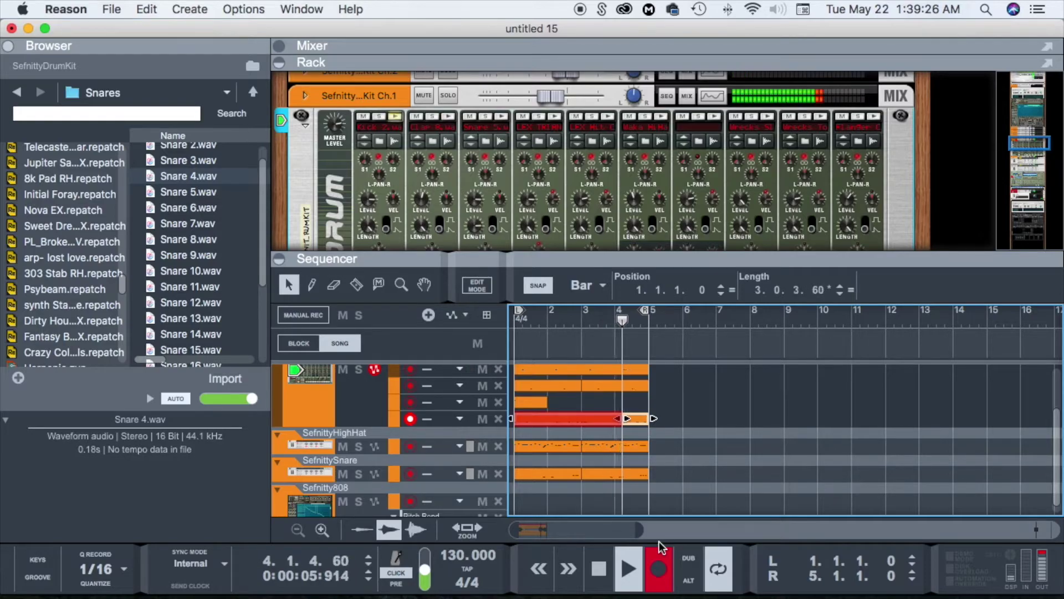
{"action": "left_click", "coordinate": [668, 558]}
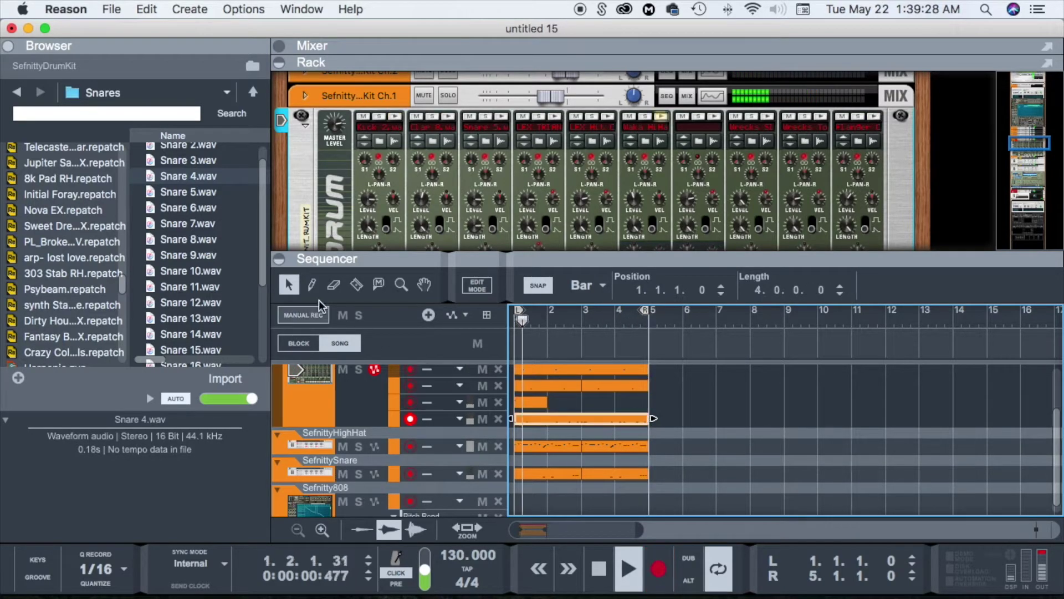
{"action": "left_click", "coordinate": [333, 284]}
{"action": "left_click", "coordinate": [579, 418]}
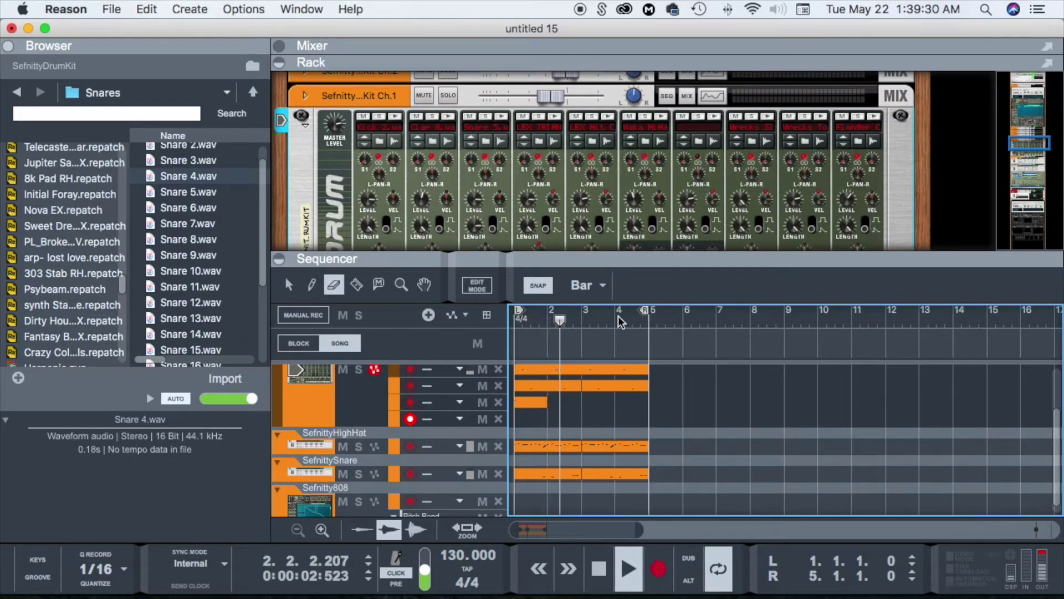
{"action": "key", "text": "super+Return"}
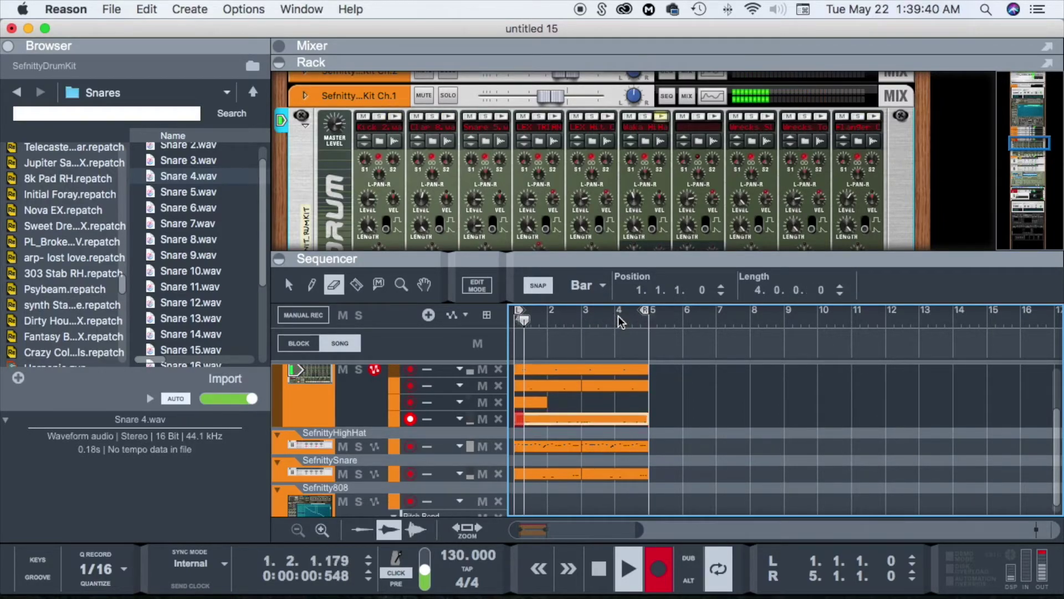
{"action": "left_click", "coordinate": [657, 571]}
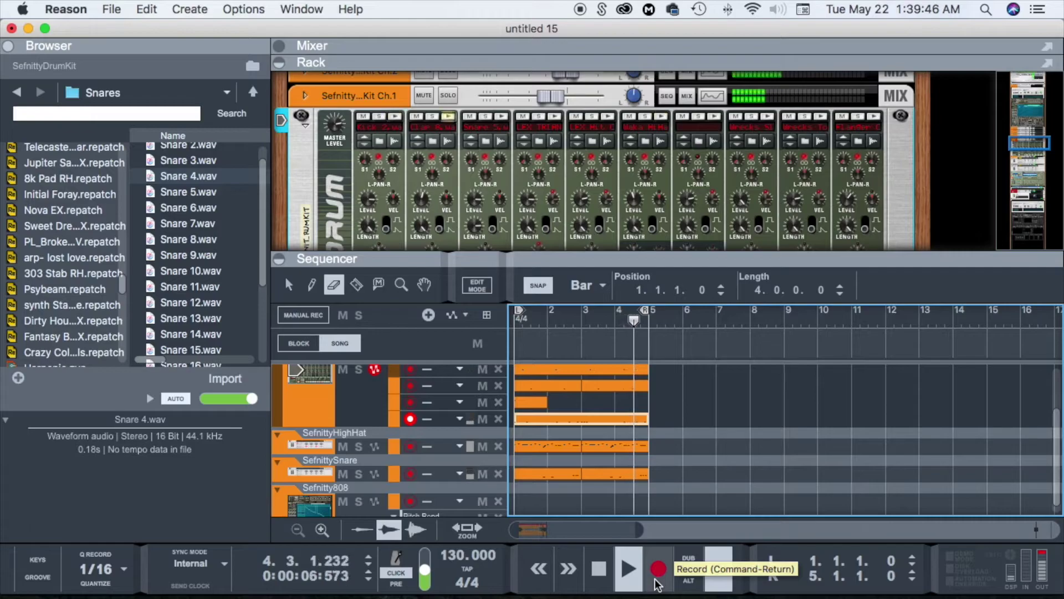
{"action": "left_click", "coordinate": [577, 419]}
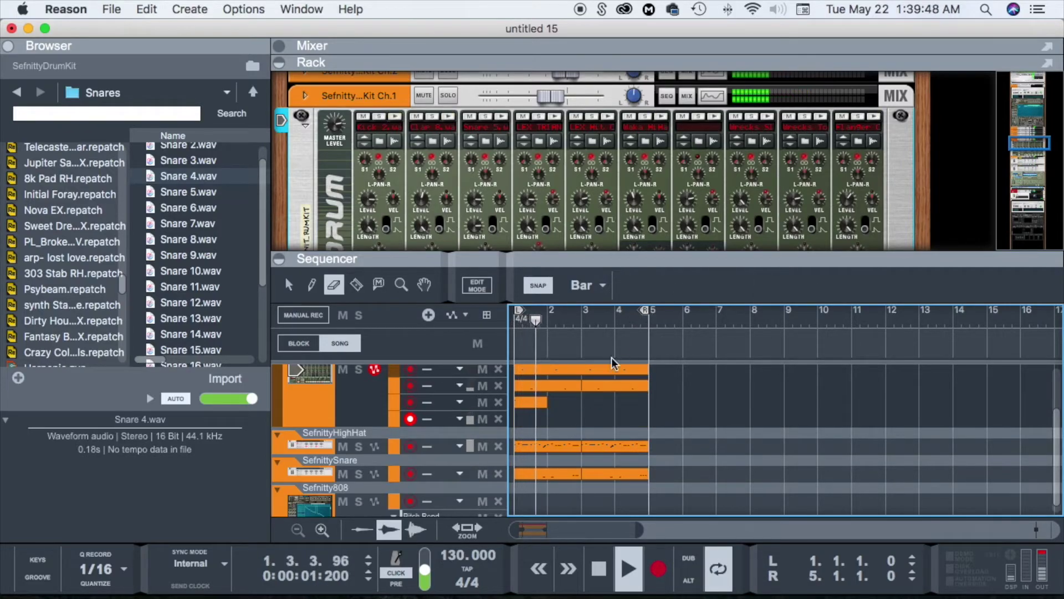
Step: Look through the mixer's channel strips and examine the SefnittyHighHat channel's inserts and sends
{"action": "left_click", "coordinate": [313, 507]}
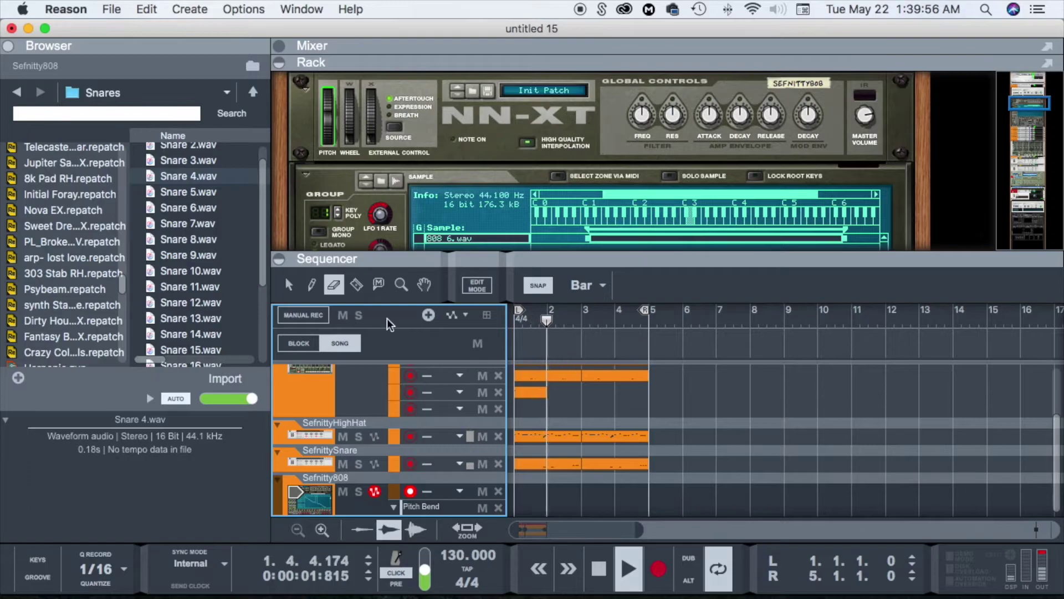
{"action": "scroll", "coordinate": [523, 201], "scroll_direction": "up", "scroll_amount": 10}
{"action": "scroll", "coordinate": [525, 202], "scroll_direction": "up", "scroll_amount": 2}
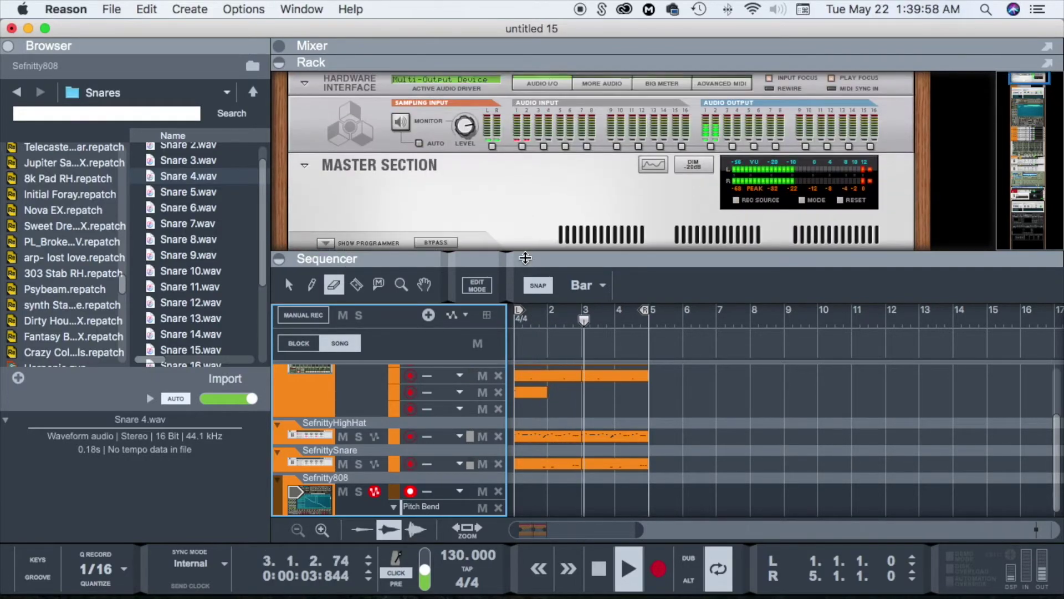
{"action": "left_click_drag", "start_coordinate": [524, 258], "coordinate": [524, 436]}
{"action": "scroll", "coordinate": [67, 226], "scroll_direction": "up", "scroll_amount": 15}
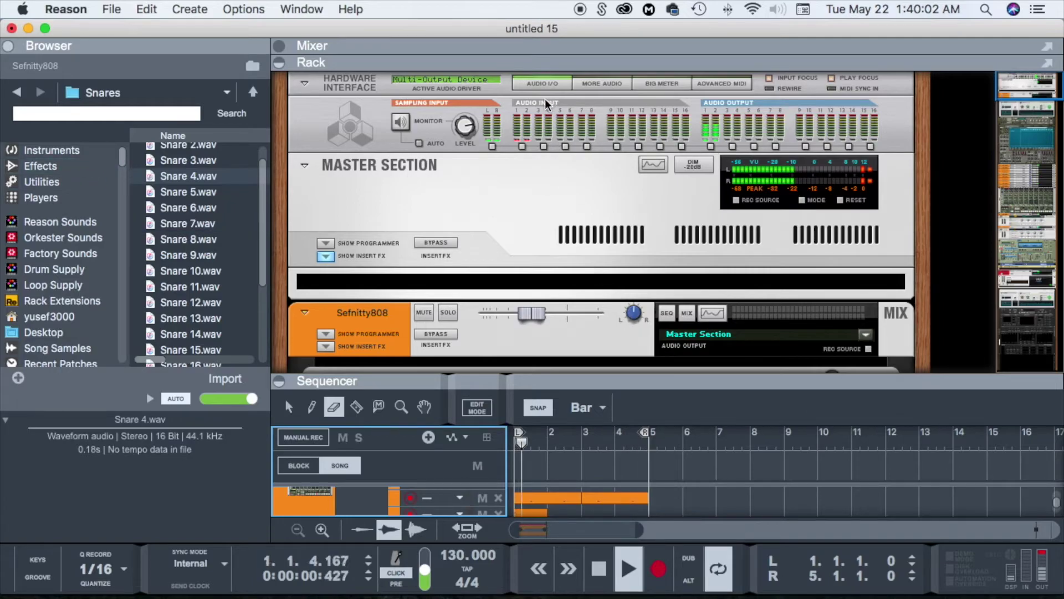
{"action": "left_click_drag", "start_coordinate": [539, 63], "coordinate": [549, 300]}
{"action": "scroll", "coordinate": [759, 140], "scroll_direction": "right", "scroll_amount": 5}
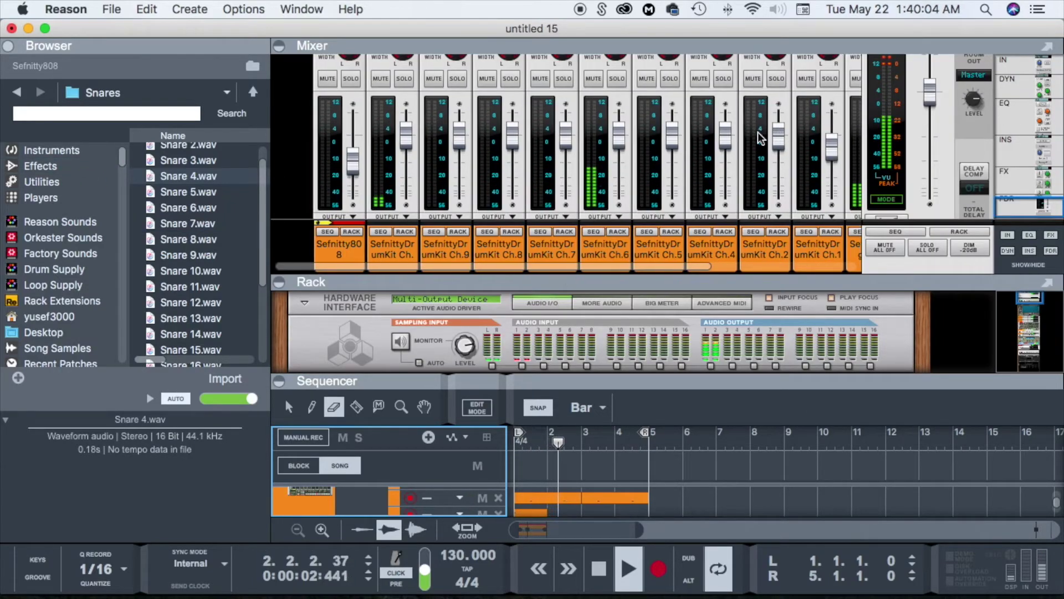
{"action": "scroll", "coordinate": [704, 120], "scroll_direction": "up", "scroll_amount": 10}
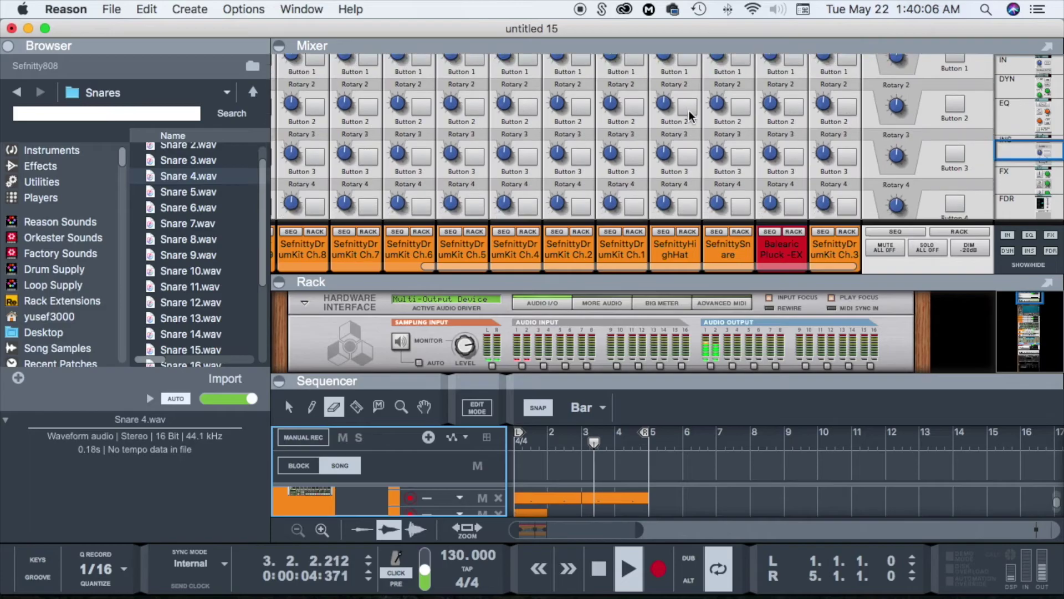
{"action": "left_click", "coordinate": [682, 233]}
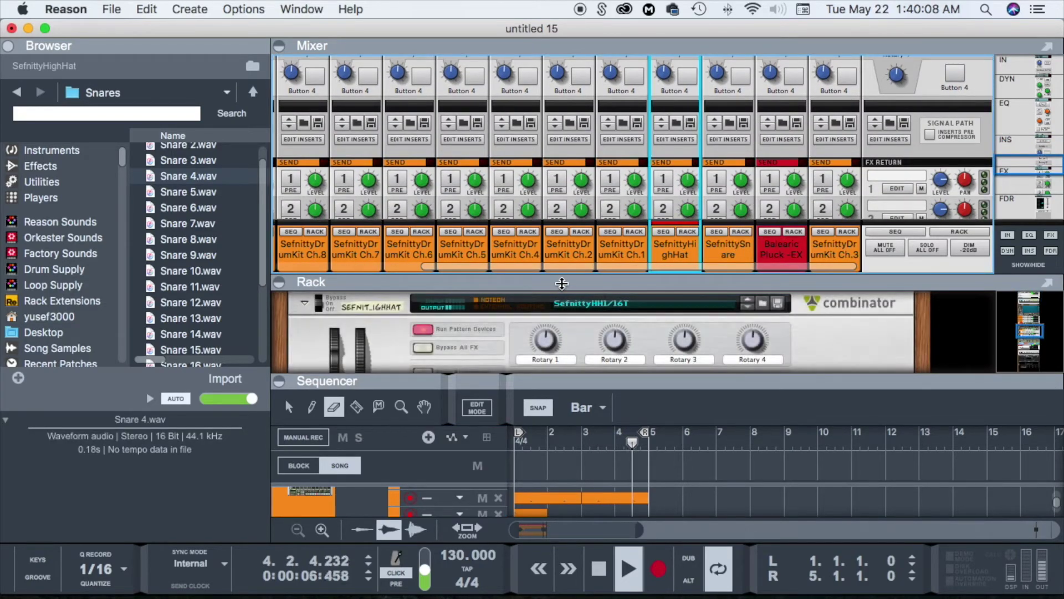
Step: Enlarge the rack and look through its devices for the SefnittyHighHat mix channel
{"action": "left_click_drag", "start_coordinate": [561, 282], "coordinate": [532, 62]}
{"action": "scroll", "coordinate": [498, 288], "scroll_direction": "down", "scroll_amount": 9}
{"action": "scroll", "coordinate": [498, 288], "scroll_direction": "up", "scroll_amount": 6}
{"action": "scroll", "coordinate": [498, 289], "scroll_direction": "up", "scroll_amount": 8}
{"action": "scroll", "coordinate": [498, 288], "scroll_direction": "down", "scroll_amount": 6}
{"action": "scroll", "coordinate": [498, 289], "scroll_direction": "up", "scroll_amount": 3}
{"action": "scroll", "coordinate": [498, 287], "scroll_direction": "down", "scroll_amount": 8}
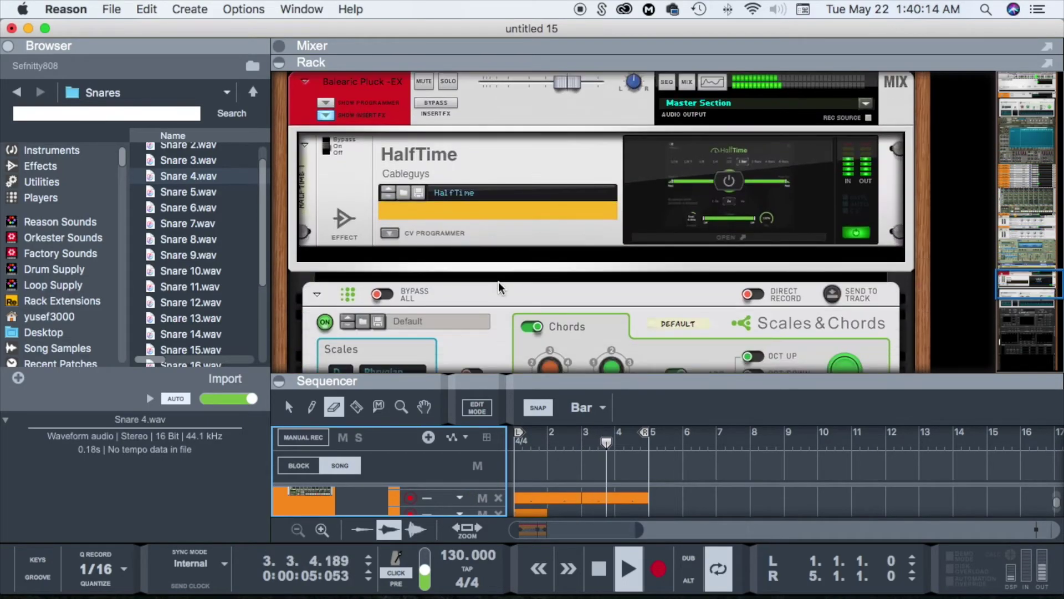
{"action": "scroll", "coordinate": [499, 287], "scroll_direction": "up", "scroll_amount": 8}
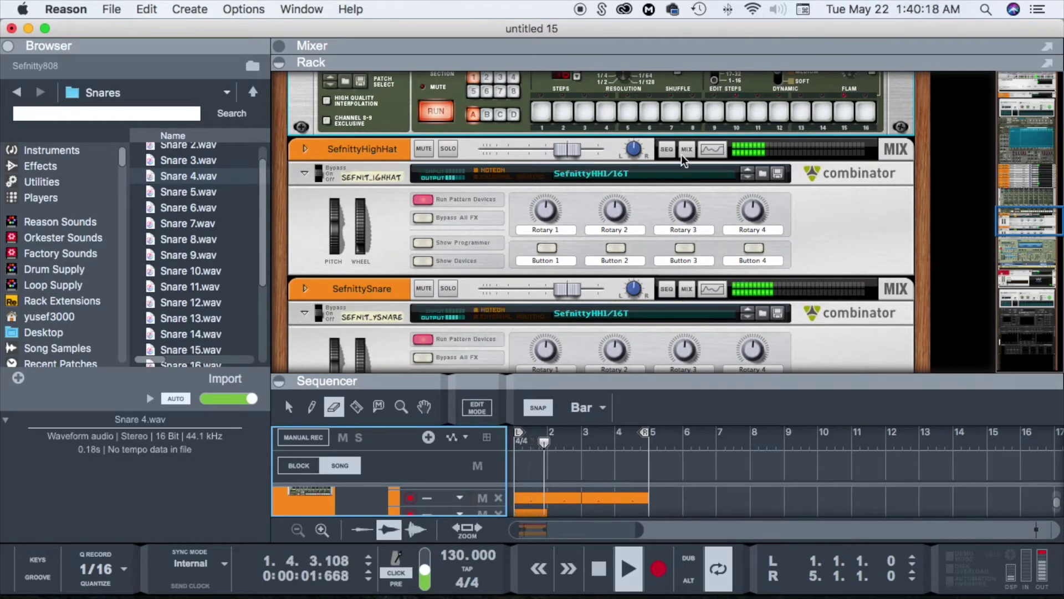
Step: In SefnittyHighHat's Spectrum EQ, raise the high-pass cutoff, enable the EQ and boost high frequencies about 11.4 dB at 5.17 kHz
{"action": "left_click", "coordinate": [713, 149]}
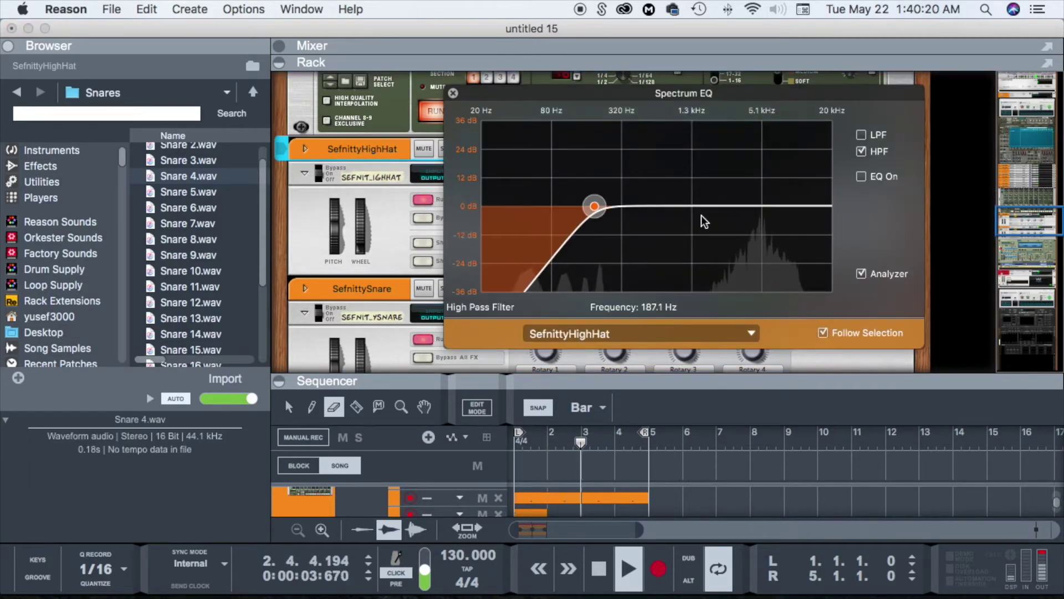
{"action": "left_click_drag", "start_coordinate": [595, 208], "coordinate": [763, 179]}
{"action": "left_click", "coordinate": [862, 176]}
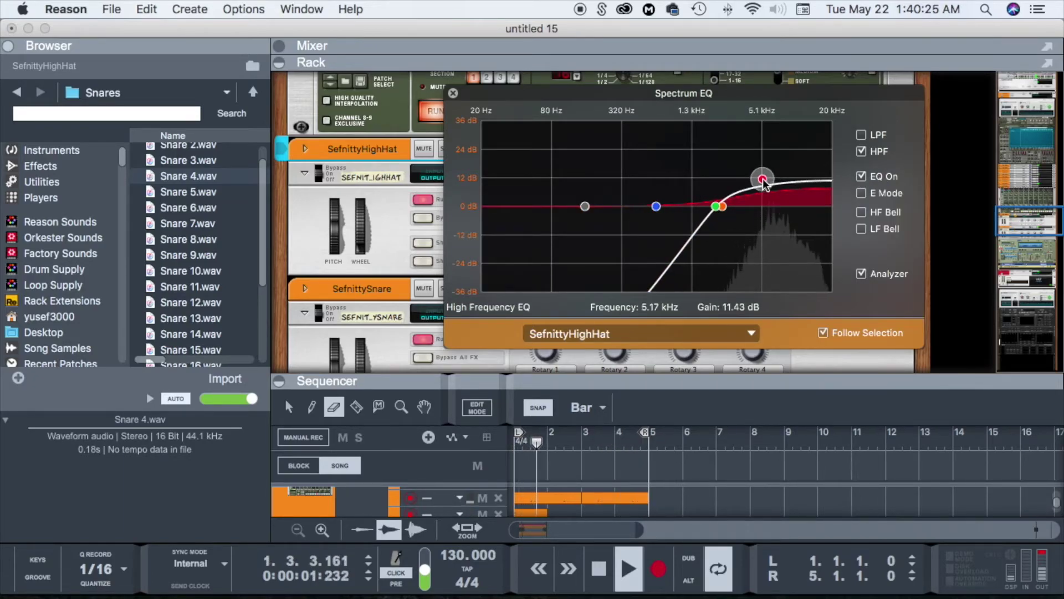
{"action": "left_click", "coordinate": [453, 94]}
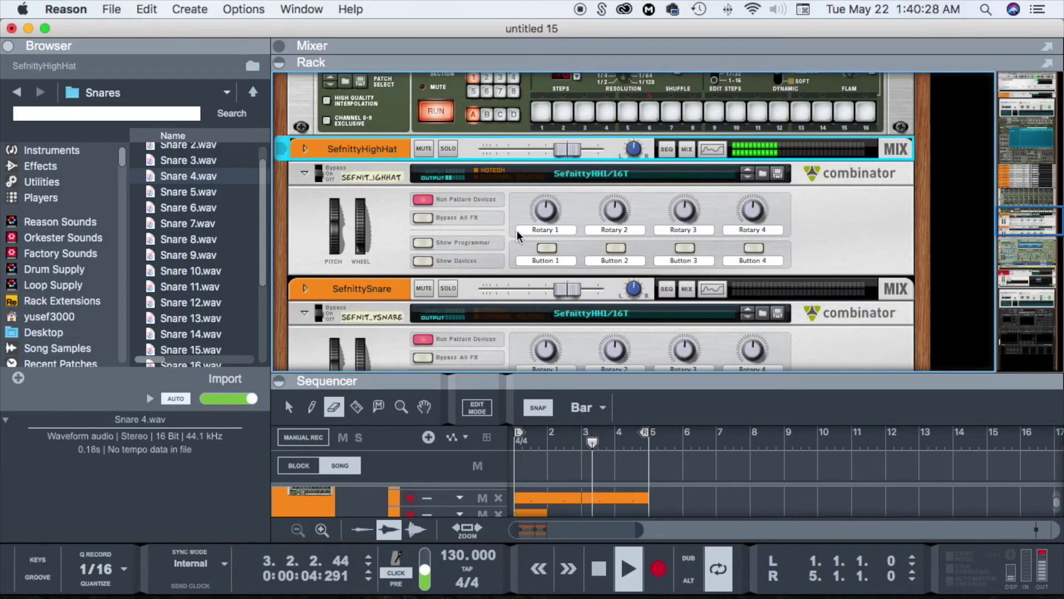
Step: Lower the SefnittyHighHat channel level slightly and add a PanCake2 effect to its inserts
{"action": "left_click_drag", "start_coordinate": [564, 150], "coordinate": [561, 150]}
{"action": "left_click", "coordinate": [305, 148]}
{"action": "left_click", "coordinate": [325, 183]}
{"action": "left_click", "coordinate": [42, 181]}
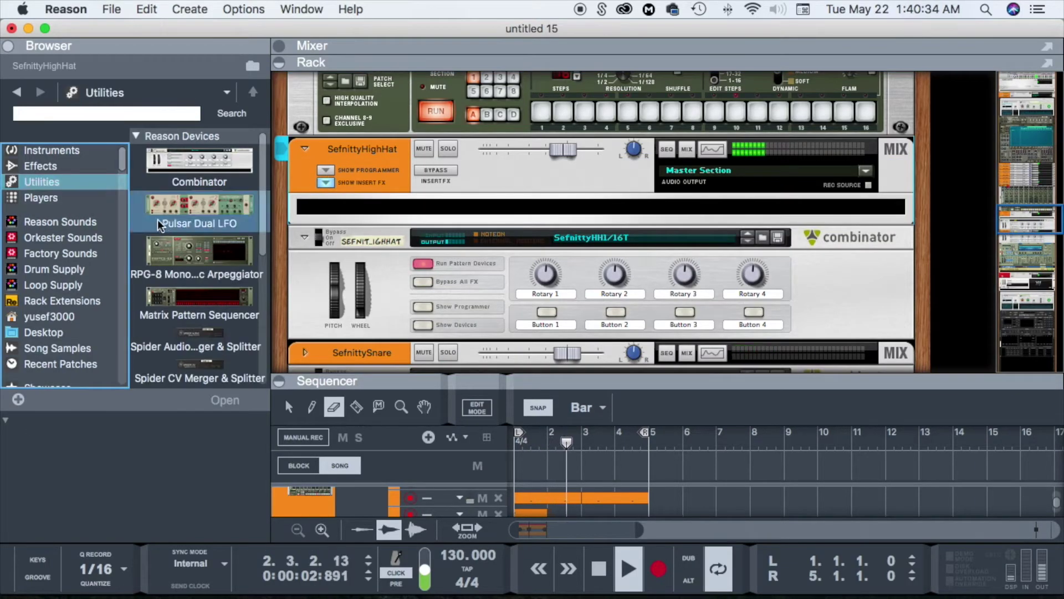
{"action": "left_click", "coordinate": [40, 166]}
{"action": "scroll", "coordinate": [166, 212], "scroll_direction": "down", "scroll_amount": 10}
{"action": "left_click_drag", "start_coordinate": [199, 283], "coordinate": [444, 233]}
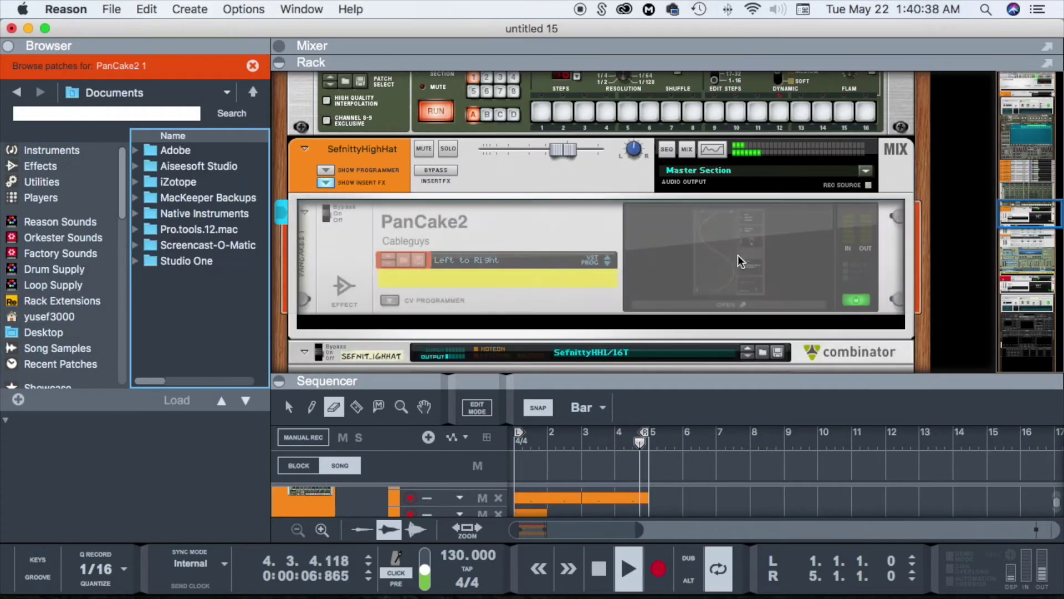
Step: Smooth the PanCake2 pan wave on the hi-hat and set its beat-synced LFO rate to 1/4
{"action": "left_click", "coordinate": [746, 306]}
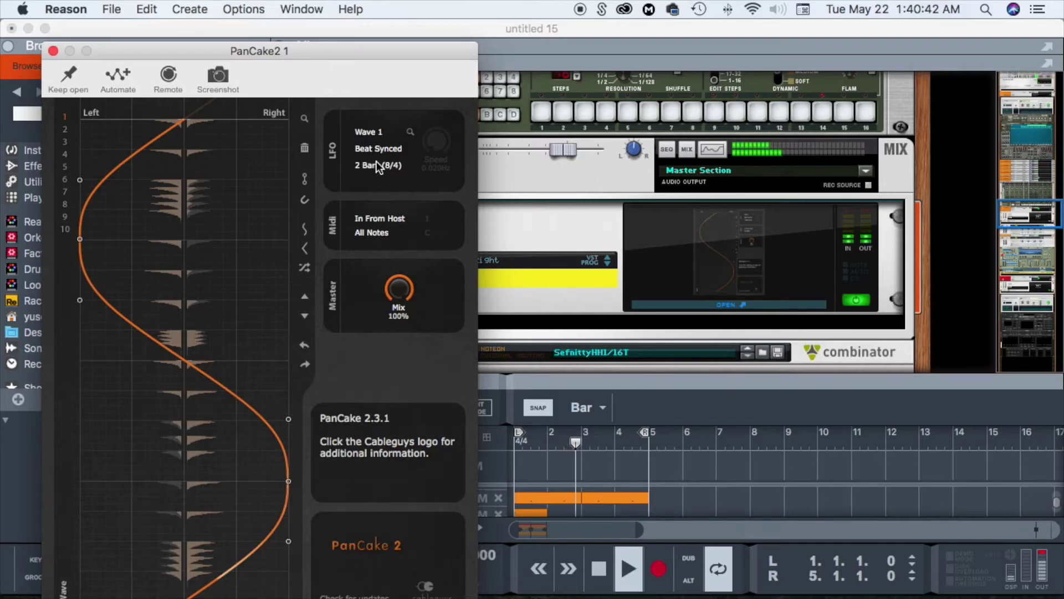
{"action": "left_click", "coordinate": [303, 227]}
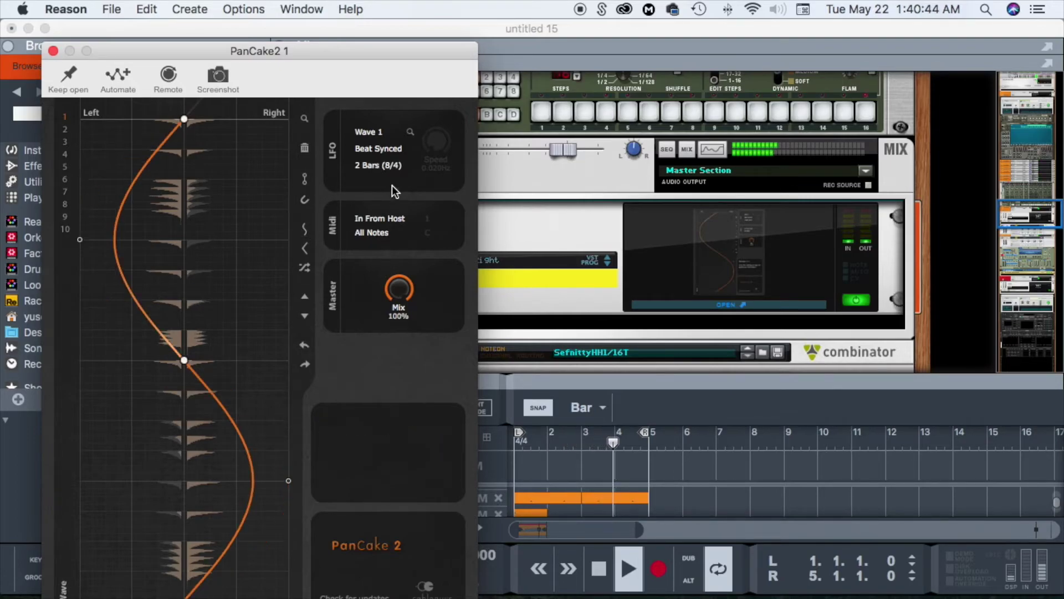
{"action": "left_click", "coordinate": [391, 164]}
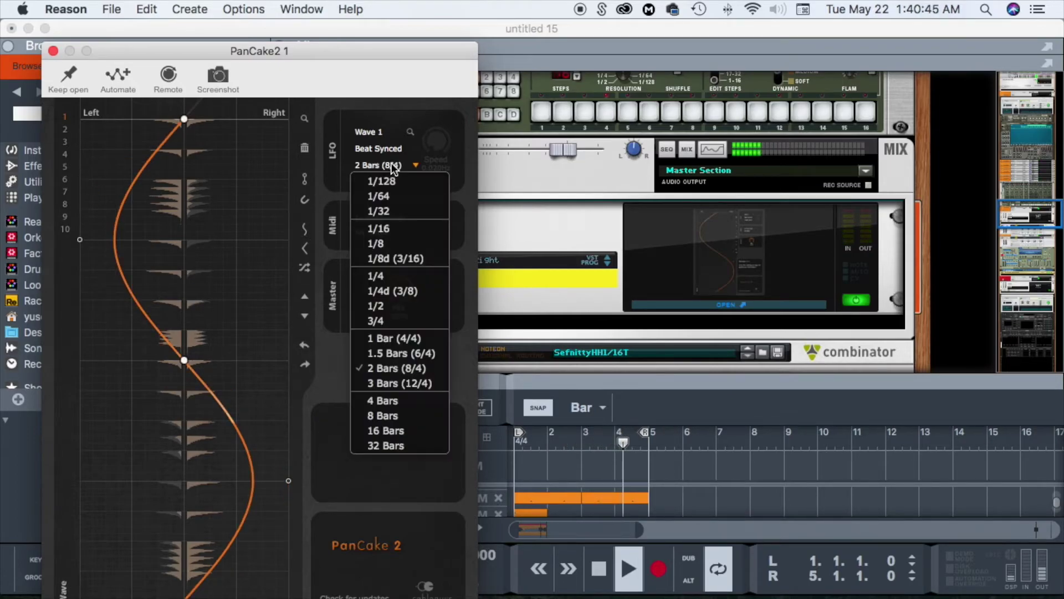
{"action": "left_click", "coordinate": [401, 342]}
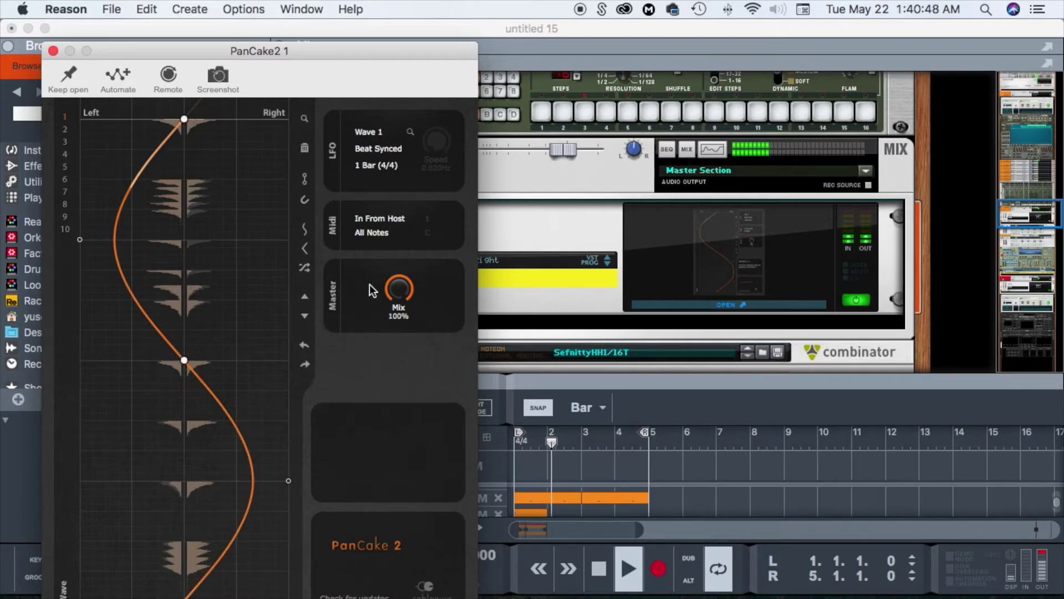
{"action": "left_click", "coordinate": [378, 165]}
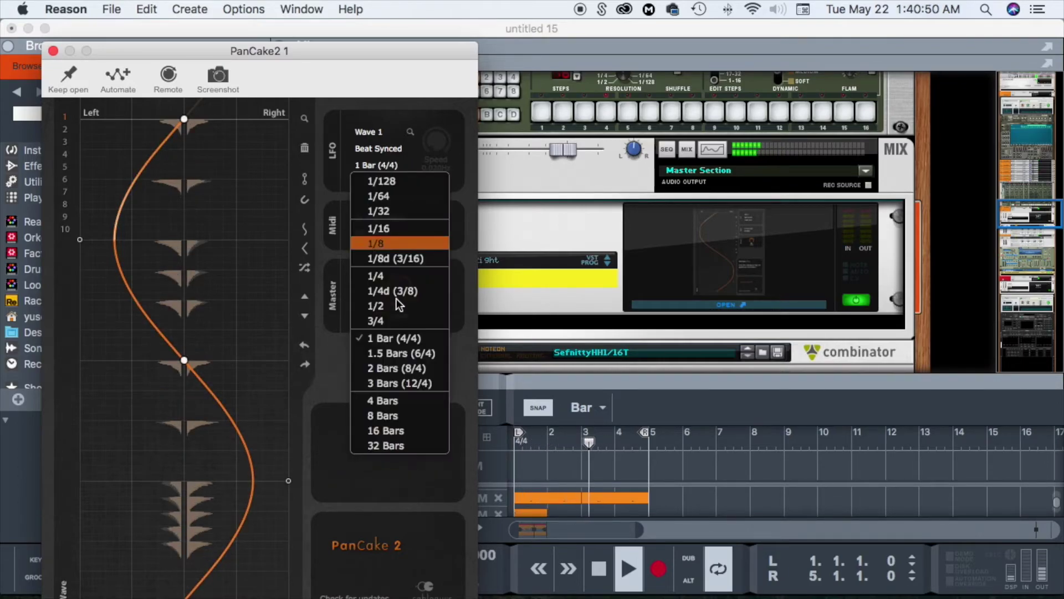
{"action": "left_click", "coordinate": [388, 273]}
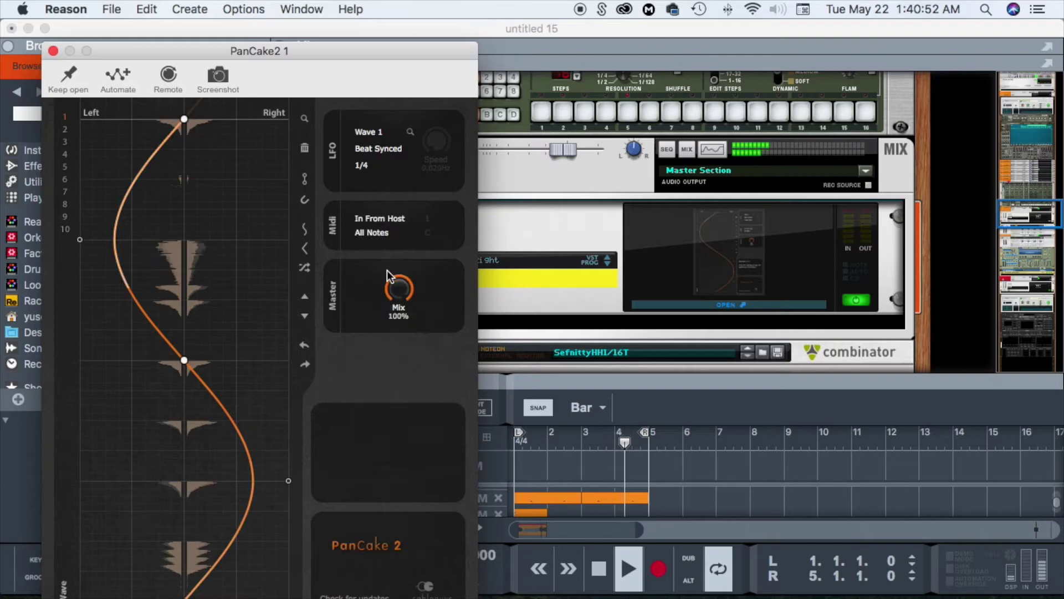
{"action": "left_click", "coordinate": [53, 51]}
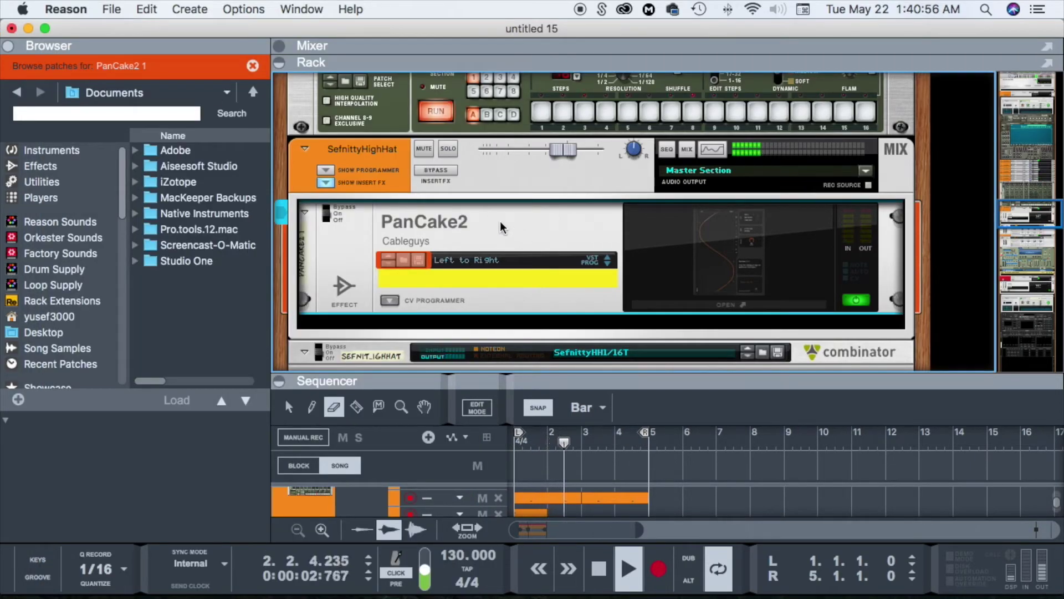
Step: Enlarge the sequencer to show all the tracks and select the Sefnitty808 track for recording
{"action": "scroll", "coordinate": [501, 221], "scroll_direction": "up", "scroll_amount": 5}
{"action": "left_click_drag", "start_coordinate": [599, 386], "coordinate": [600, 161]}
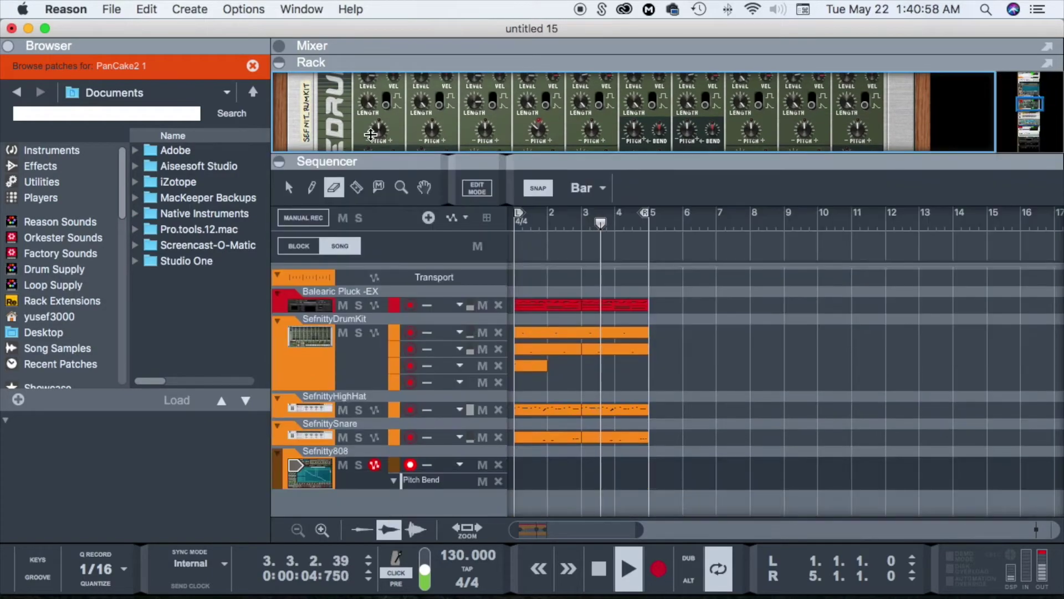
{"action": "left_click", "coordinate": [304, 471]}
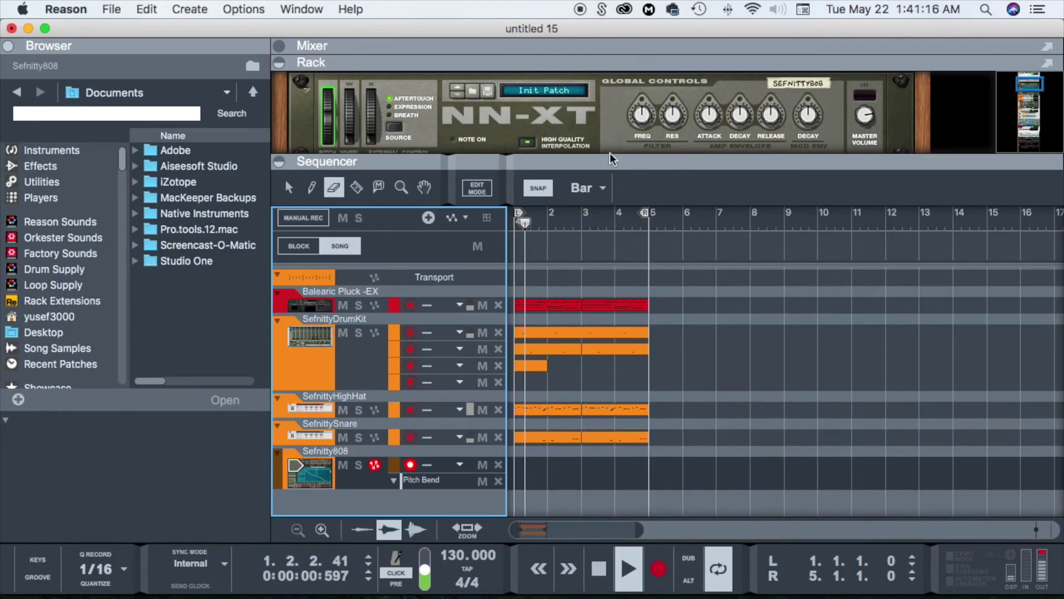
Step: Enlarge the rack, browse the favourite patches and create a Telecaster Fuzz Guitar instrument
{"action": "mouse_move", "coordinate": [609, 165]}
{"action": "left_mouse_down"}
{"action": "mouse_move", "coordinate": [601, 326]}
{"action": "mouse_move", "coordinate": [598, 162]}
{"action": "left_mouse_up"}
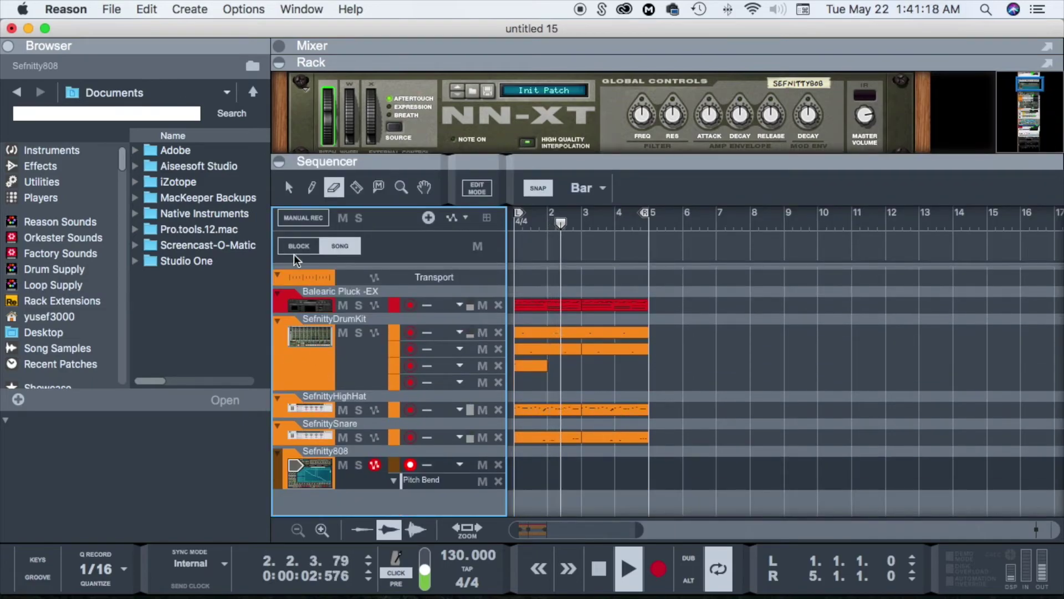
{"action": "left_click_drag", "start_coordinate": [464, 158], "coordinate": [416, 342]}
{"action": "scroll", "coordinate": [34, 301], "scroll_direction": "down", "scroll_amount": 10}
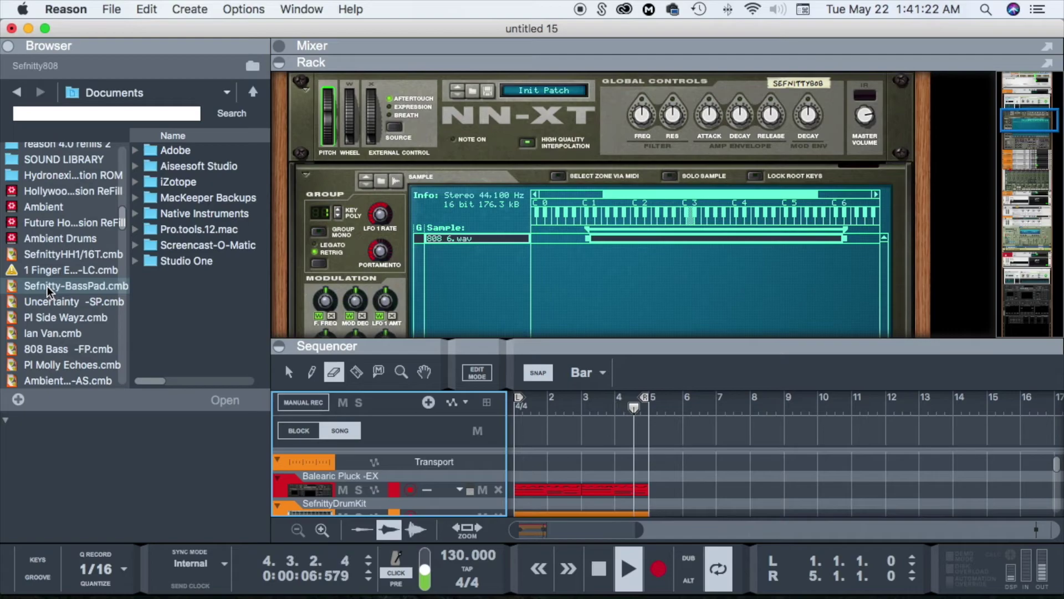
{"action": "scroll", "coordinate": [49, 291], "scroll_direction": "down", "scroll_amount": 5}
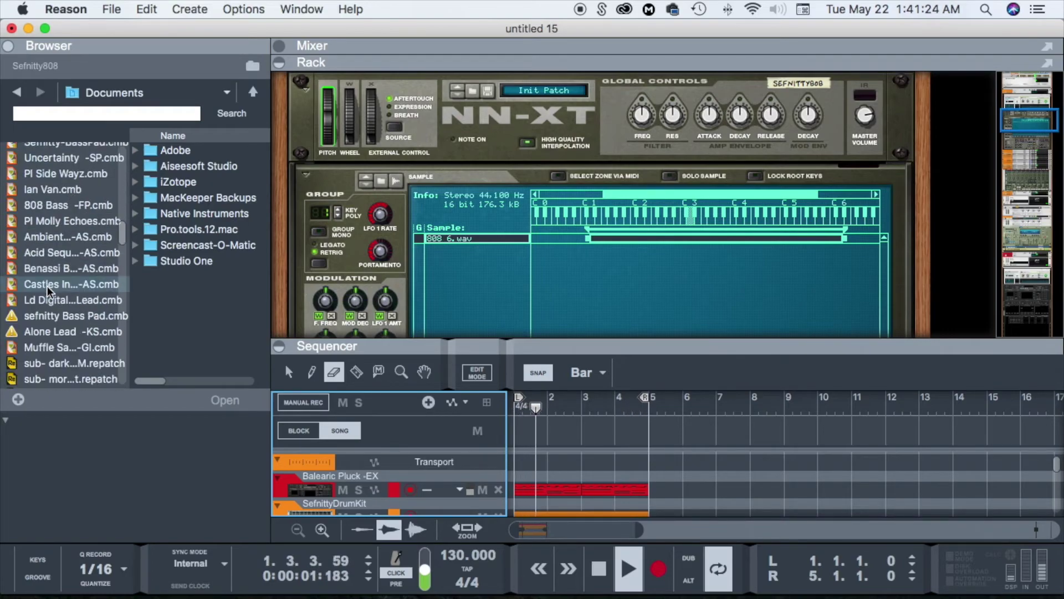
{"action": "scroll", "coordinate": [557, 215], "scroll_direction": "up", "scroll_amount": 1}
{"action": "scroll", "coordinate": [557, 216], "scroll_direction": "down", "scroll_amount": 15}
{"action": "scroll", "coordinate": [71, 287], "scroll_direction": "down", "scroll_amount": 5}
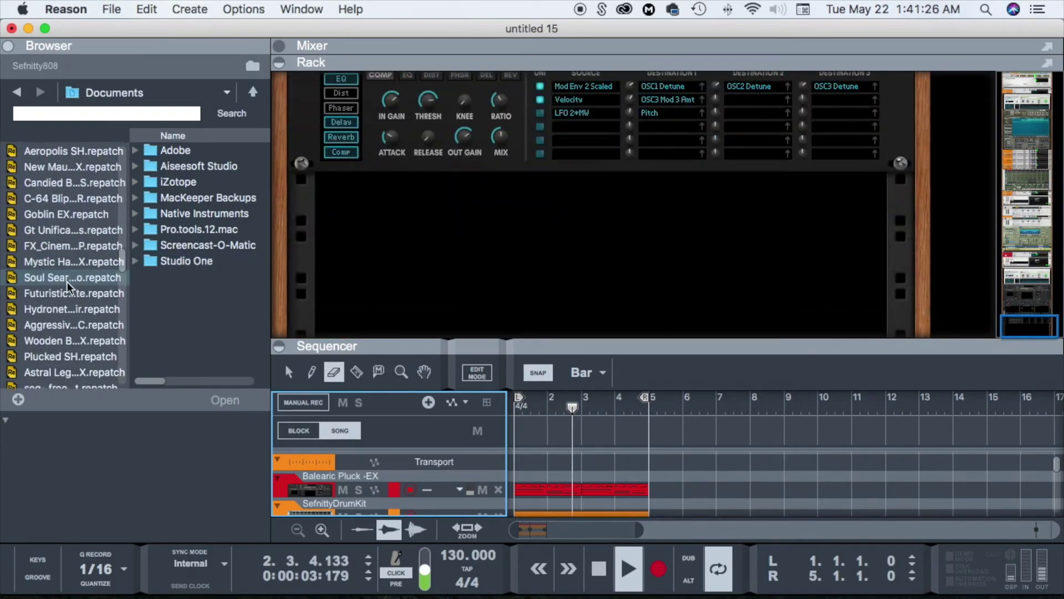
{"action": "scroll", "coordinate": [75, 292], "scroll_direction": "down", "scroll_amount": 4}
{"action": "scroll", "coordinate": [75, 292], "scroll_direction": "down", "scroll_amount": 2}
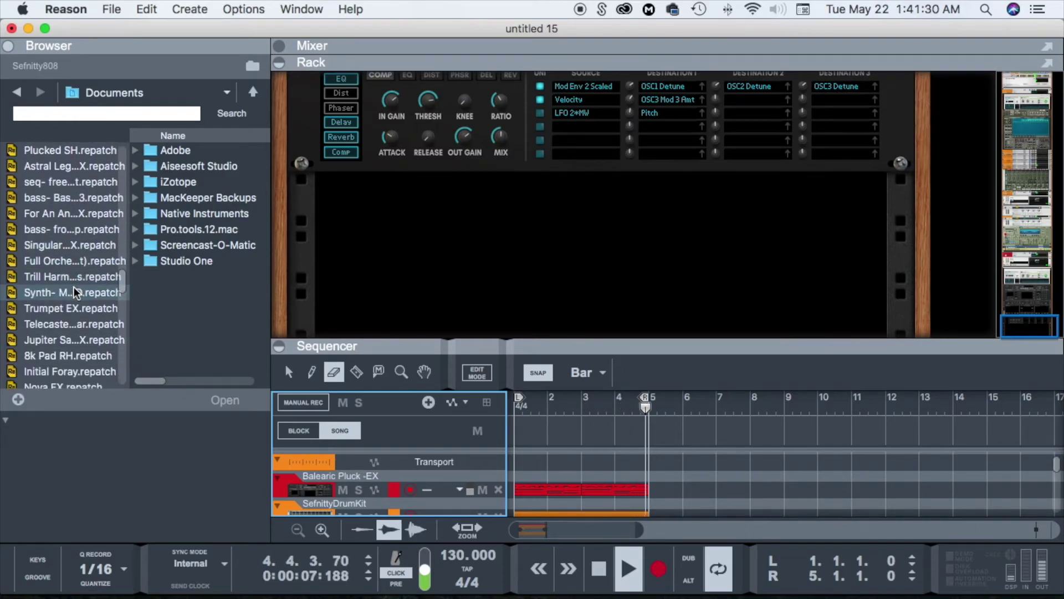
{"action": "double_click", "coordinate": [76, 300]}
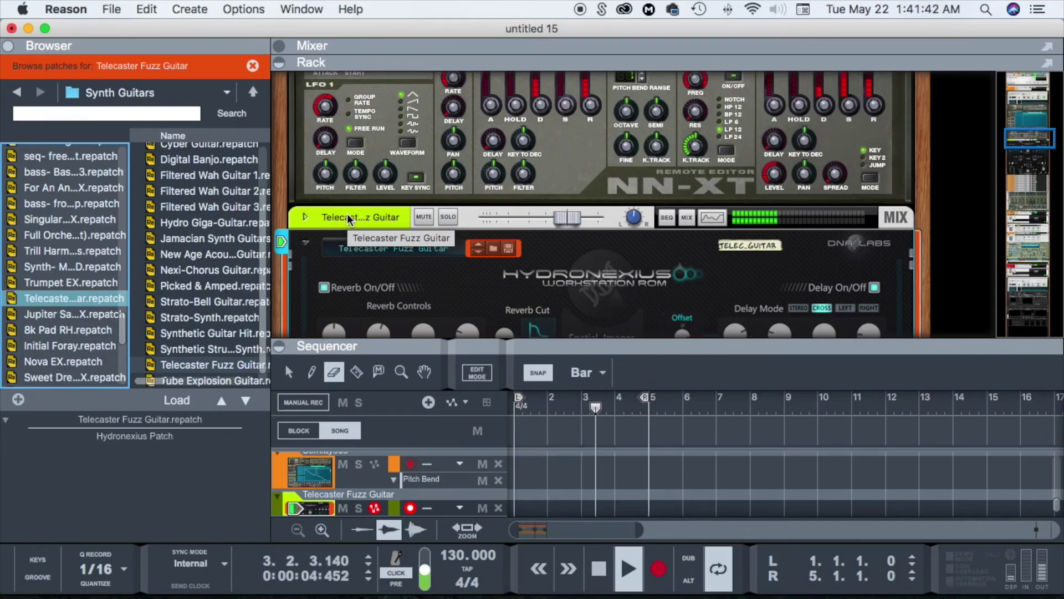
Step: Expand the Telecaster Fuzz Guitar's mix channel, browse the effects and add a Scales & Chords player to the instrument
{"action": "scroll", "coordinate": [349, 219], "scroll_direction": "down", "scroll_amount": 3}
{"action": "left_click", "coordinate": [305, 145]}
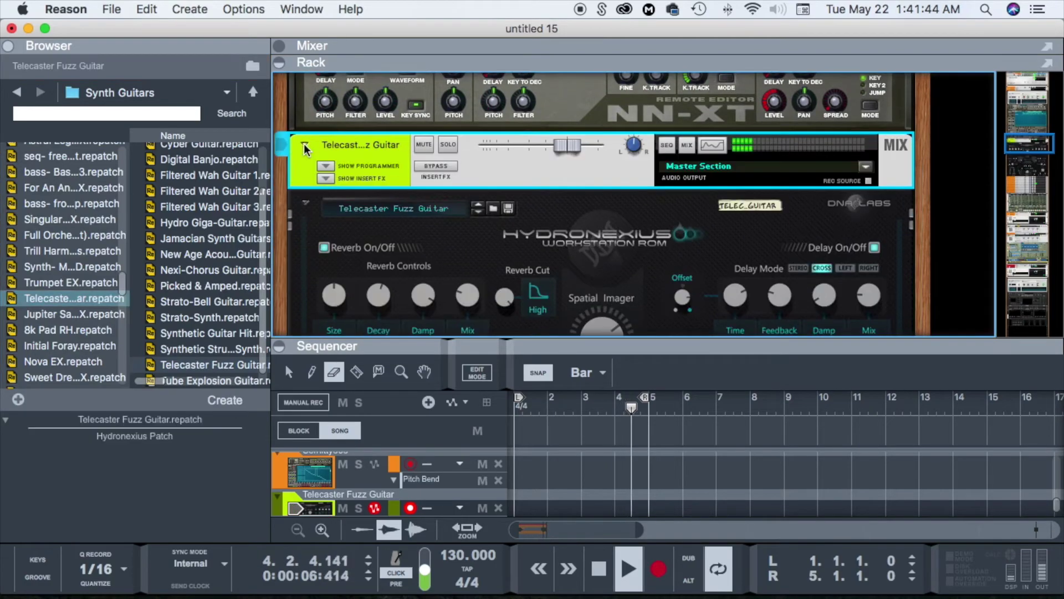
{"action": "scroll", "coordinate": [61, 249], "scroll_direction": "up", "scroll_amount": 10}
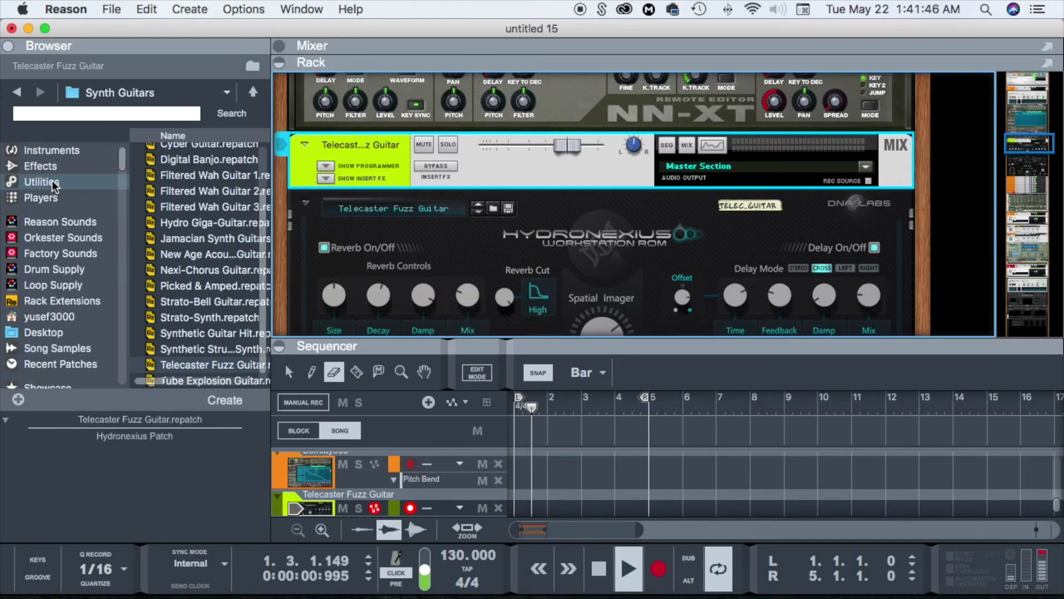
{"action": "left_click", "coordinate": [55, 182]}
{"action": "left_click", "coordinate": [61, 166]}
{"action": "scroll", "coordinate": [180, 238], "scroll_direction": "down", "scroll_amount": 15}
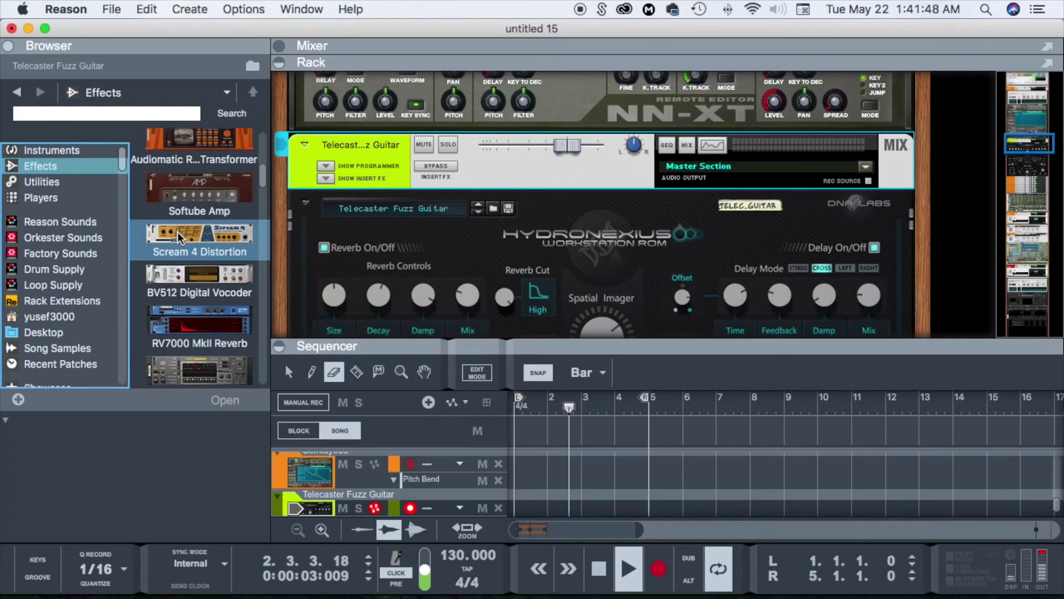
{"action": "scroll", "coordinate": [181, 240], "scroll_direction": "down", "scroll_amount": 3}
{"action": "scroll", "coordinate": [182, 240], "scroll_direction": "up", "scroll_amount": 20}
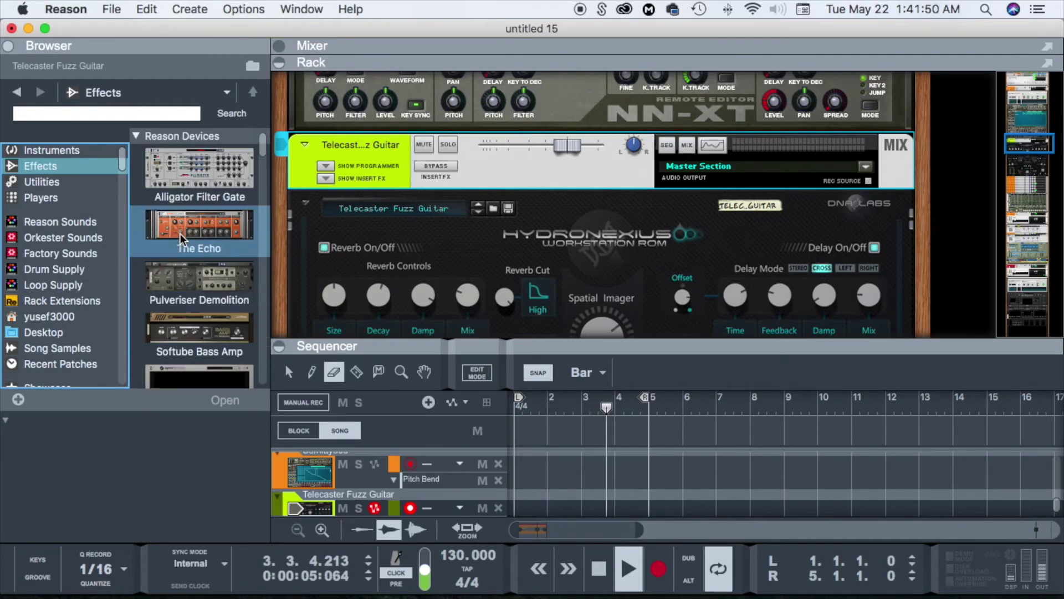
{"action": "left_click", "coordinate": [52, 202]}
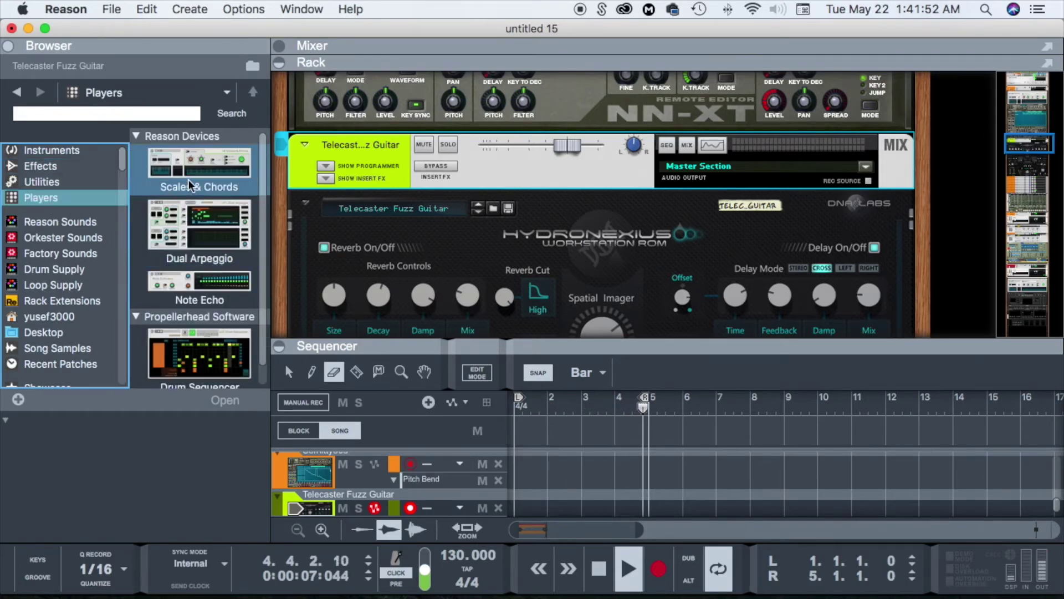
{"action": "left_click_drag", "start_coordinate": [159, 178], "coordinate": [345, 230]}
Step: Set the Scales & Chords player's key to D and its scale to Phrygian
{"action": "left_click", "coordinate": [345, 230]}
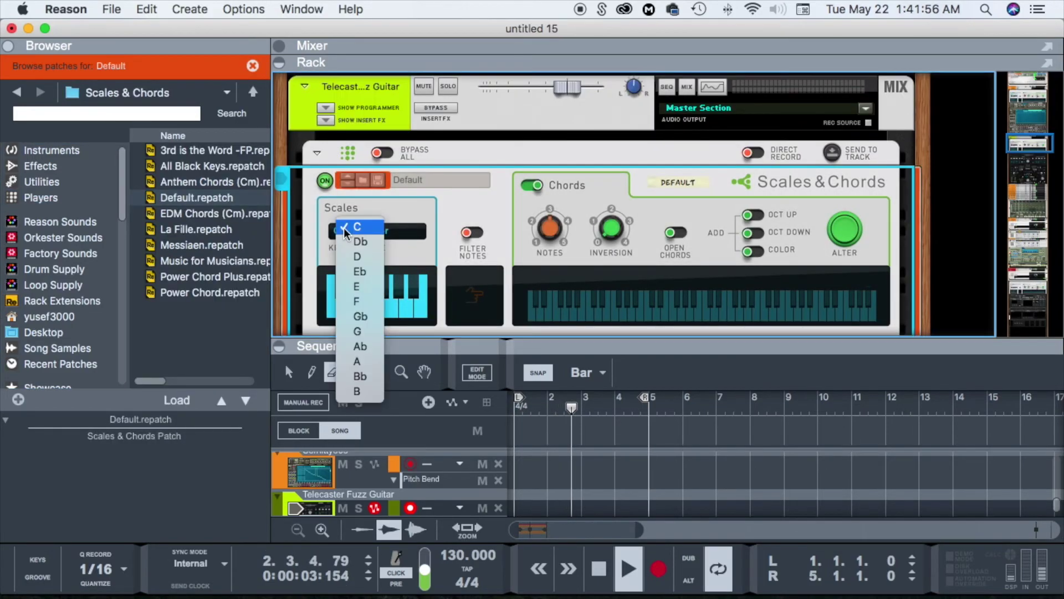
{"action": "left_click", "coordinate": [357, 256]}
{"action": "left_click", "coordinate": [370, 231]}
{"action": "left_click", "coordinate": [426, 327]}
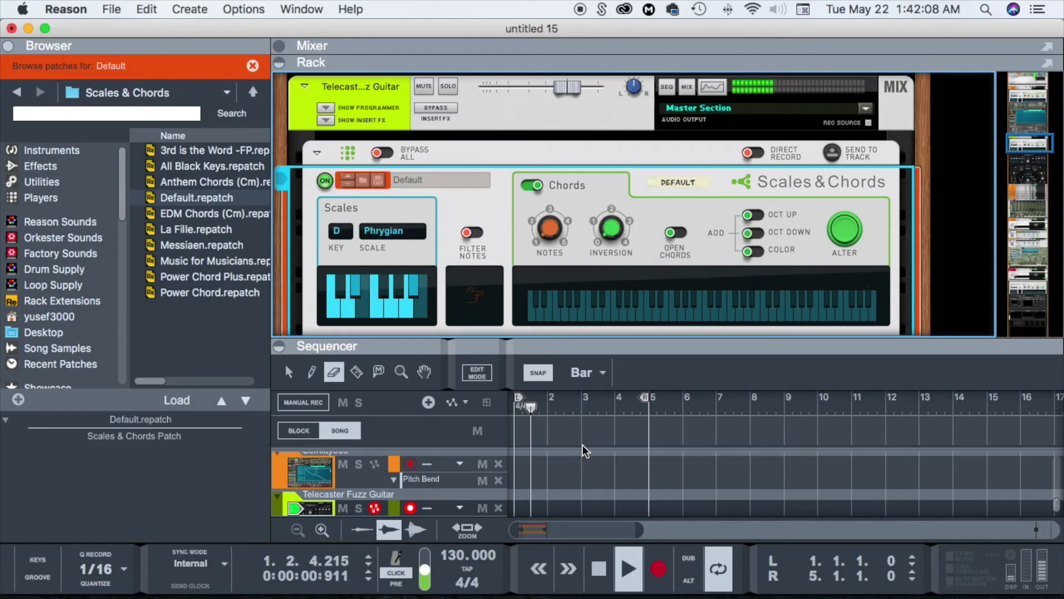
Step: Enlarge the sequencer and record a part on the Telecaster Fuzz Guitar track, erasing the first take while recording
{"action": "left_click_drag", "start_coordinate": [535, 343], "coordinate": [535, 160]}
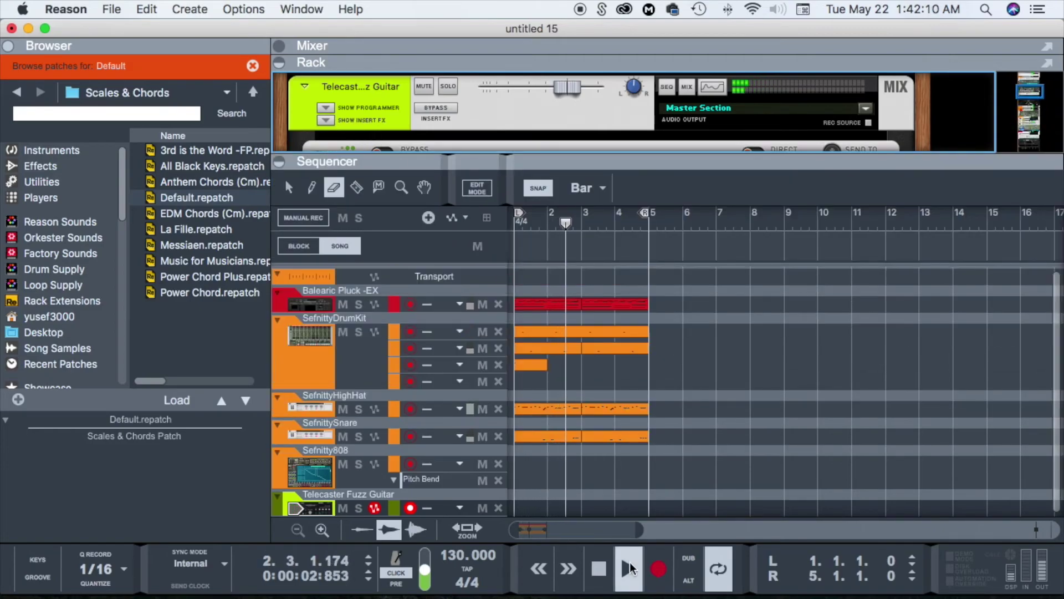
{"action": "left_click", "coordinate": [659, 568]}
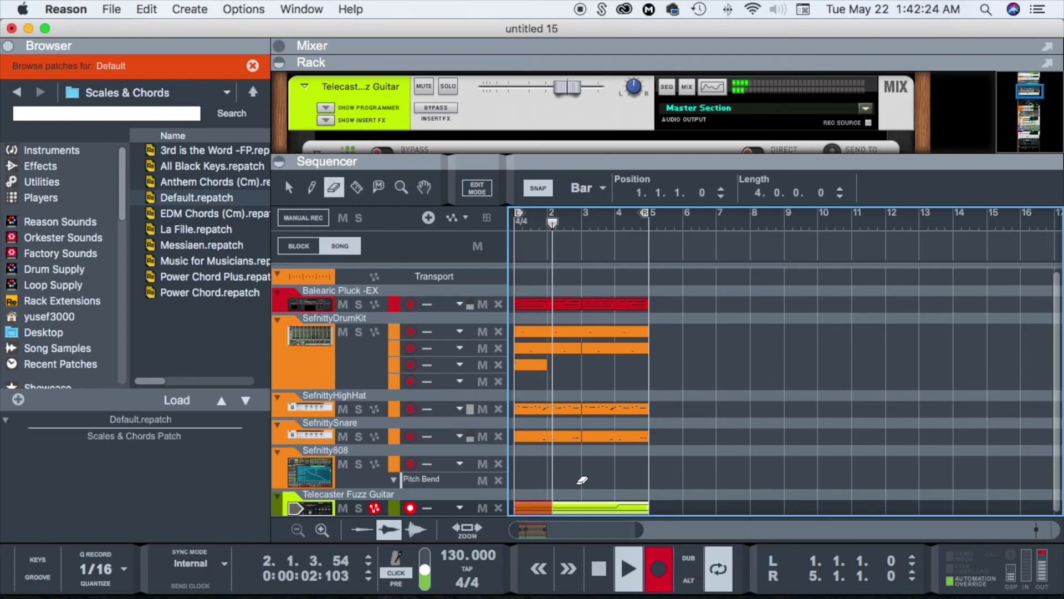
{"action": "left_click", "coordinate": [595, 509]}
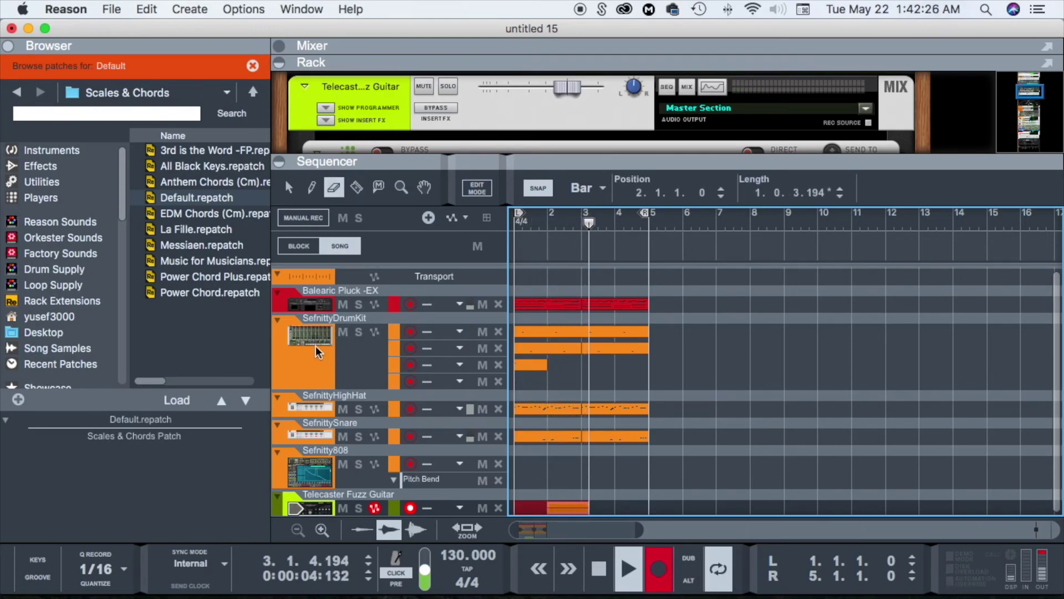
{"action": "left_click", "coordinate": [662, 571]}
Step: Record a drum pattern over the four-bar loop on SefnittyDrumKit's fourth note lane
{"action": "left_click", "coordinate": [293, 386]}
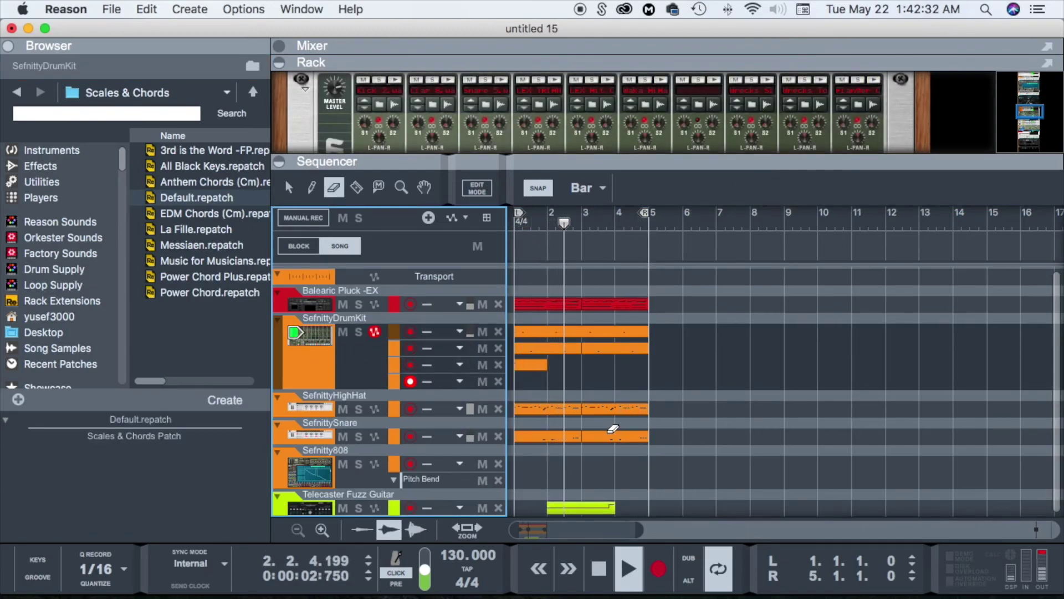
{"action": "left_click", "coordinate": [659, 569]}
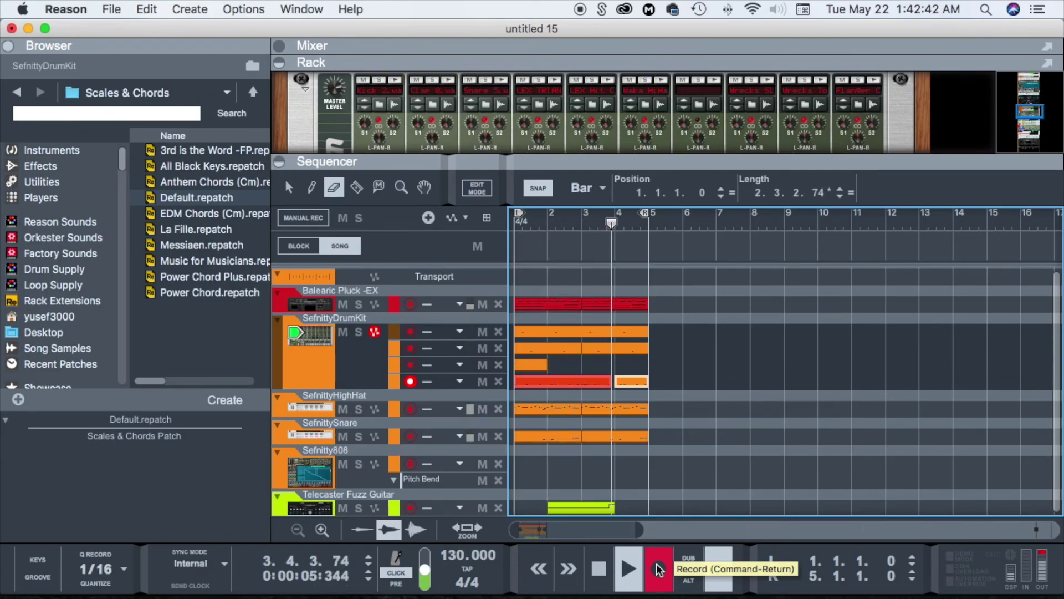
{"action": "left_click", "coordinate": [658, 570]}
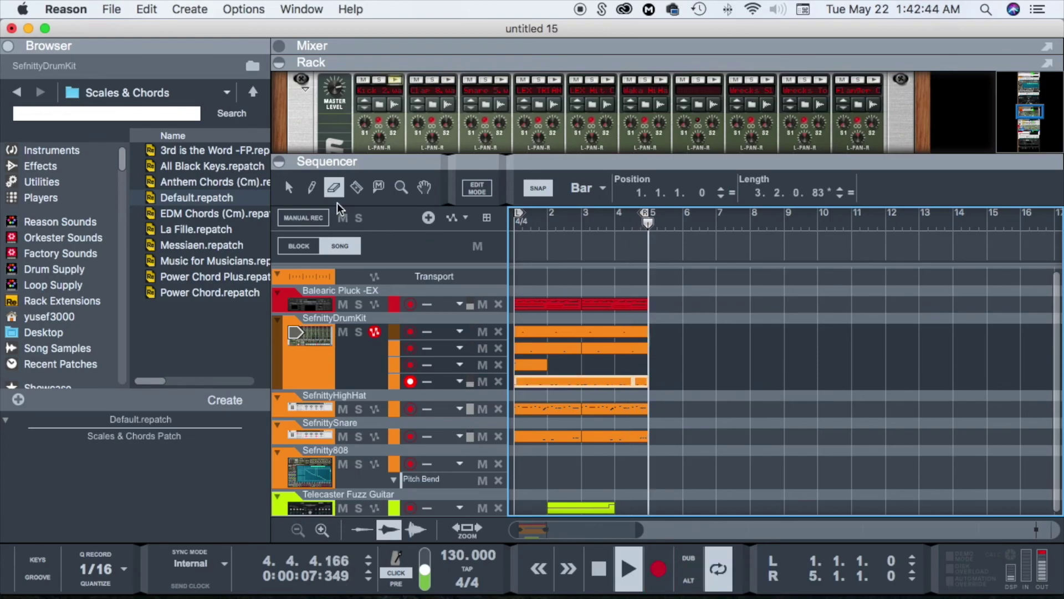
Step: Switch to the Selection tool and select the newly recorded clips on SefnittyDrumKit's fourth lane
{"action": "left_click", "coordinate": [289, 189]}
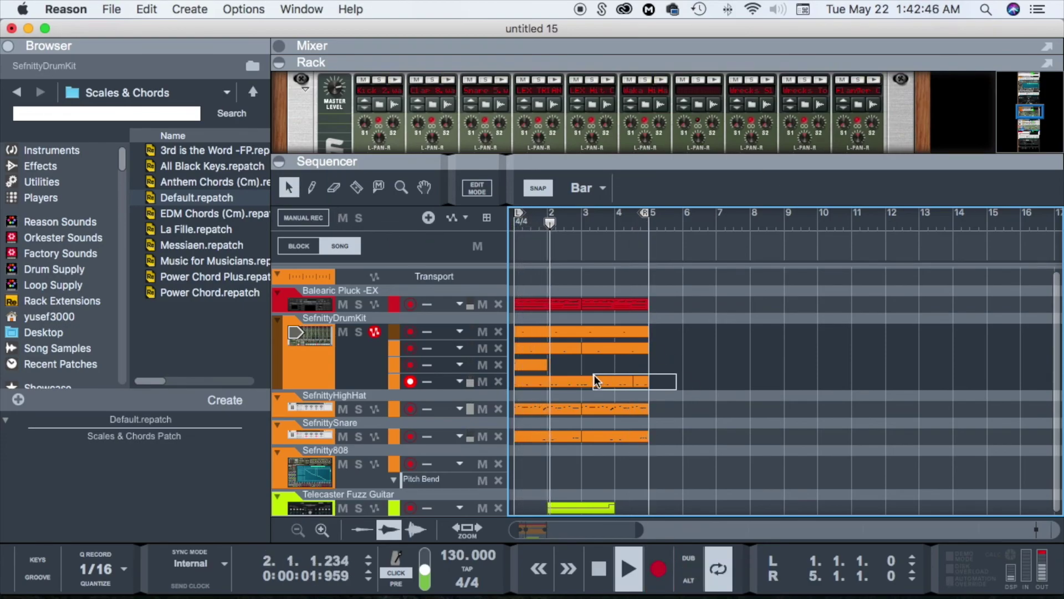
{"action": "right_click", "coordinate": [594, 381]}
{"action": "left_click", "coordinate": [641, 564]}
{"action": "key", "text": "XF86AudioRaiseVolume"}
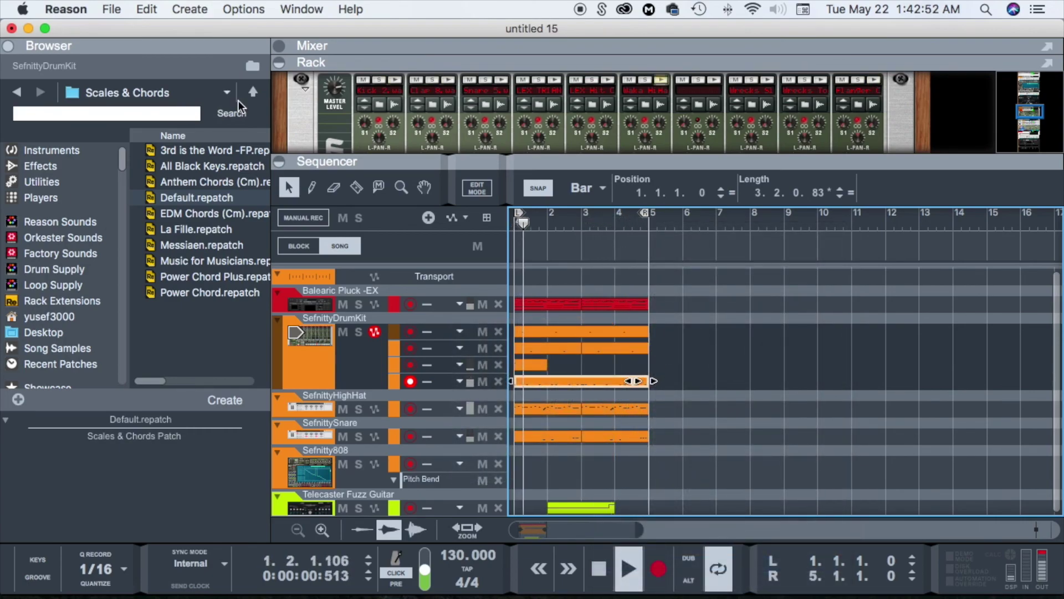
Step: Select the Sefnitty808 track and move on to the Telecaster Fuzz Guitar track
{"action": "left_click", "coordinate": [312, 477]}
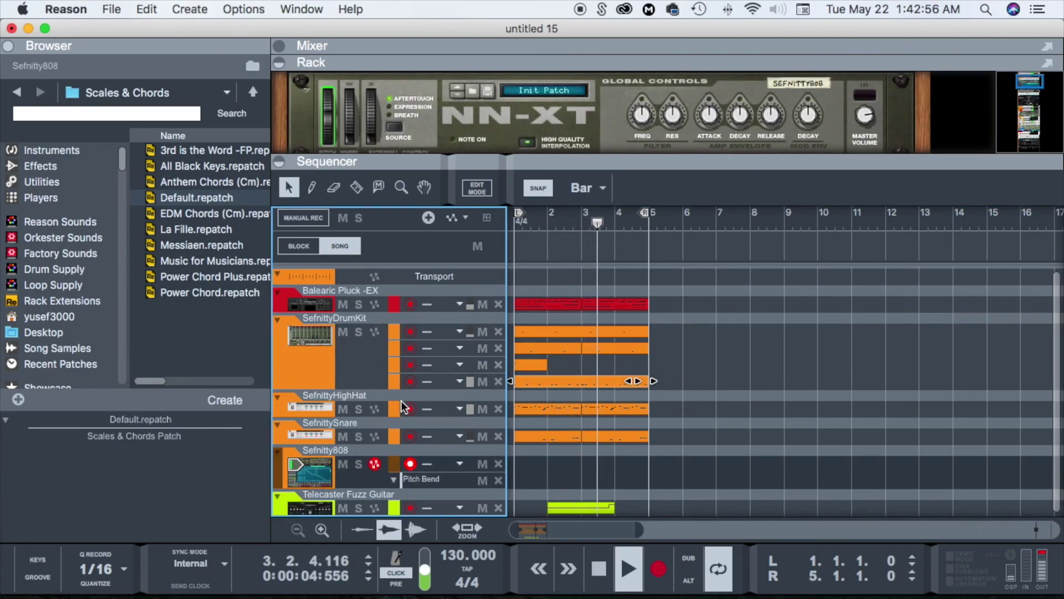
{"action": "left_click", "coordinate": [328, 505]}
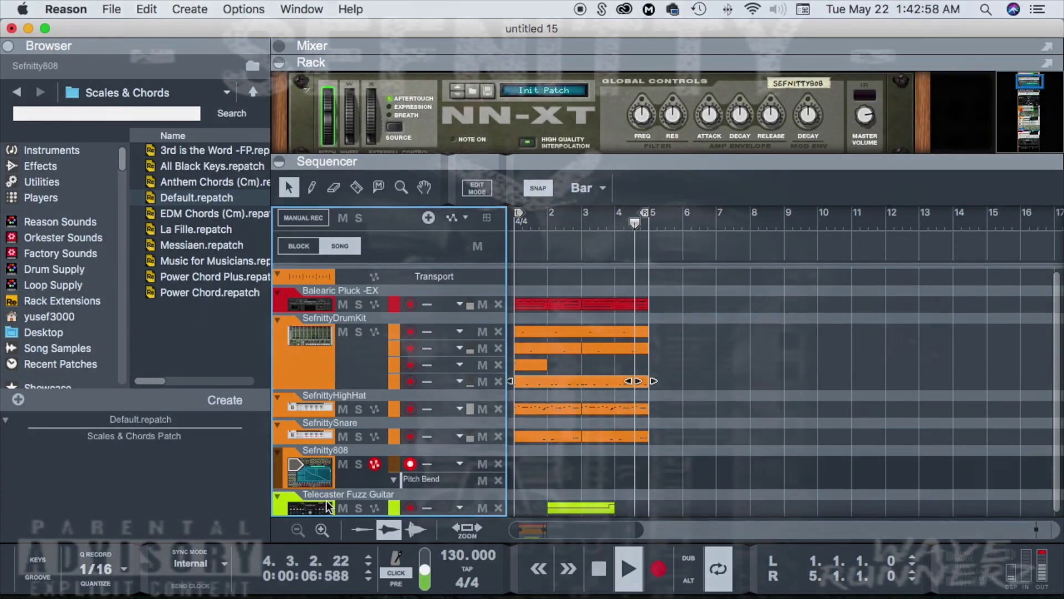